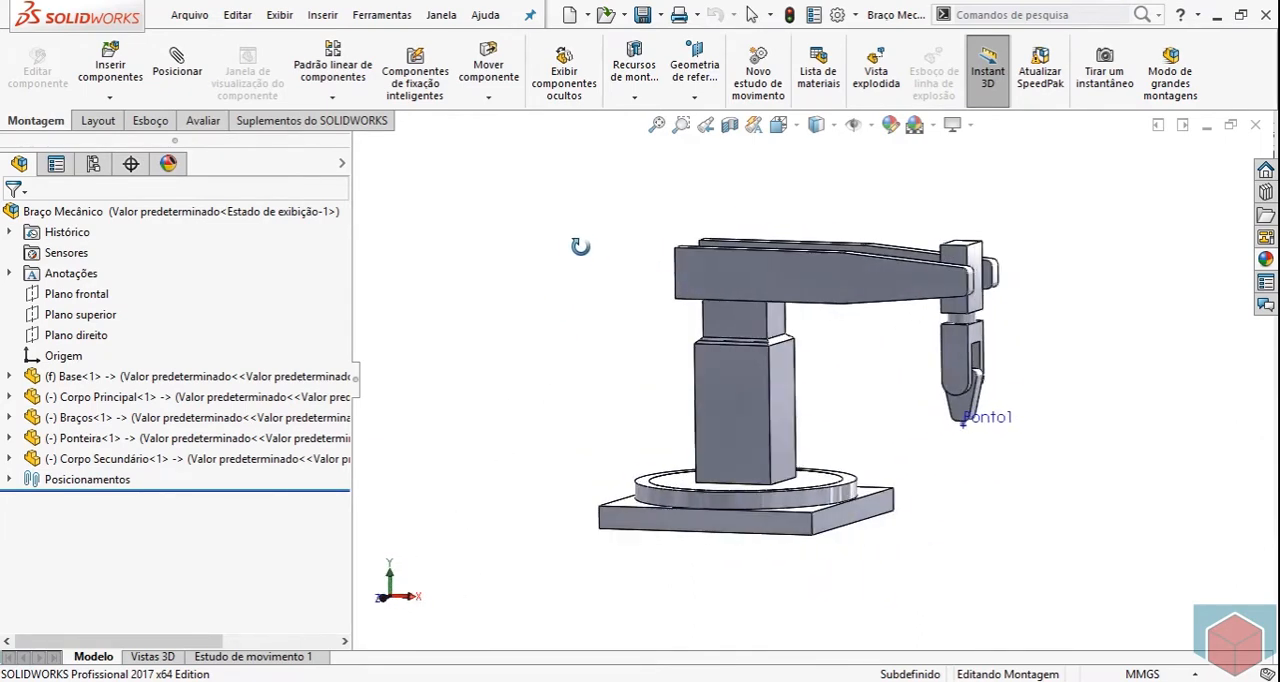
scroll(912, 452, "down", 4)
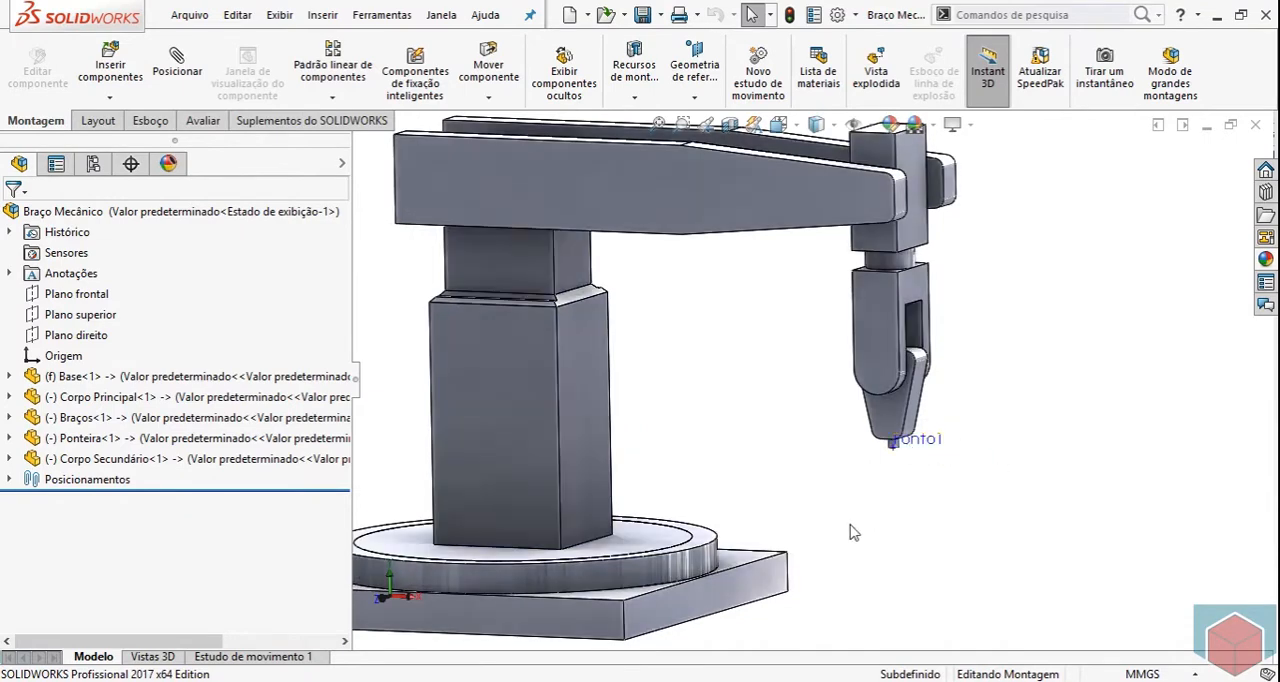
scroll(800, 420, "up", 4)
mouse_move(783, 391)
middle_mouse_down()
mouse_move(766, 403)
mouse_move(752, 377)
mouse_move(763, 411)
middle_mouse_up()
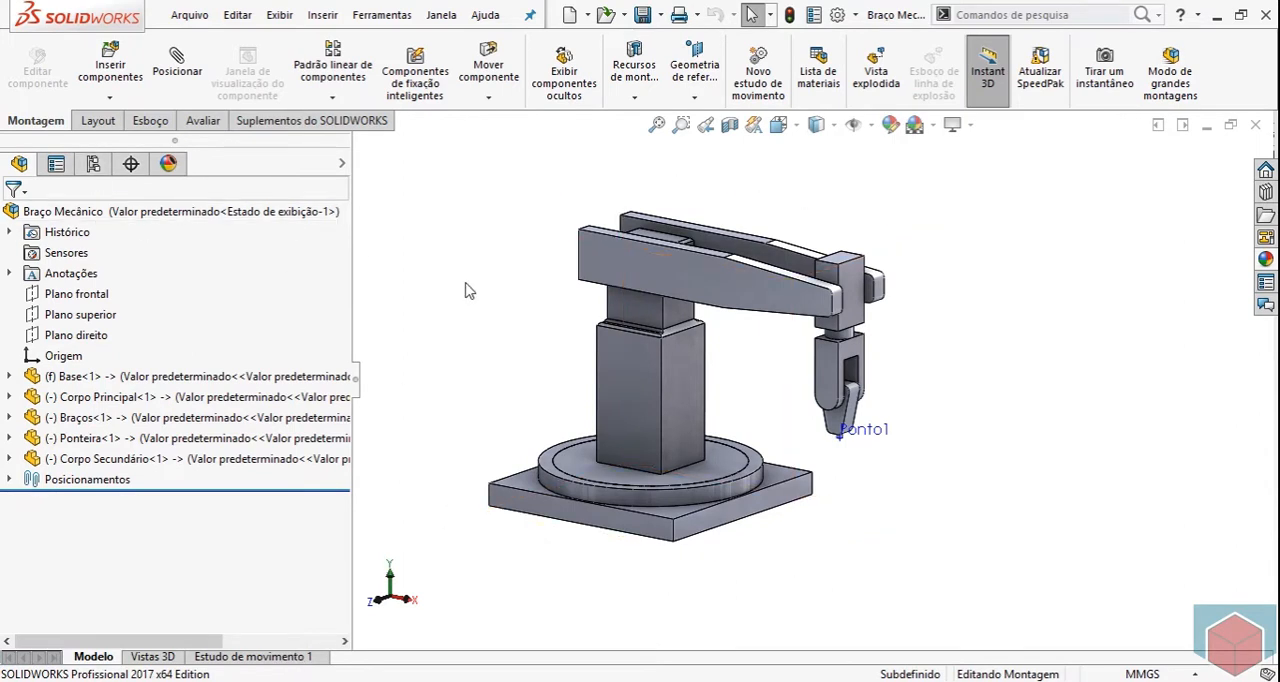
mouse_move(434, 271)
middle_mouse_down()
mouse_move(420, 257)
mouse_move(443, 240)
mouse_move(420, 260)
mouse_move(423, 248)
mouse_move(427, 274)
middle_mouse_up()
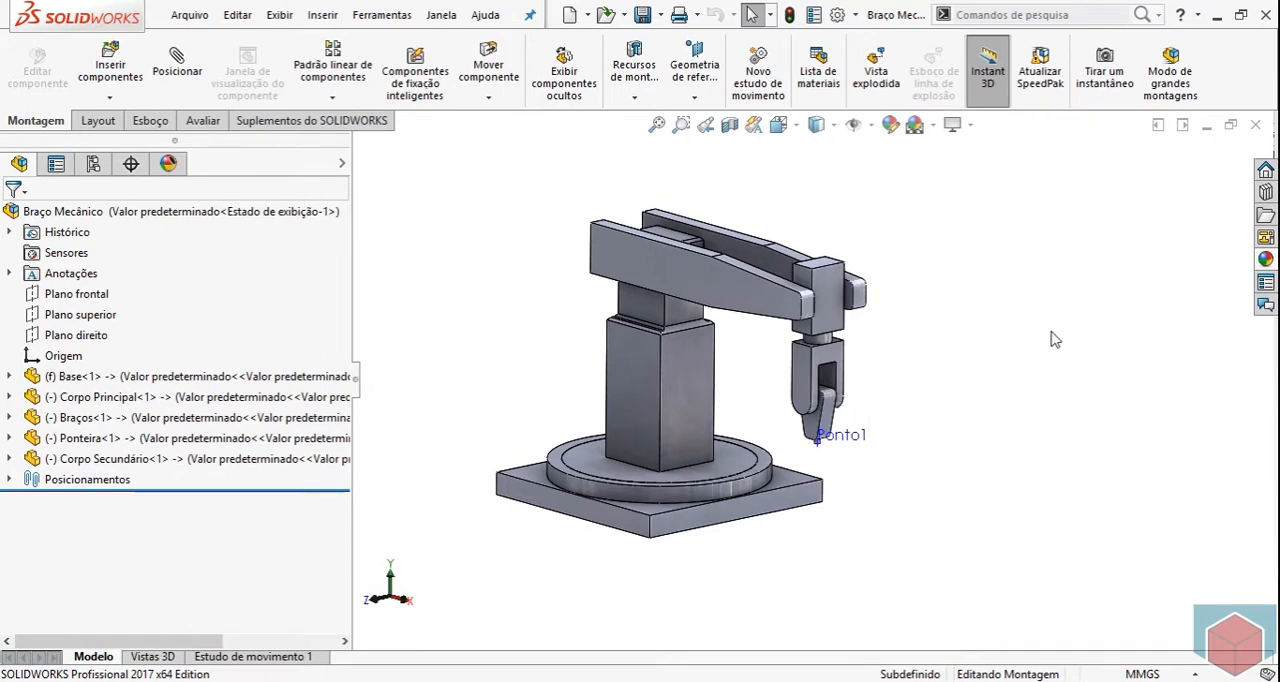
mouse_move(1035, 353)
middle_mouse_down()
mouse_move(1049, 314)
mouse_move(1037, 361)
mouse_move(1037, 289)
mouse_move(1014, 326)
mouse_move(1046, 303)
mouse_move(1028, 260)
mouse_move(1057, 345)
mouse_move(1049, 323)
mouse_move(1043, 354)
middle_mouse_up()
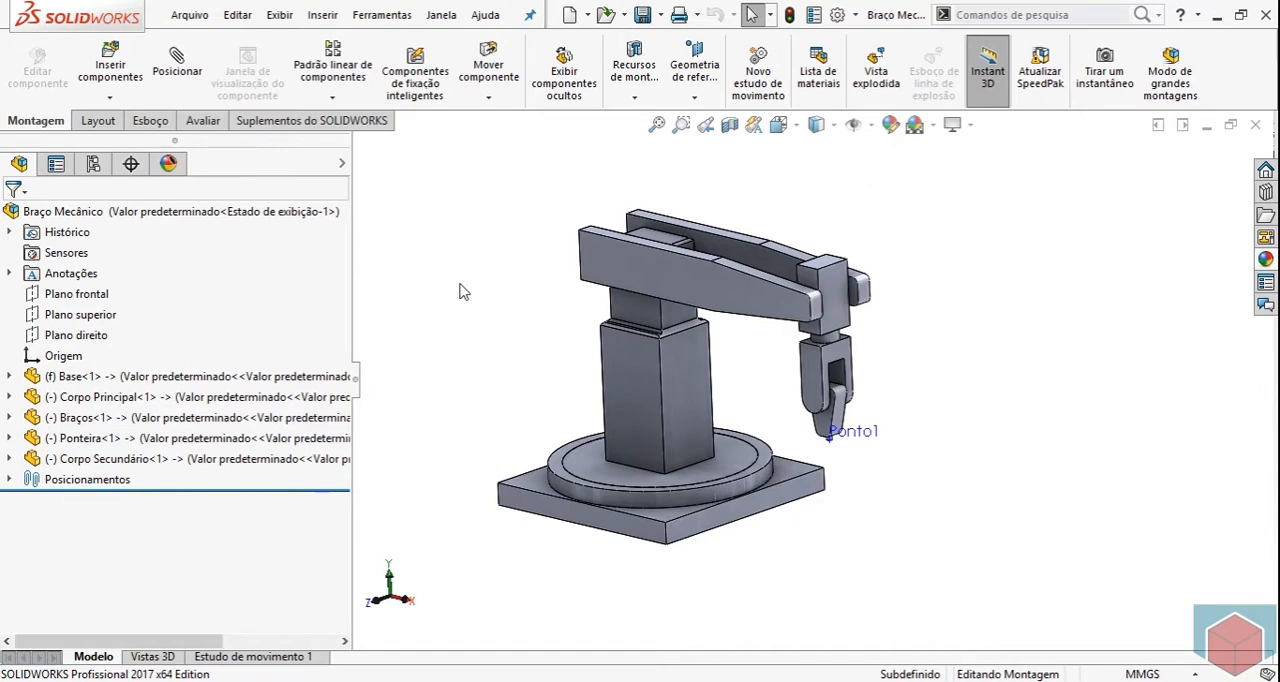
Check in the add-ins manager whether SOLIDWORKS Motion is enabled, leaving the add-in settings as they are.
left_click(856, 15)
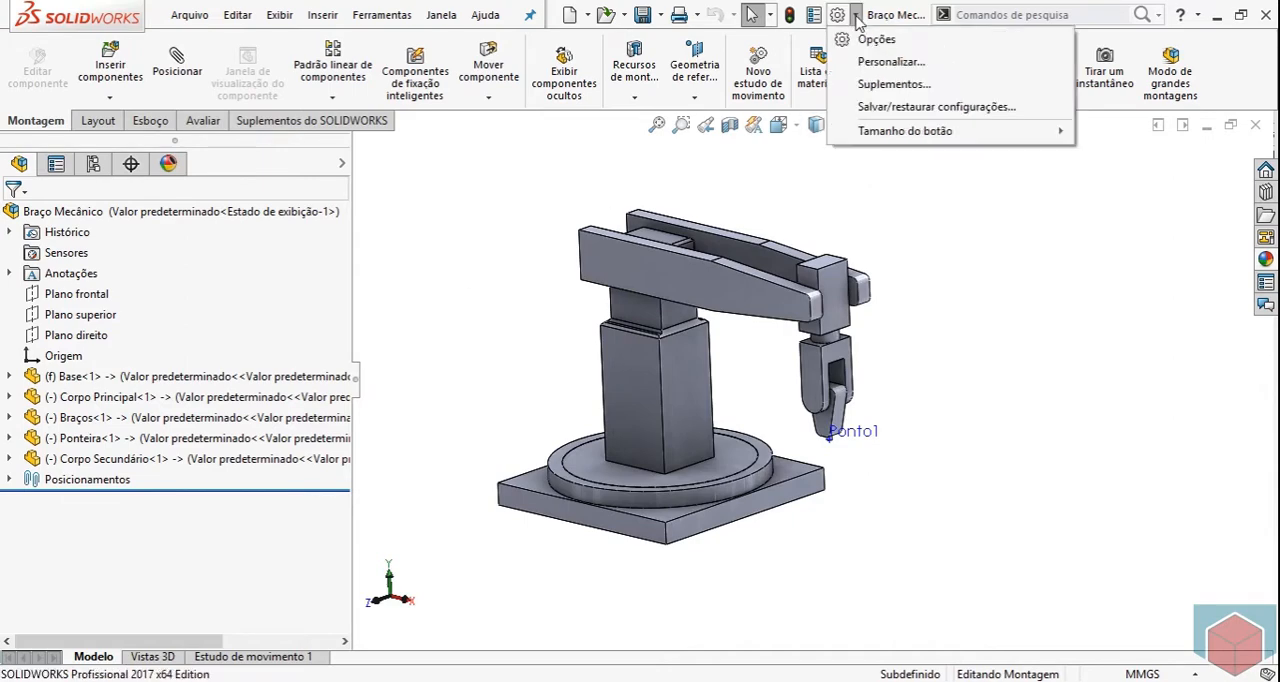
left_click(884, 85)
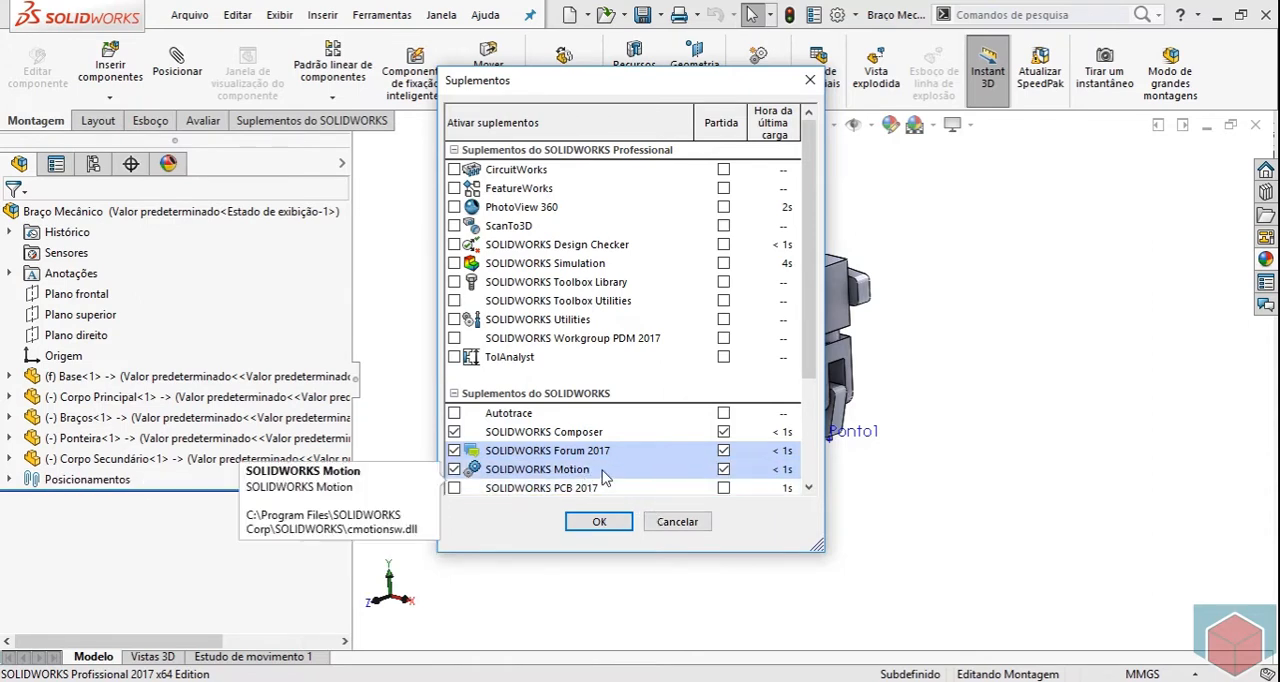
left_click(677, 522)
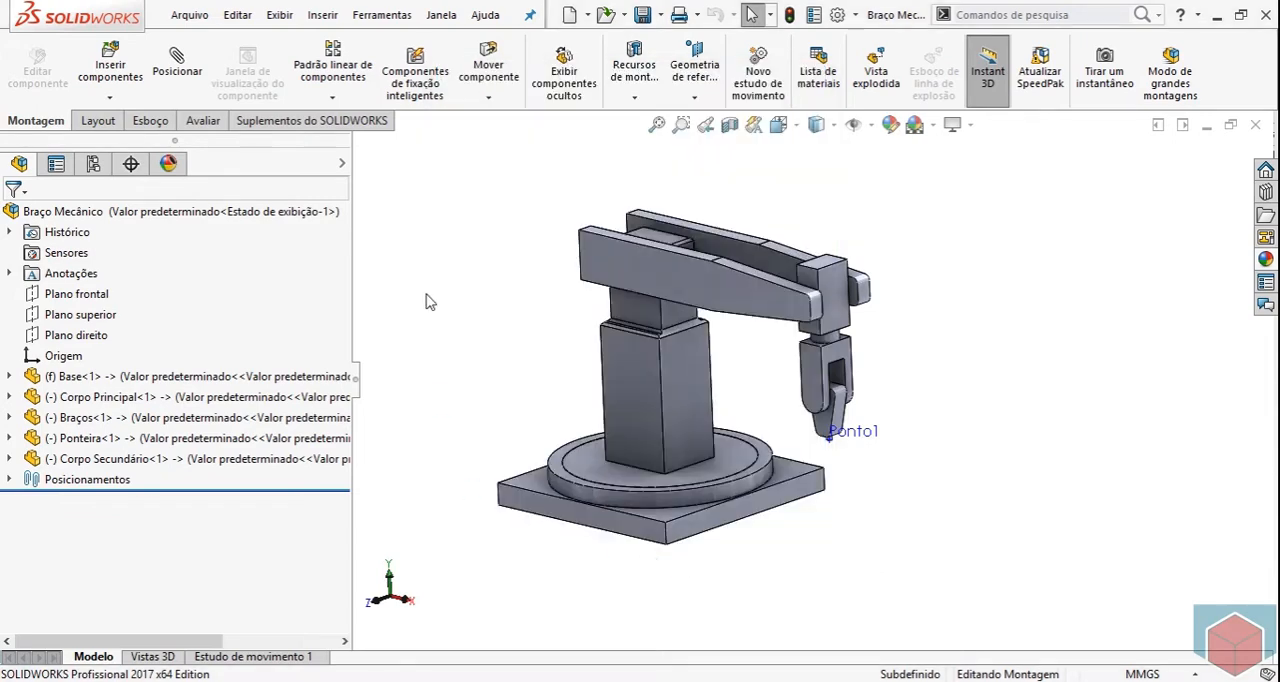
Open Estudo de movimento 1 and set its study type to Análise de Movimento.
left_click(260, 657)
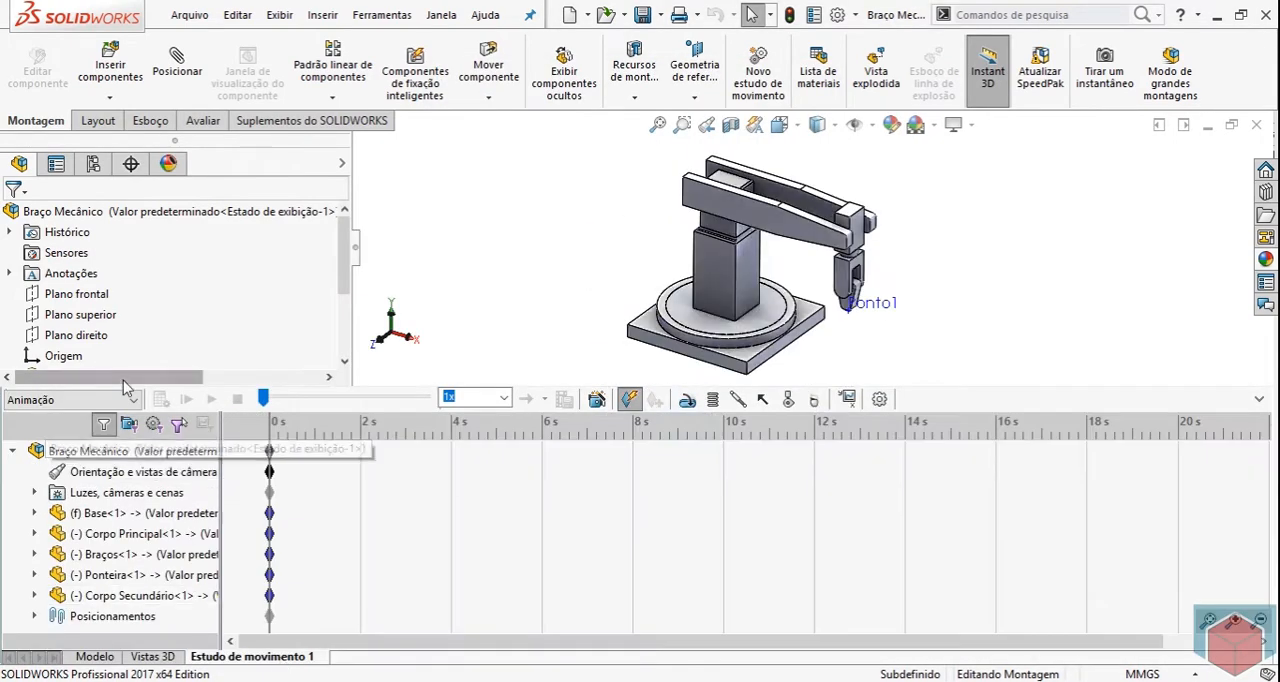
left_click(128, 400)
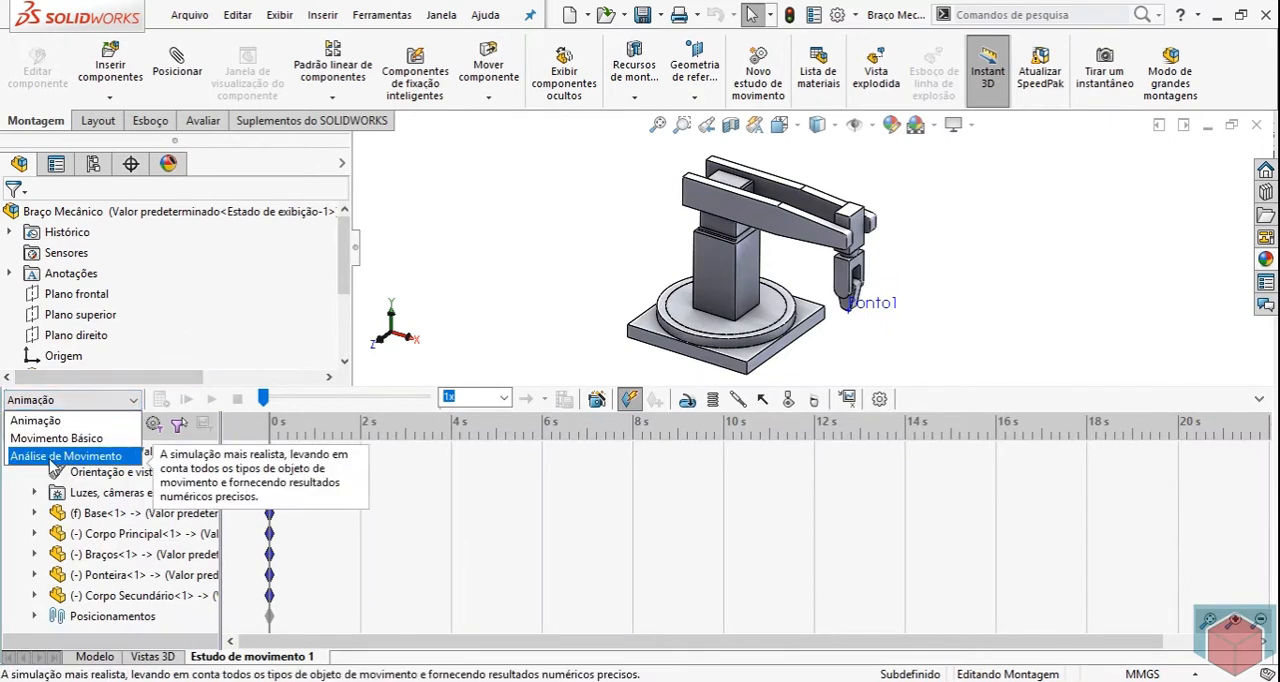
left_click(55, 456)
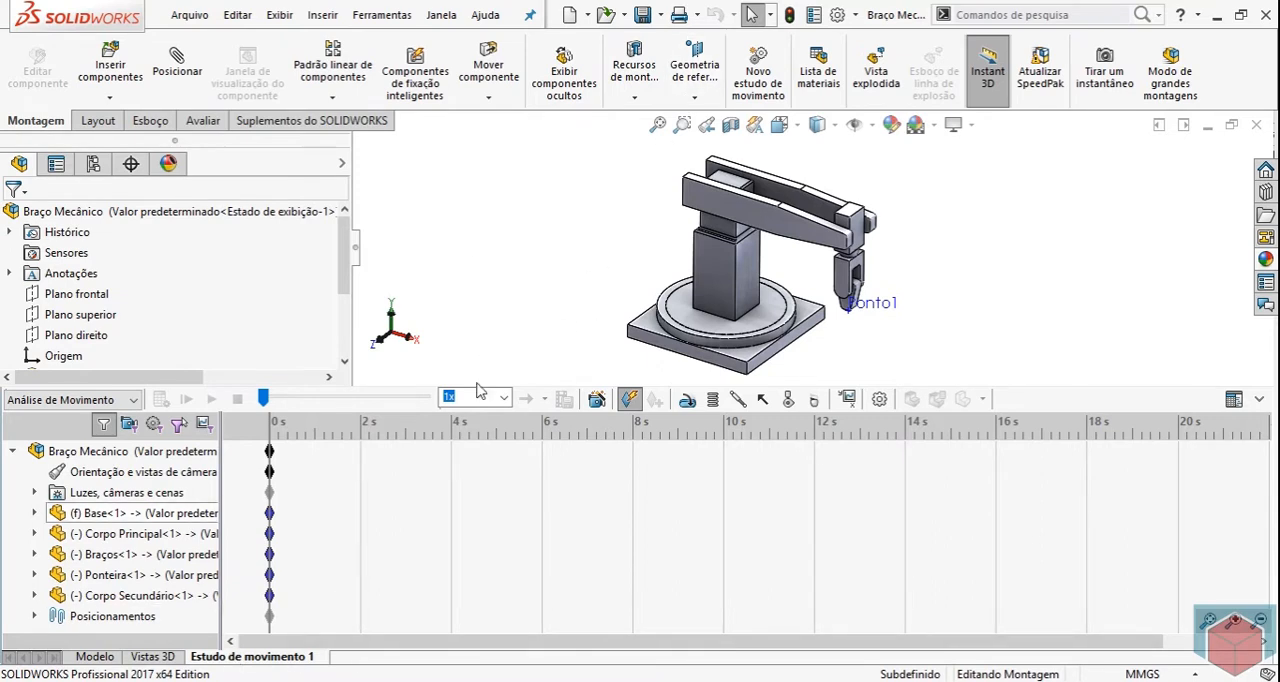
Isolate the Corpo Principal component in the assembly.
right_click(720, 270)
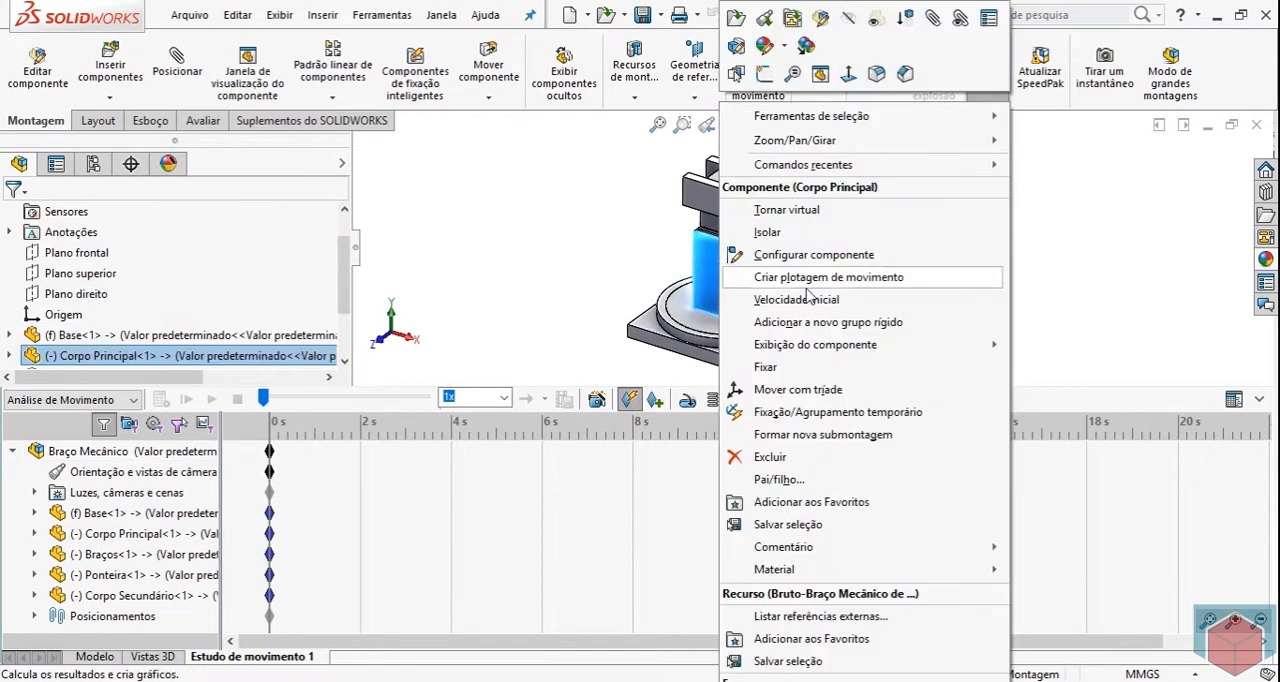
left_click(790, 233)
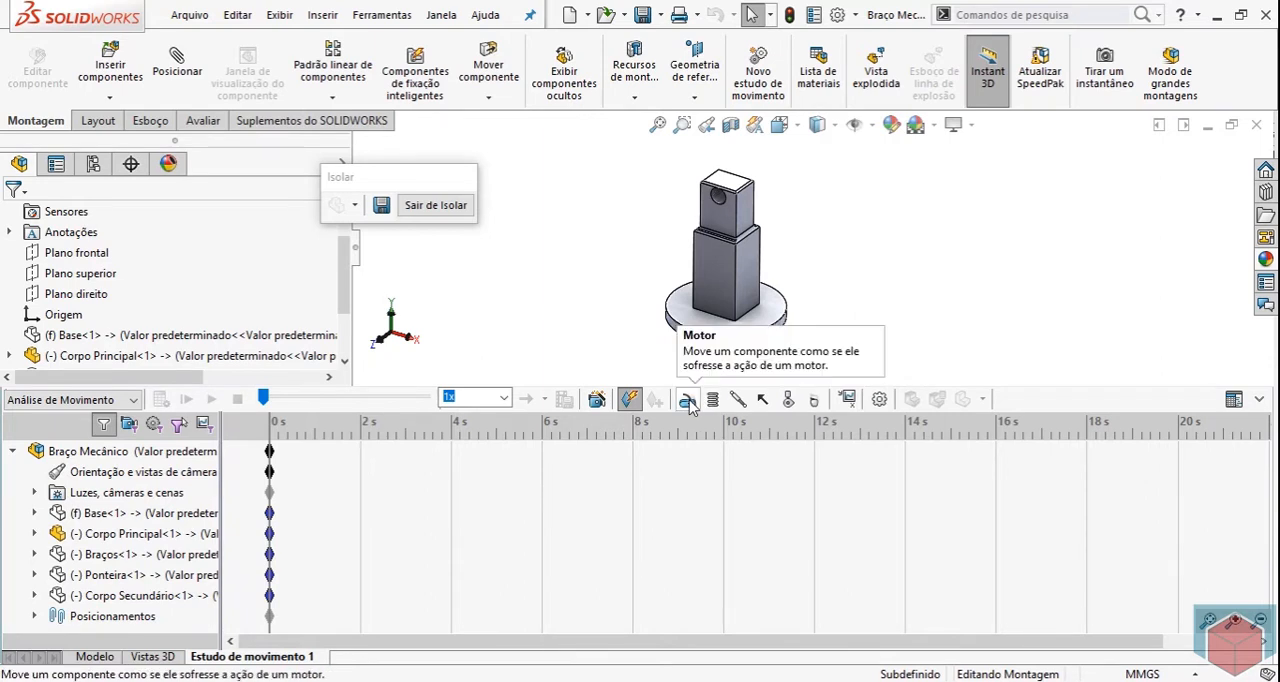
scroll(815, 322, "down", 2)
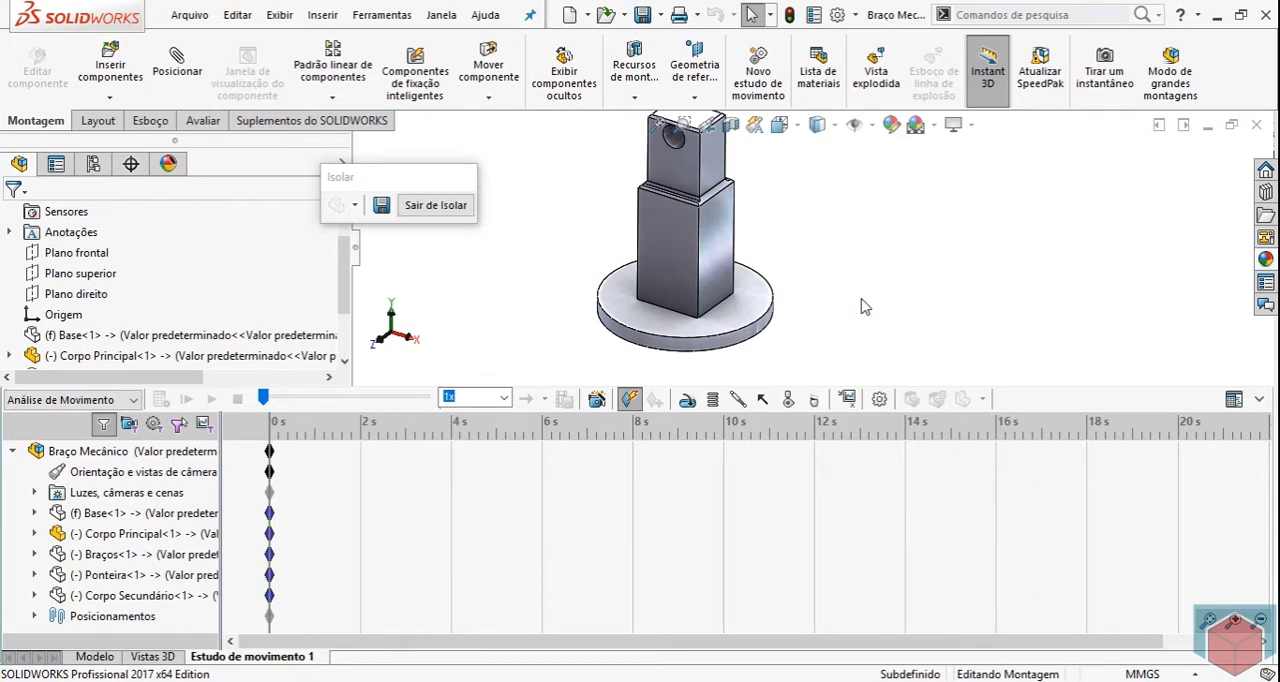
Start a rotary motor on the cylindrical side face of Corpo Principal's round base disc.
left_click(687, 401)
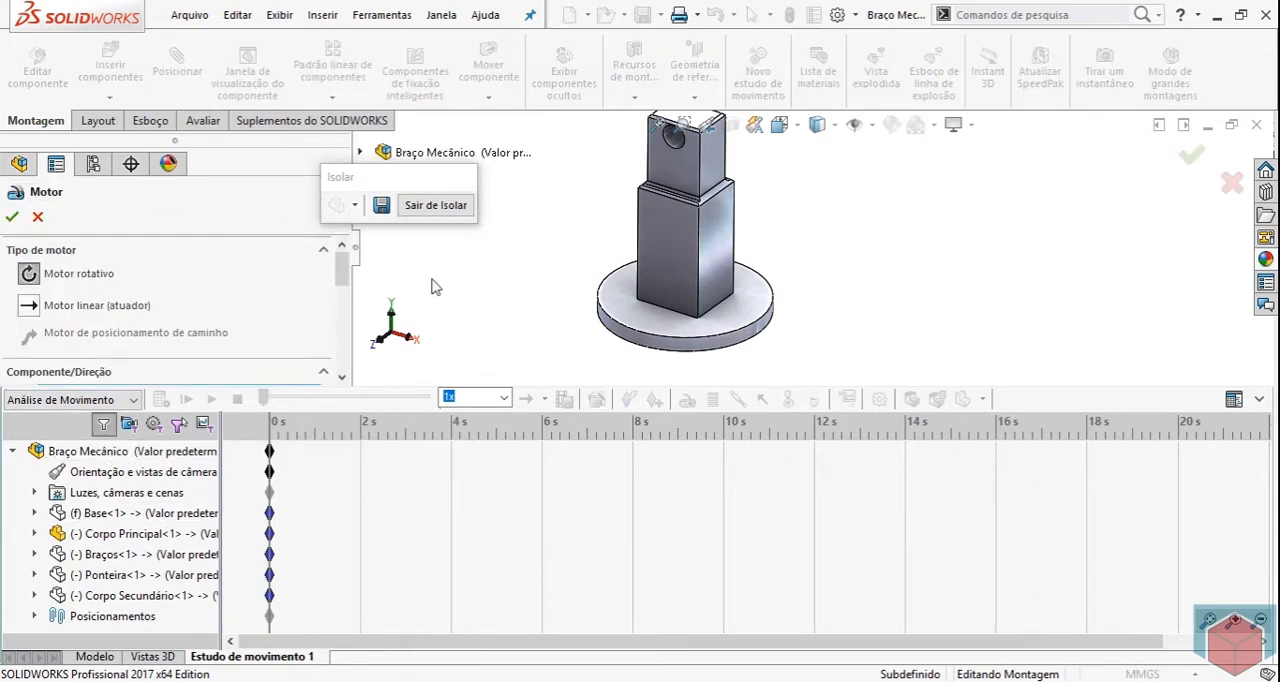
scroll(712, 332, "down", 5)
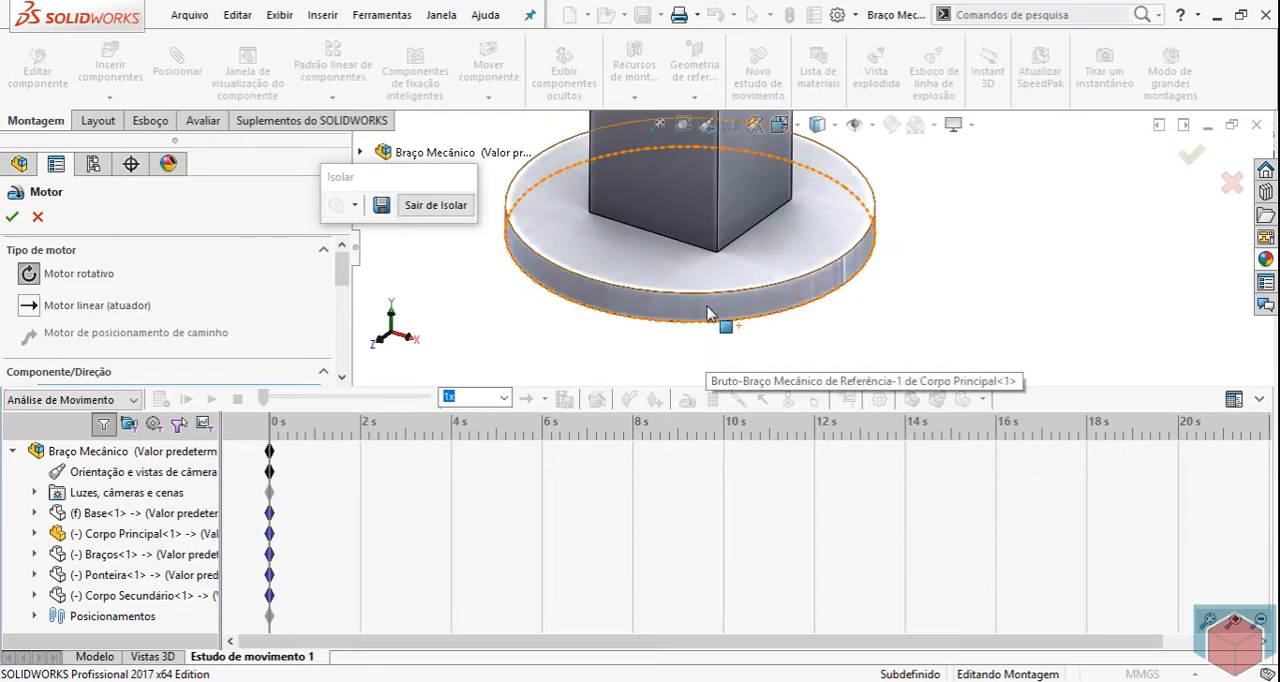
left_click(712, 318)
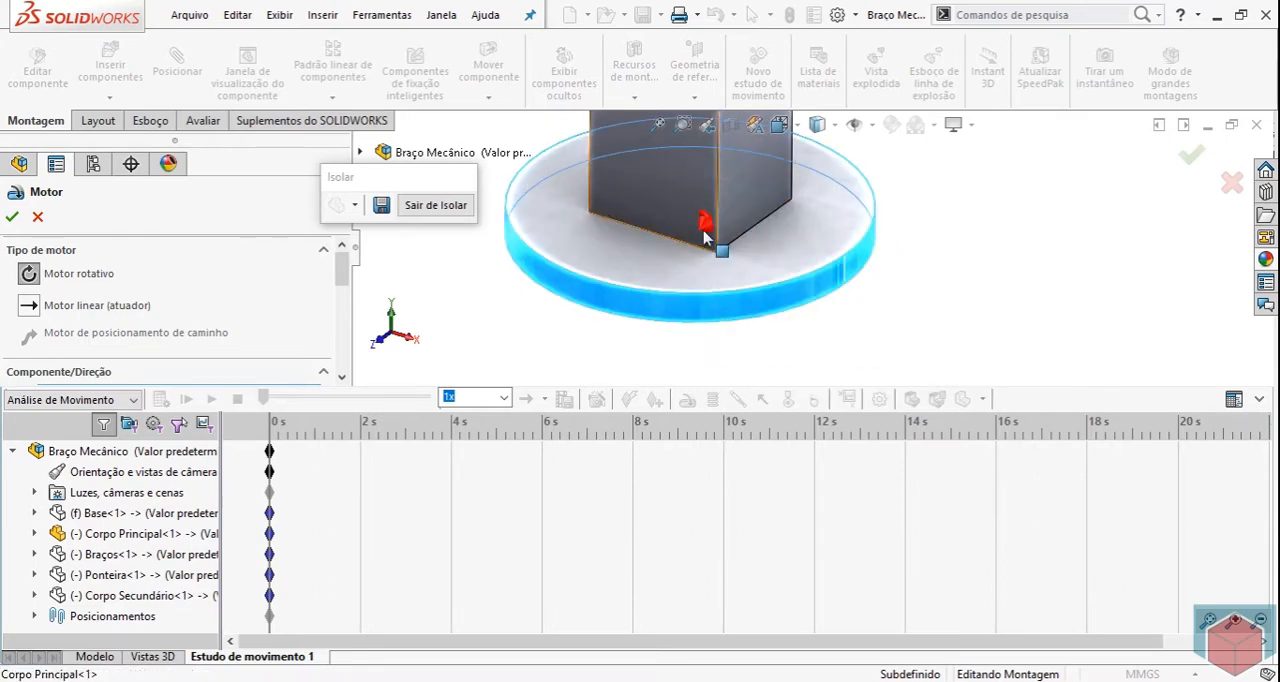
middle_click_drag(705, 237, 790, 265)
Set the motor's movement to Distância with 90°, a start time of 0.00 s and a duration of 5.00 s.
left_click_drag(344, 272, 348, 322)
left_click(321, 314)
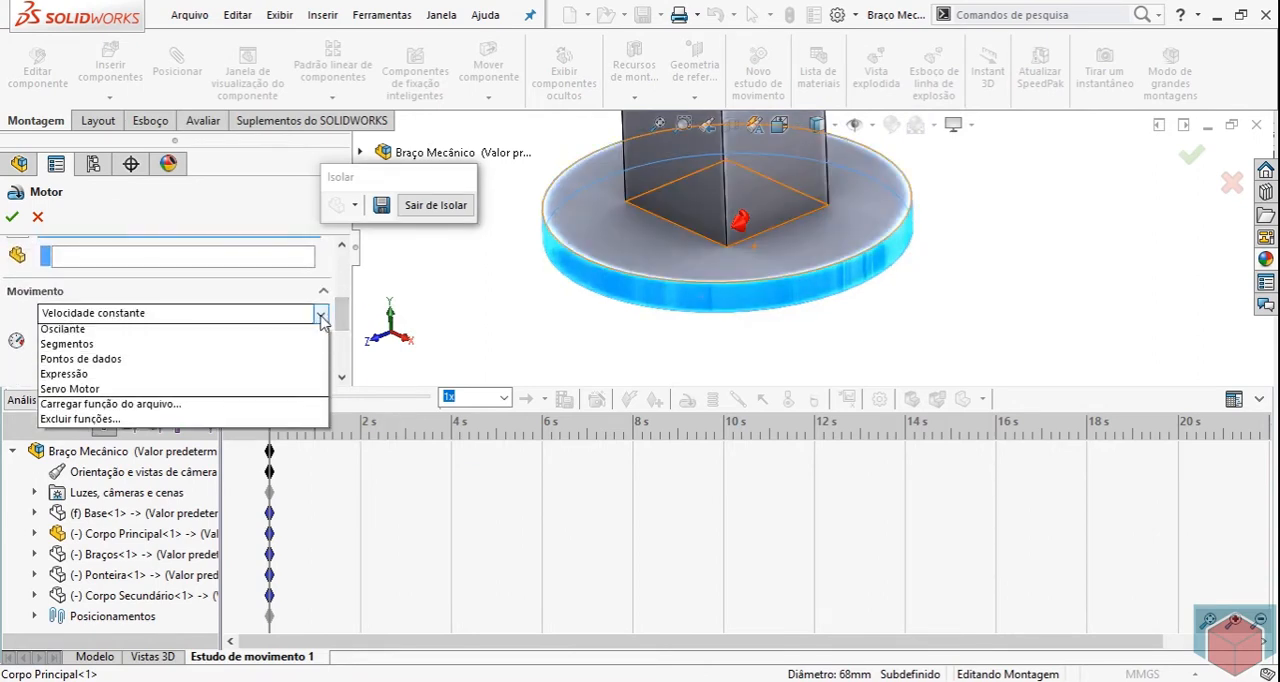
left_click(186, 346)
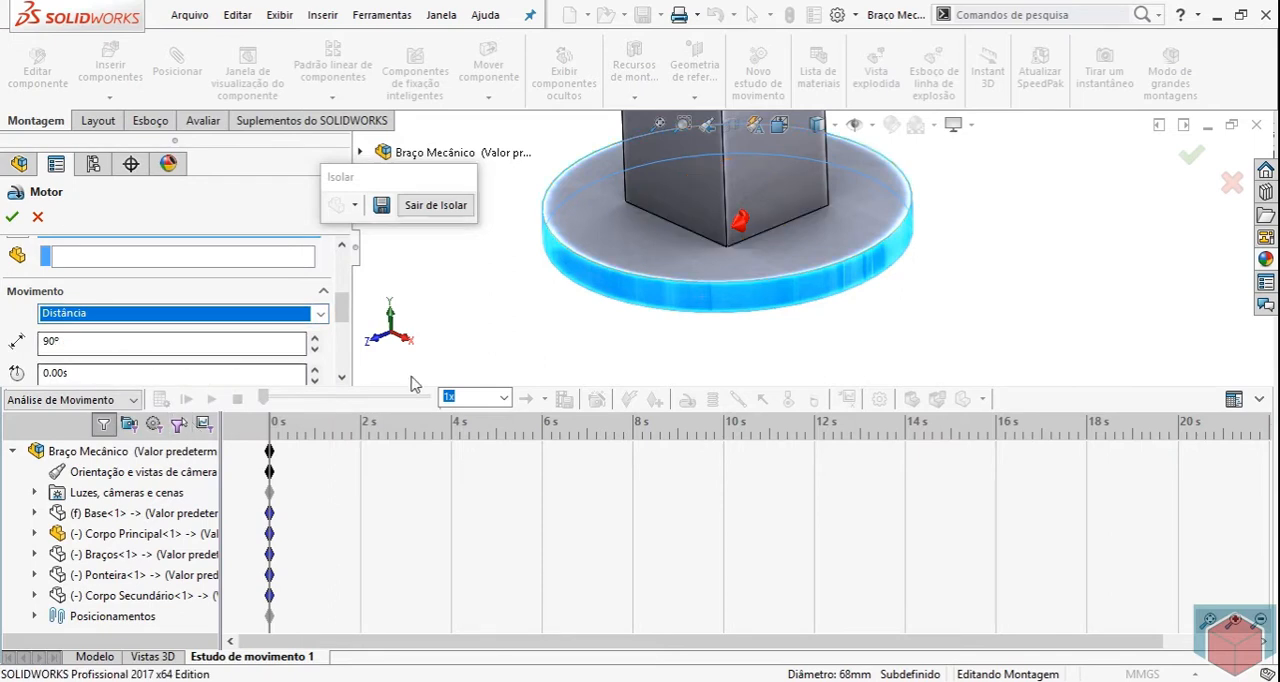
left_click_drag(343, 307, 343, 318)
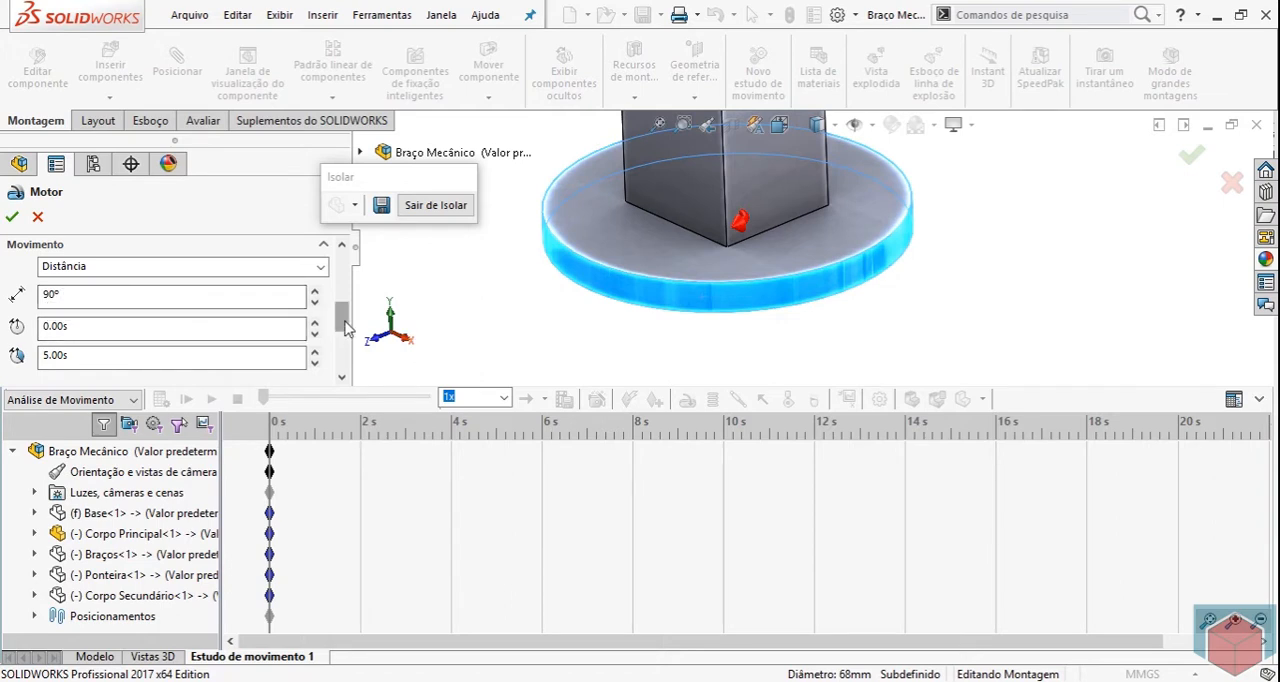
Review the motor's enlarged displacement-versus-time graph and accept the motor.
scroll(150, 360, "down", 3)
left_click(165, 364)
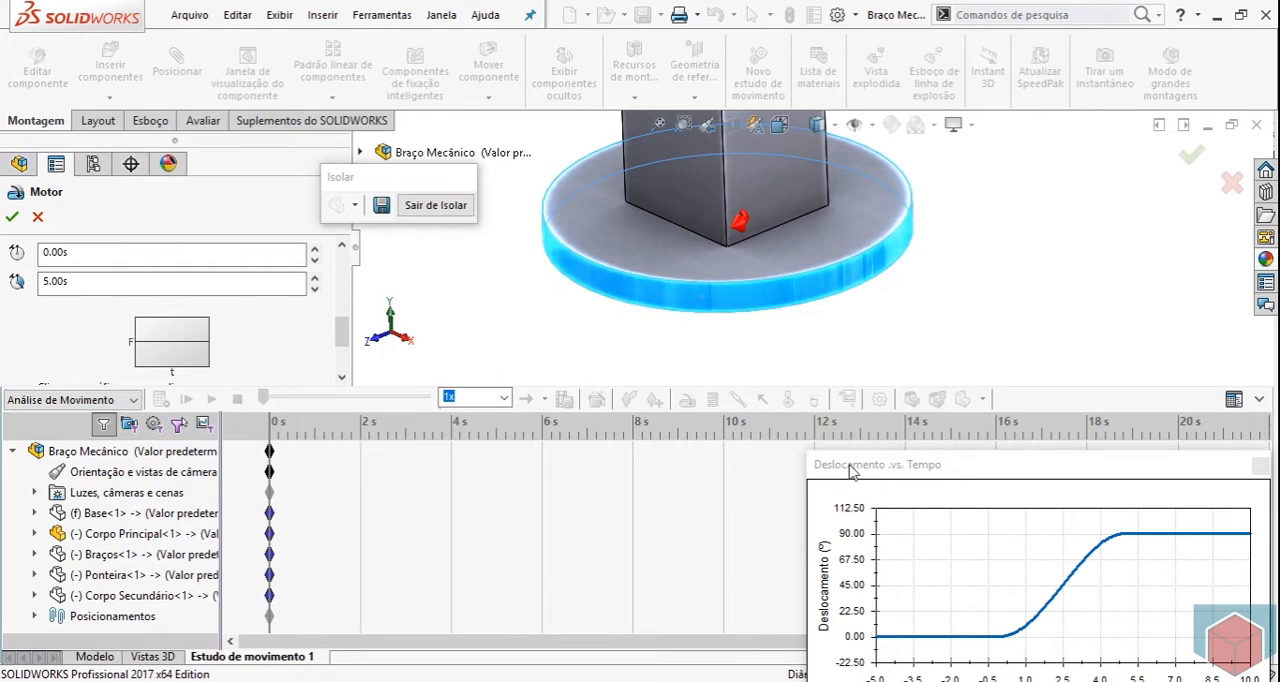
left_click_drag(853, 466, 489, 354)
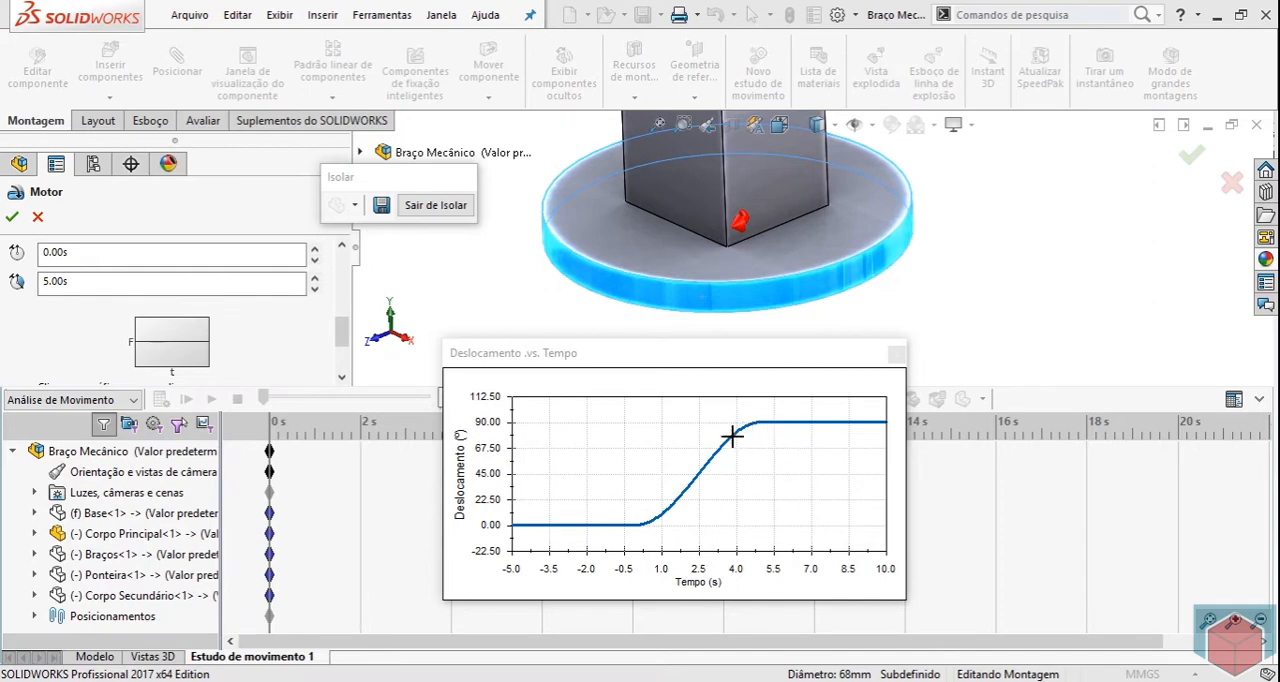
left_click(897, 353)
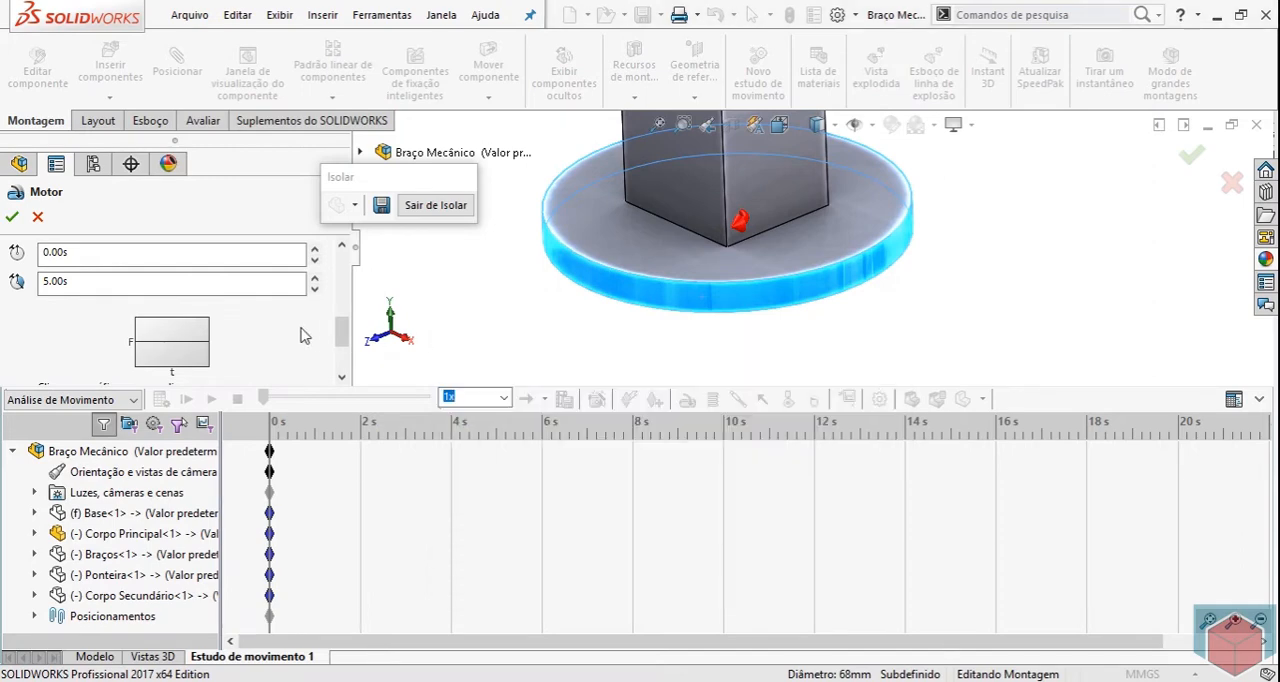
left_click(13, 219)
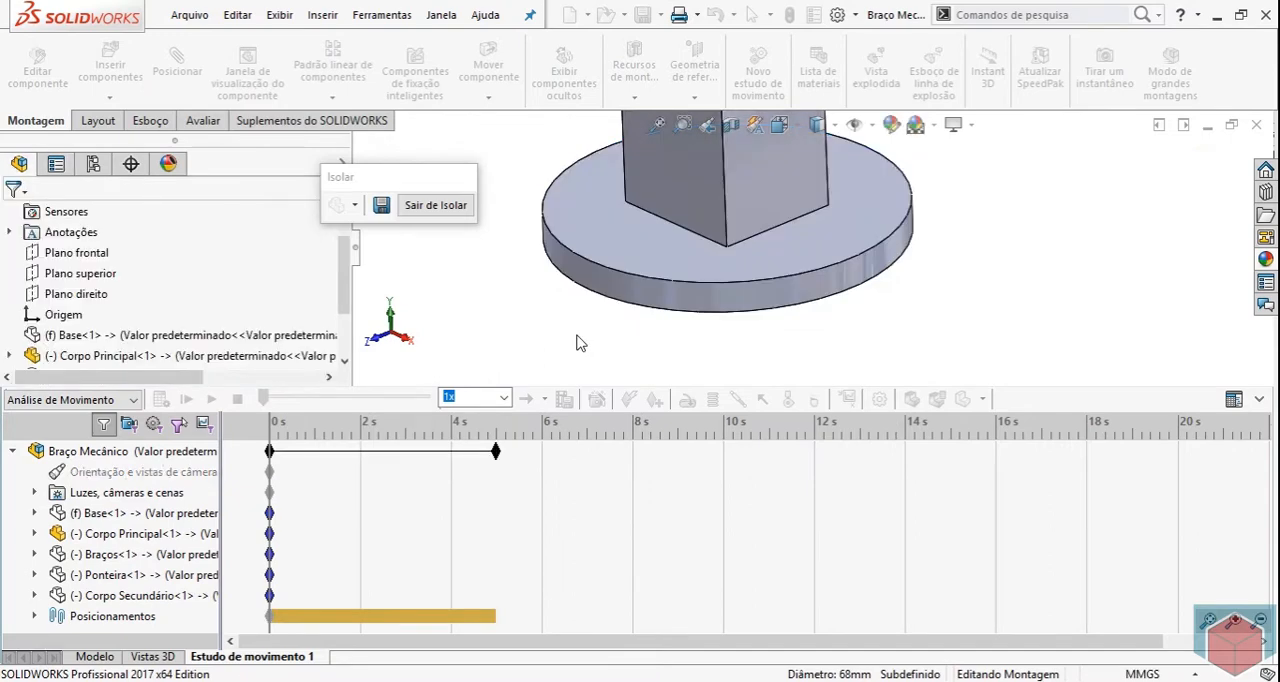
Exit the isolation of Corpo Principal and isolate the Braços component instead.
left_click(437, 205)
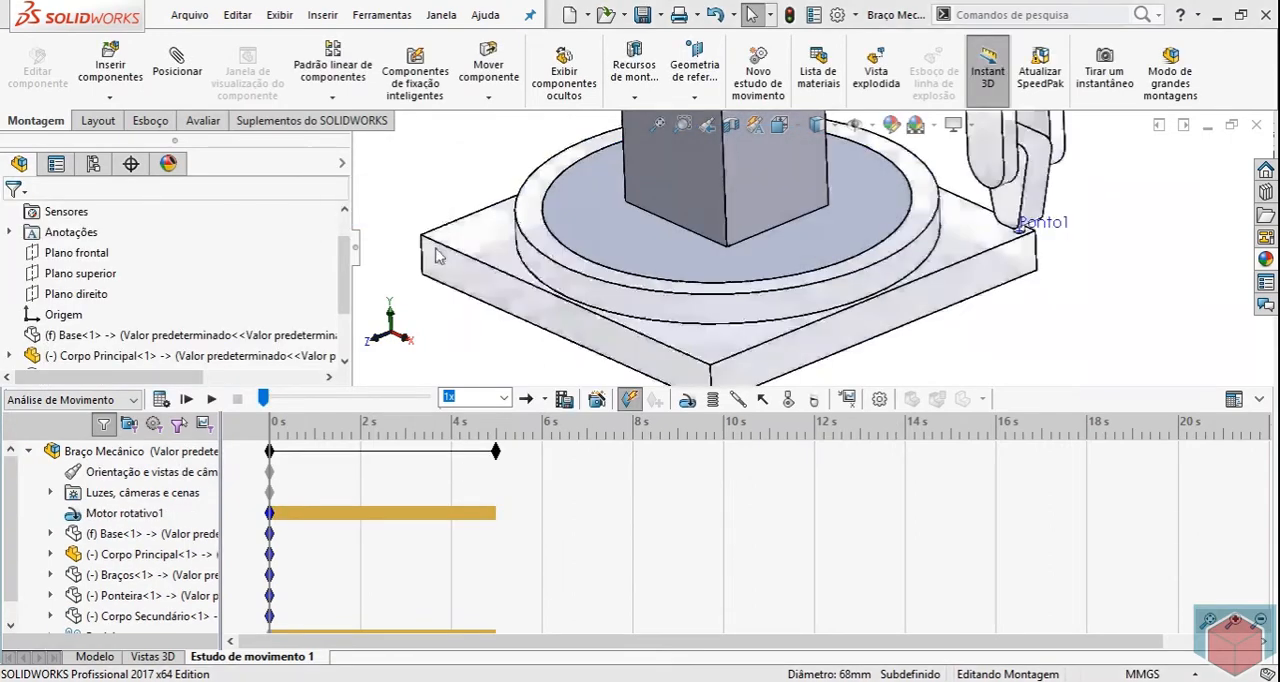
scroll(864, 158, "down", 3)
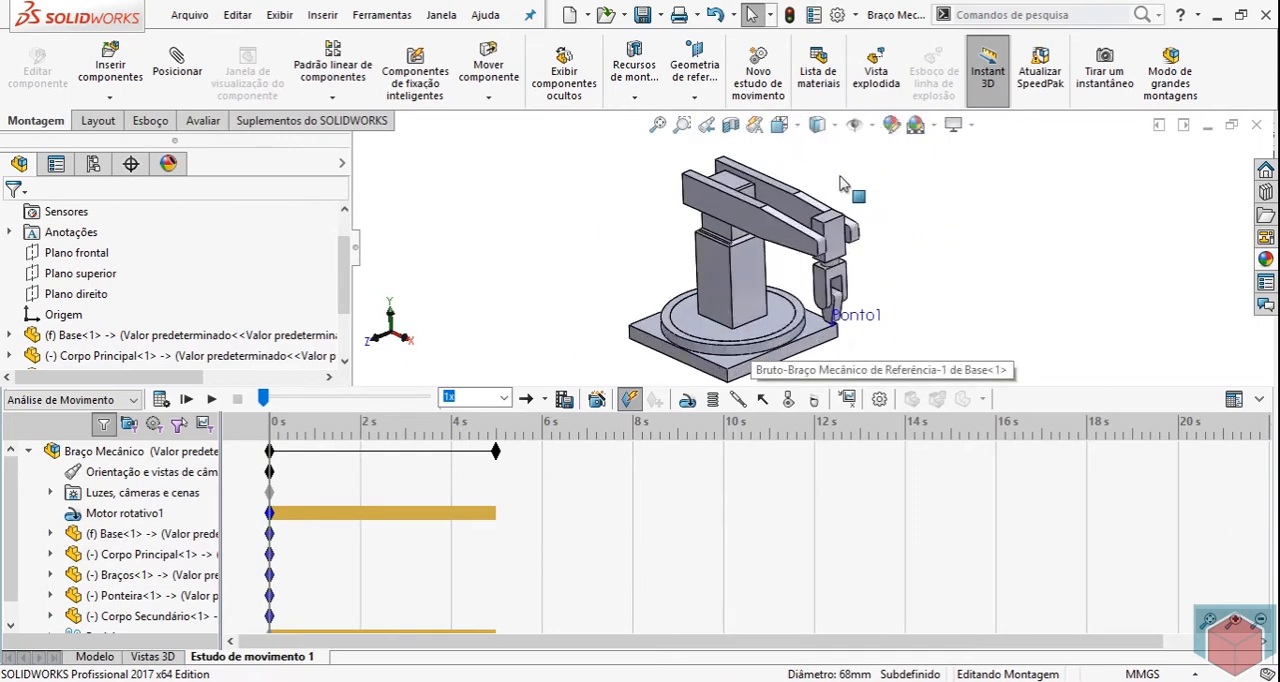
middle_click_drag(842, 181, 855, 173)
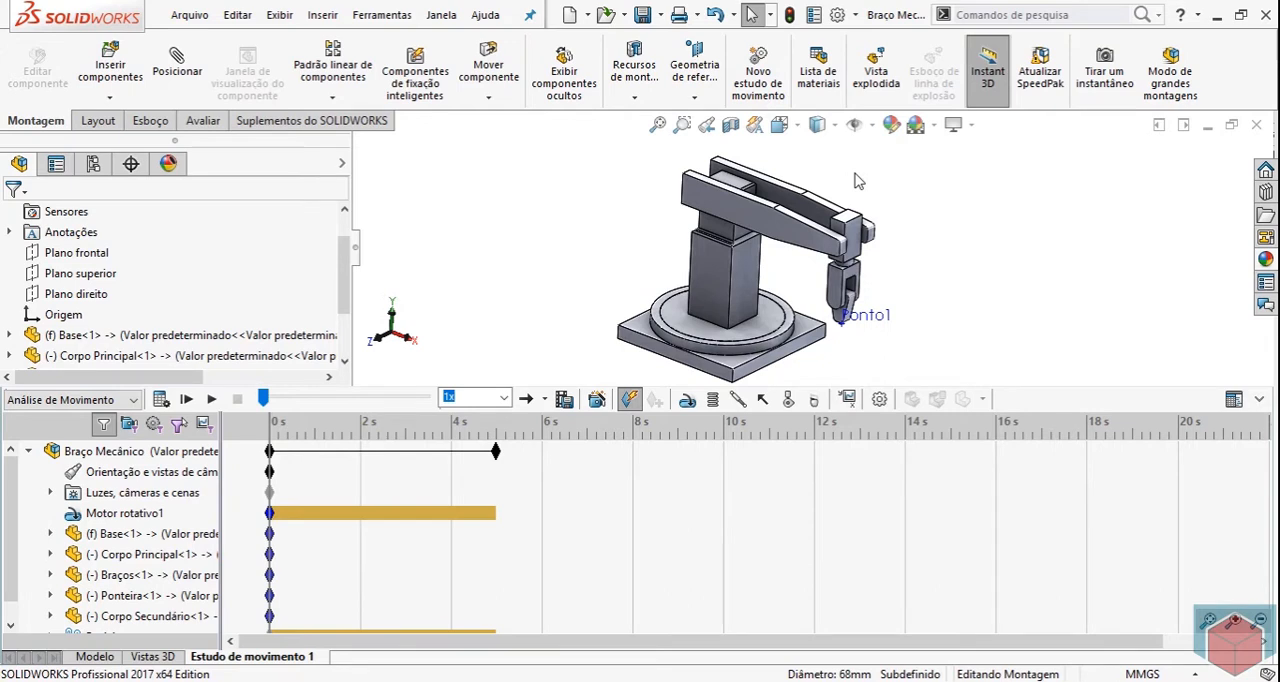
right_click(772, 230)
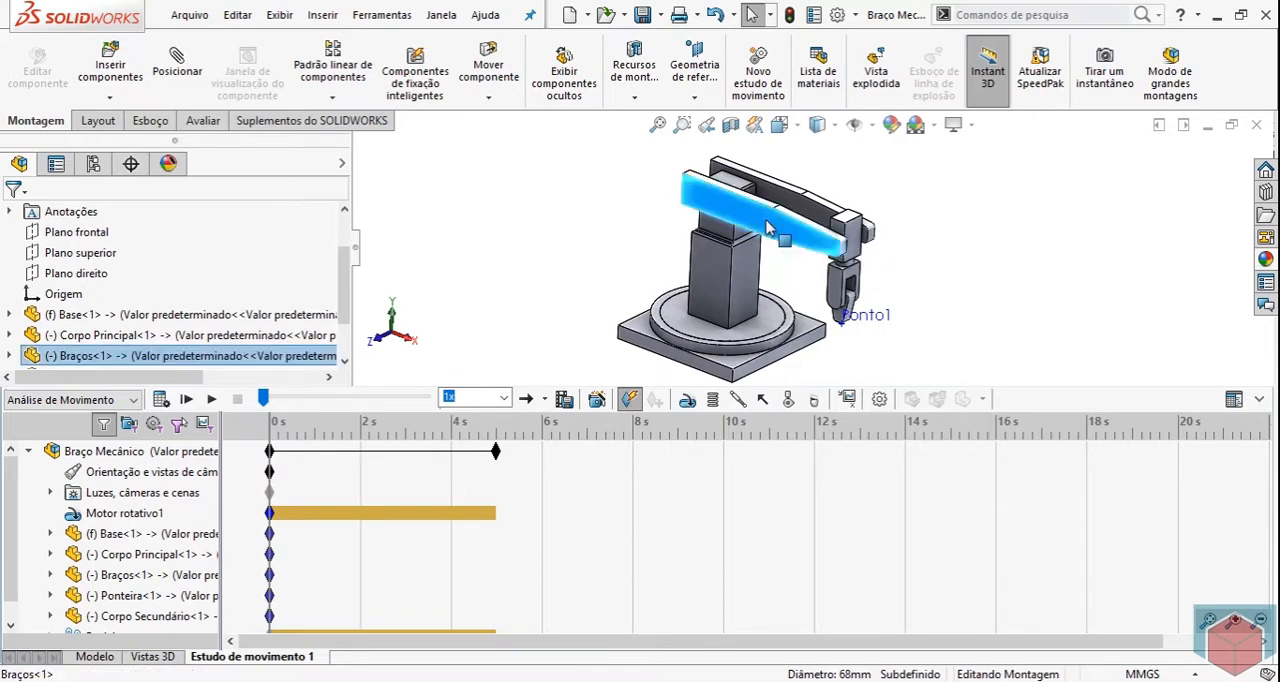
left_click(830, 233)
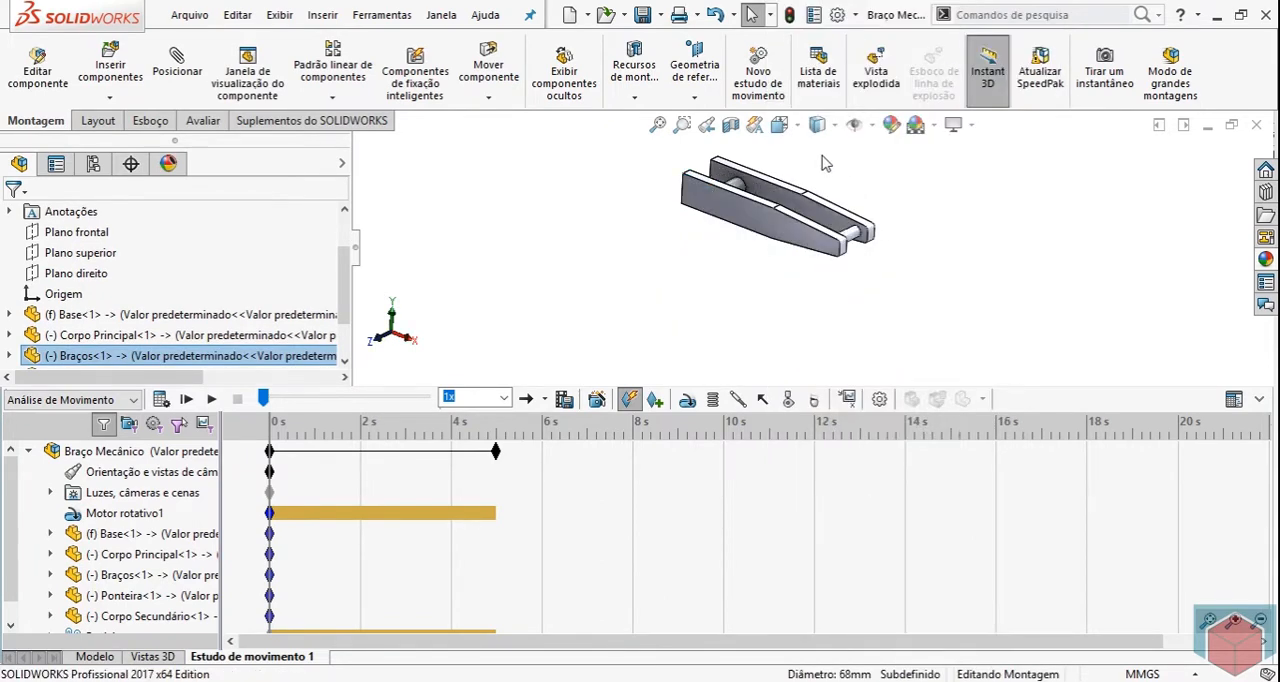
Start a rotary motor on the shaft at the wide end of Braços and set its movement to Segmentos.
left_click(687, 399)
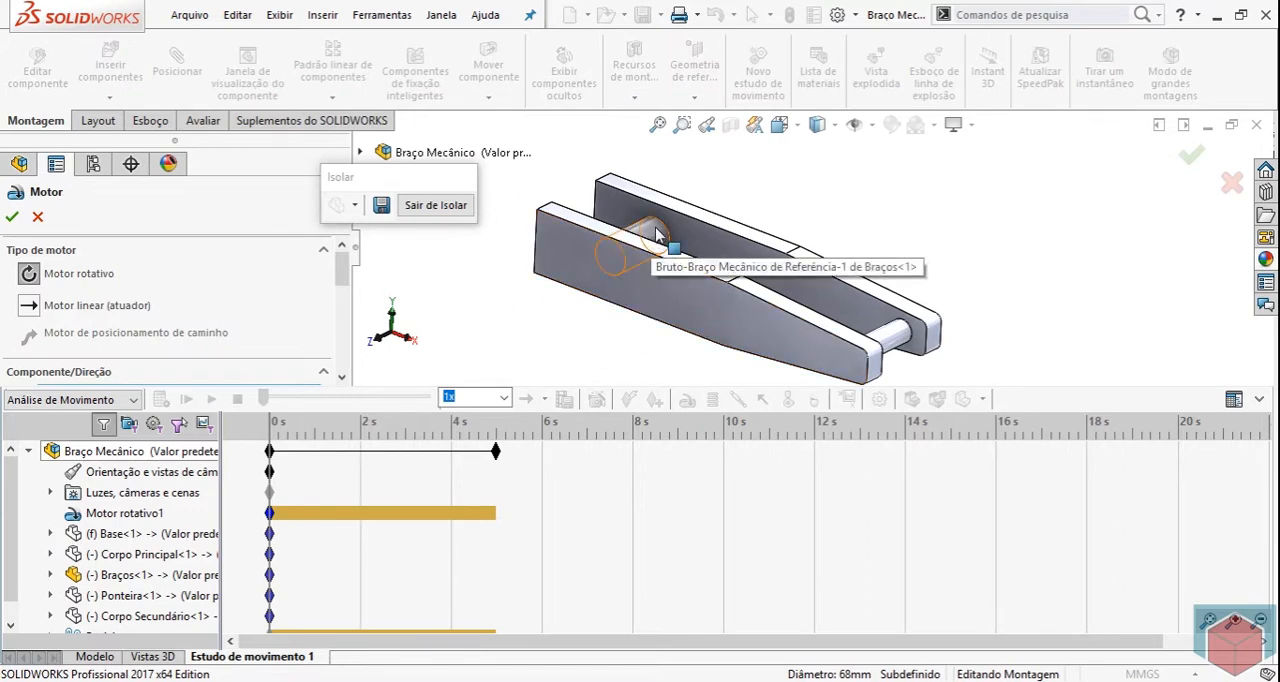
left_click(640, 255)
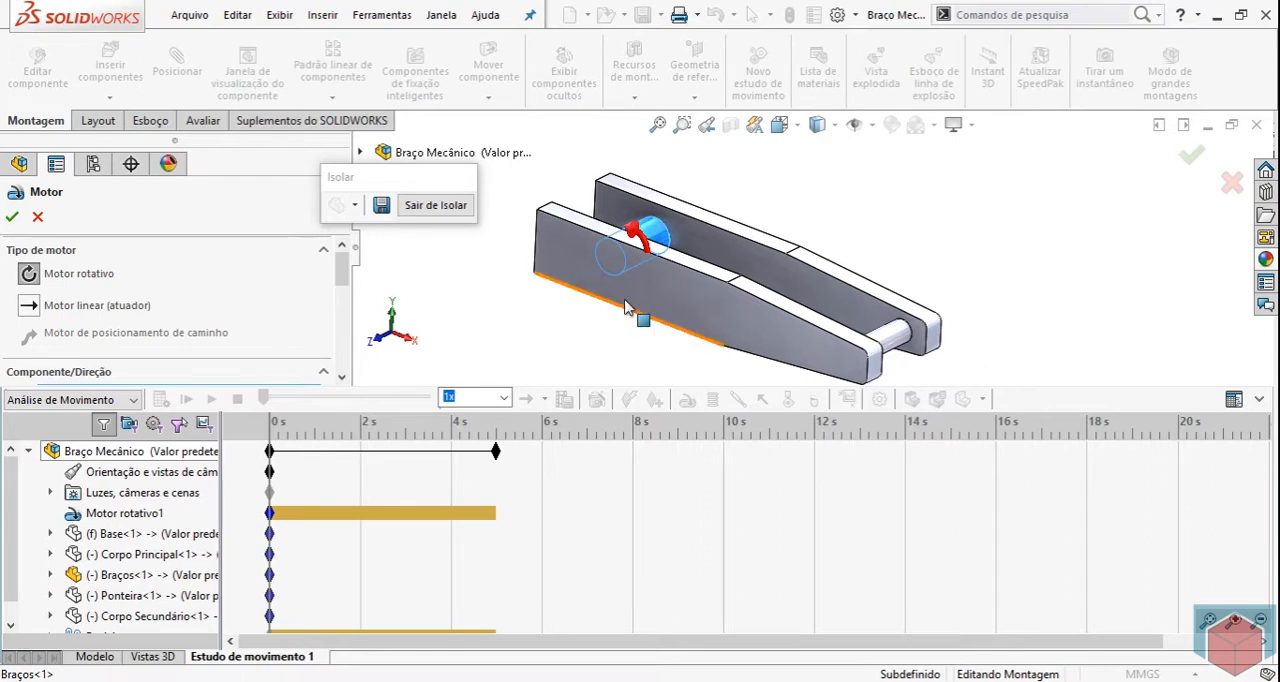
left_click_drag(343, 274, 343, 331)
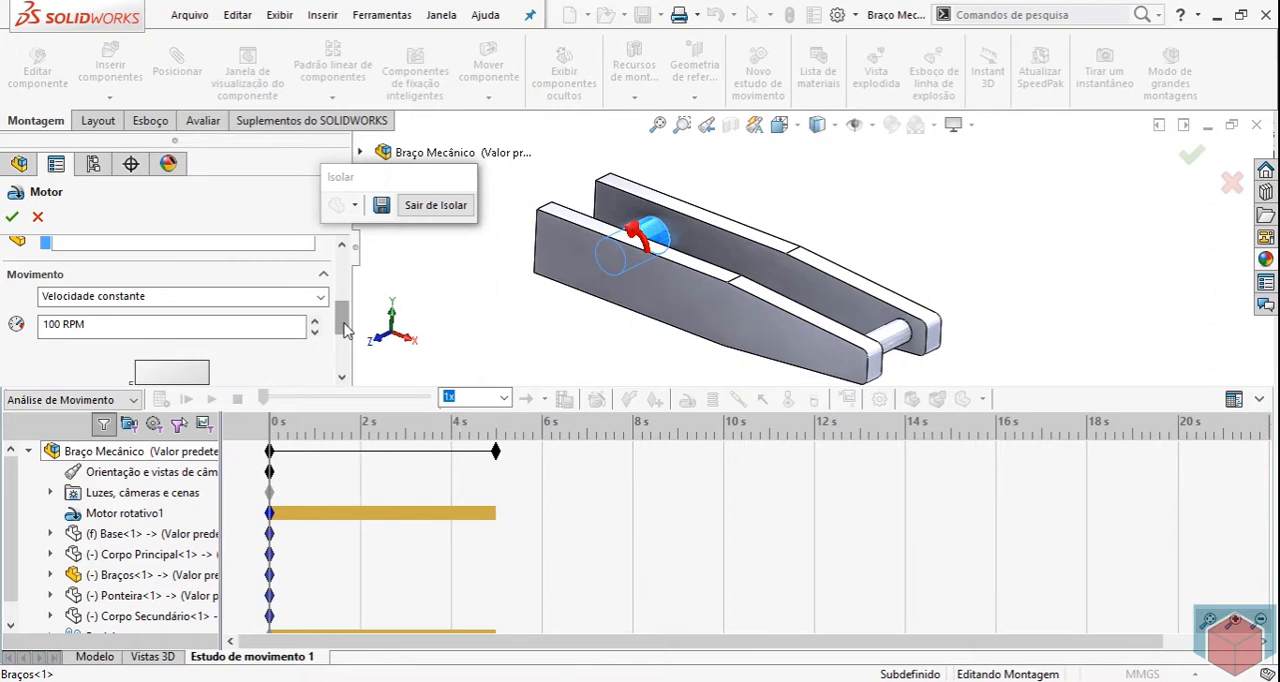
left_click_drag(341, 321, 341, 330)
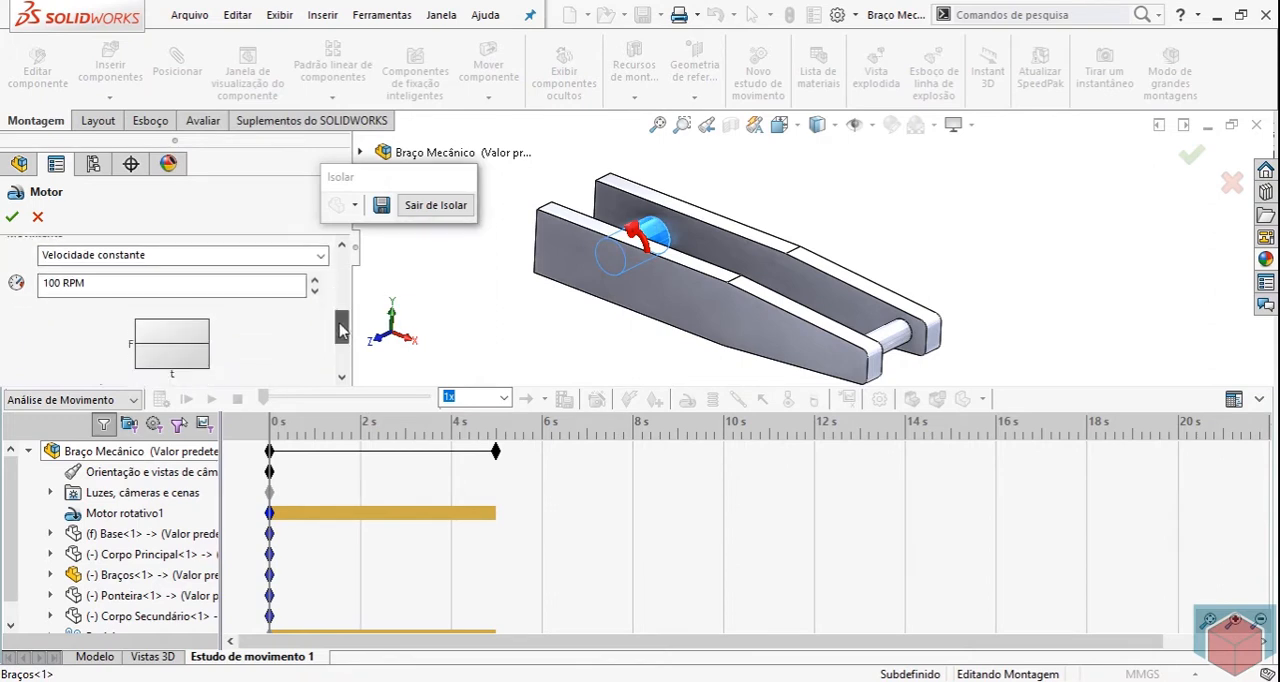
left_click(175, 258)
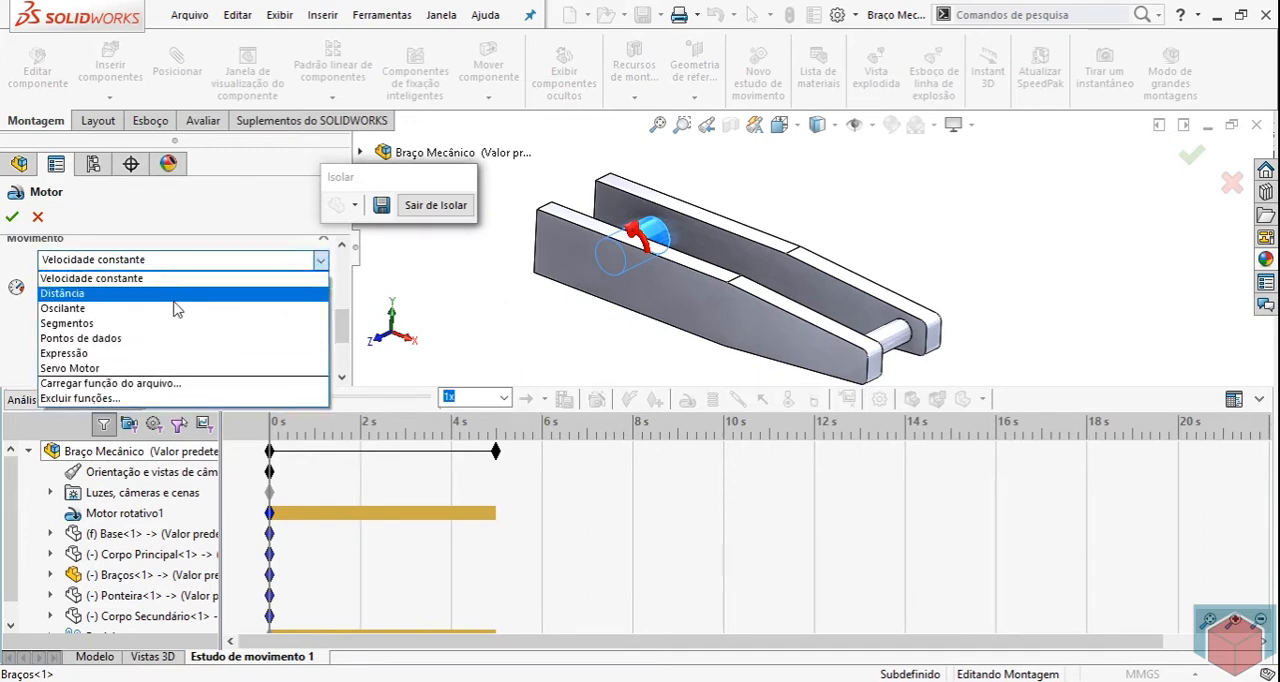
left_click(117, 324)
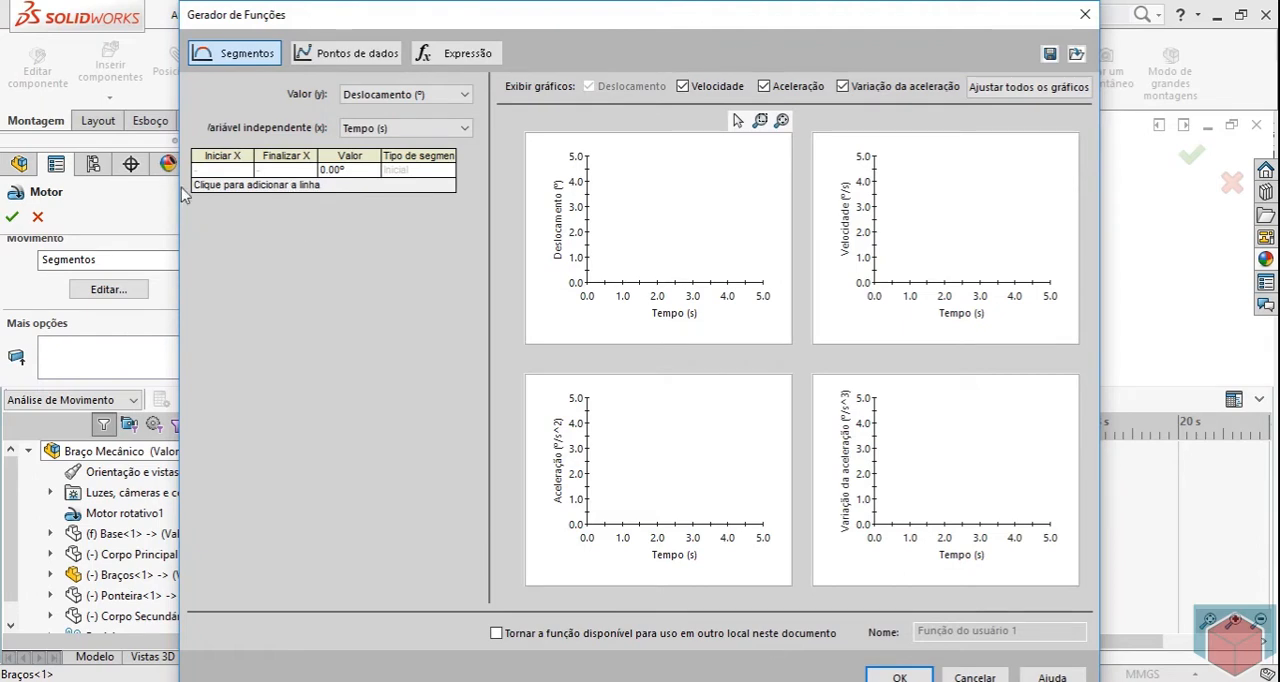
Add three segment rows to the motor's displacement-versus-time function.
left_click(224, 186)
left_click(203, 200)
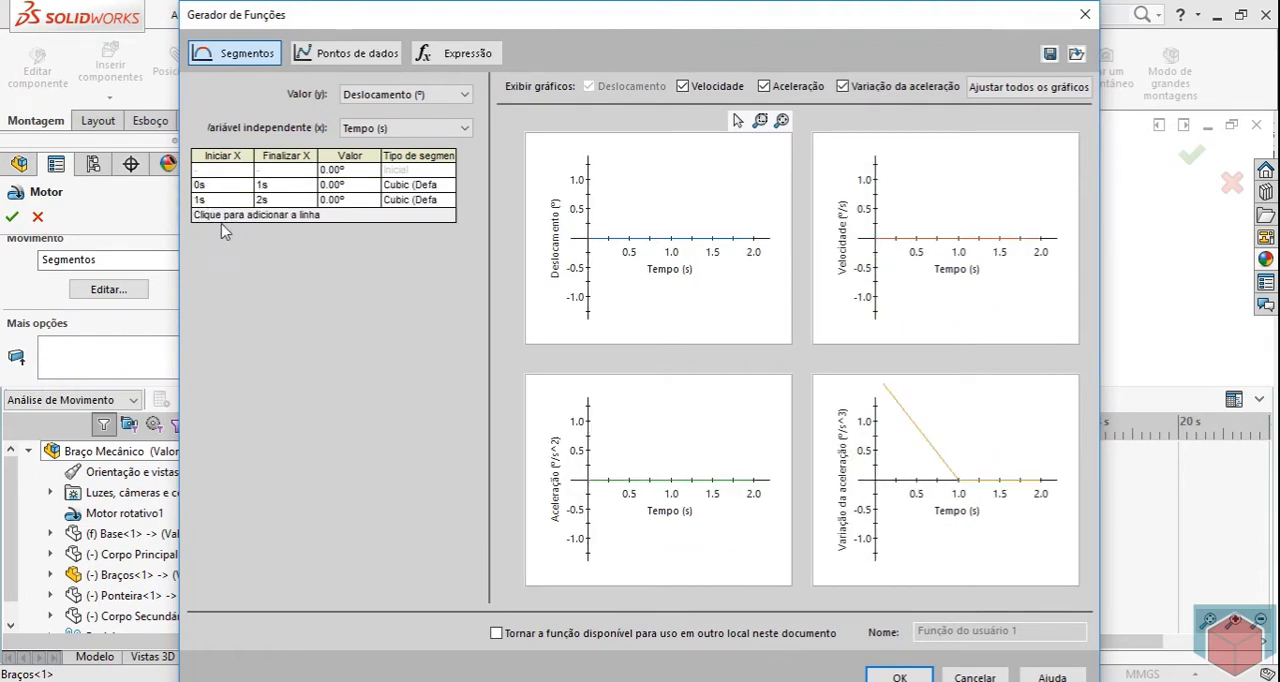
left_click(218, 214)
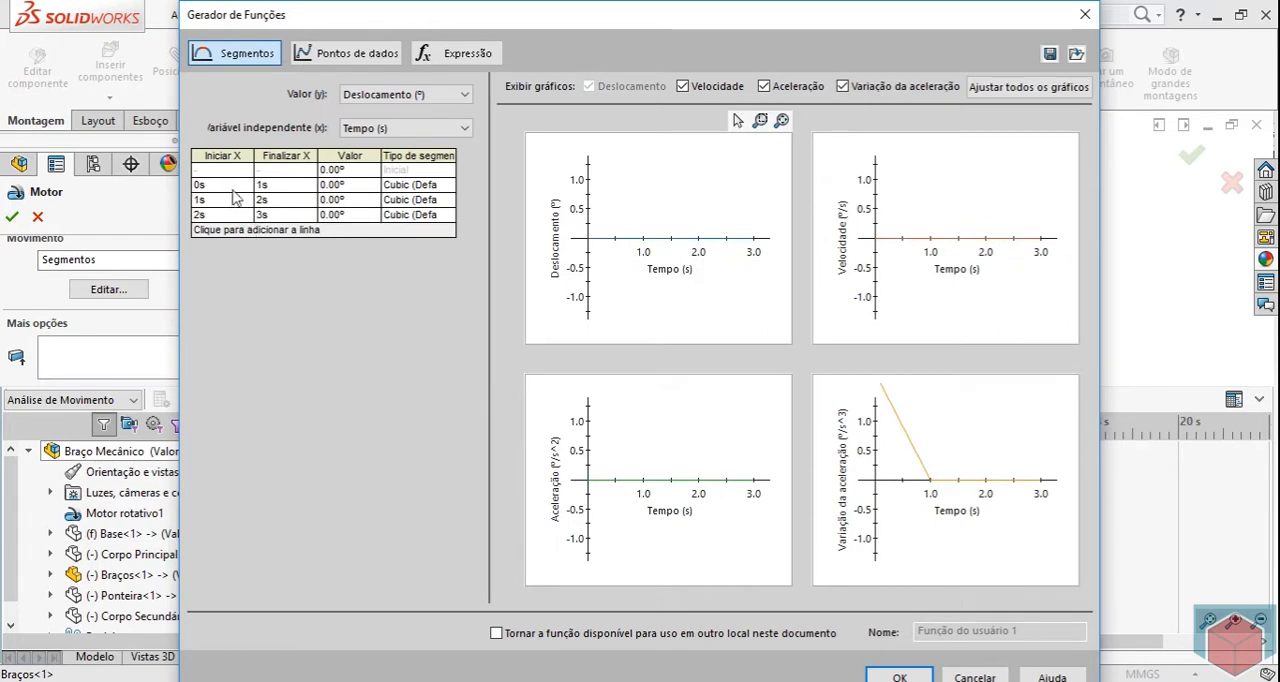
Set the second segment to end at 3 s and the third segment to end at 5 s.
double_click(275, 188)
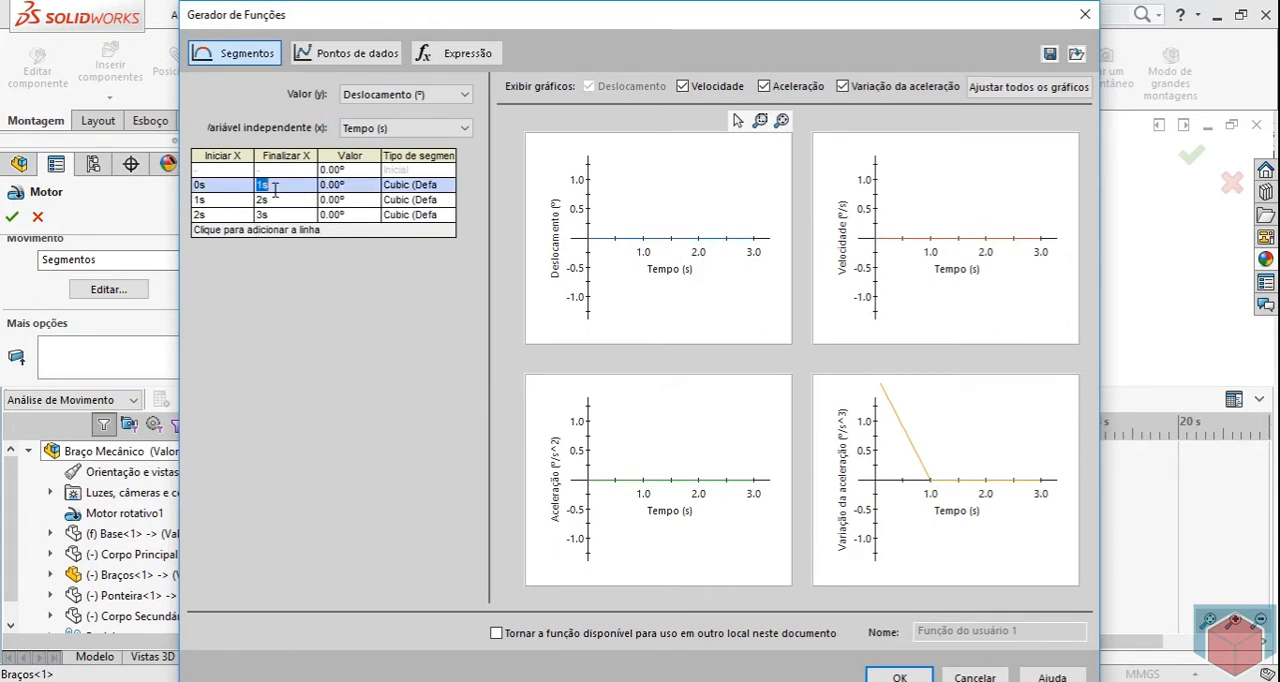
double_click(227, 204)
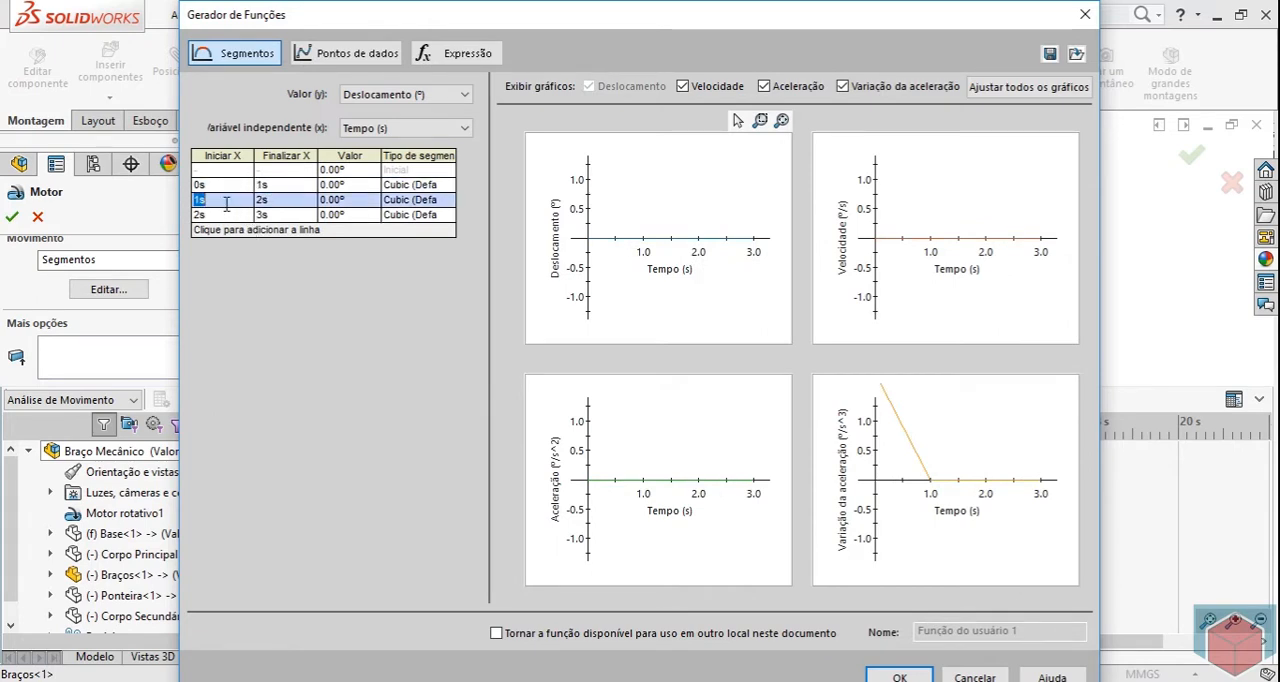
double_click(293, 201)
type("3")
key("Return")
left_click(221, 216)
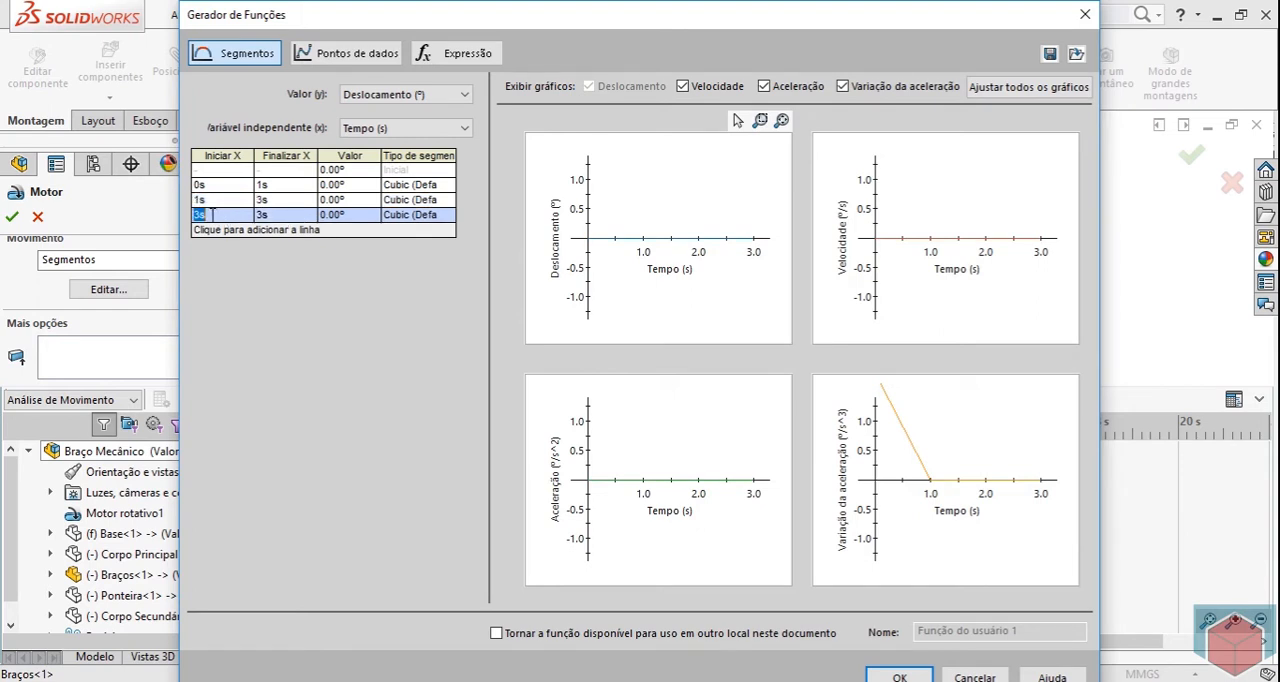
double_click(268, 215)
key("Return")
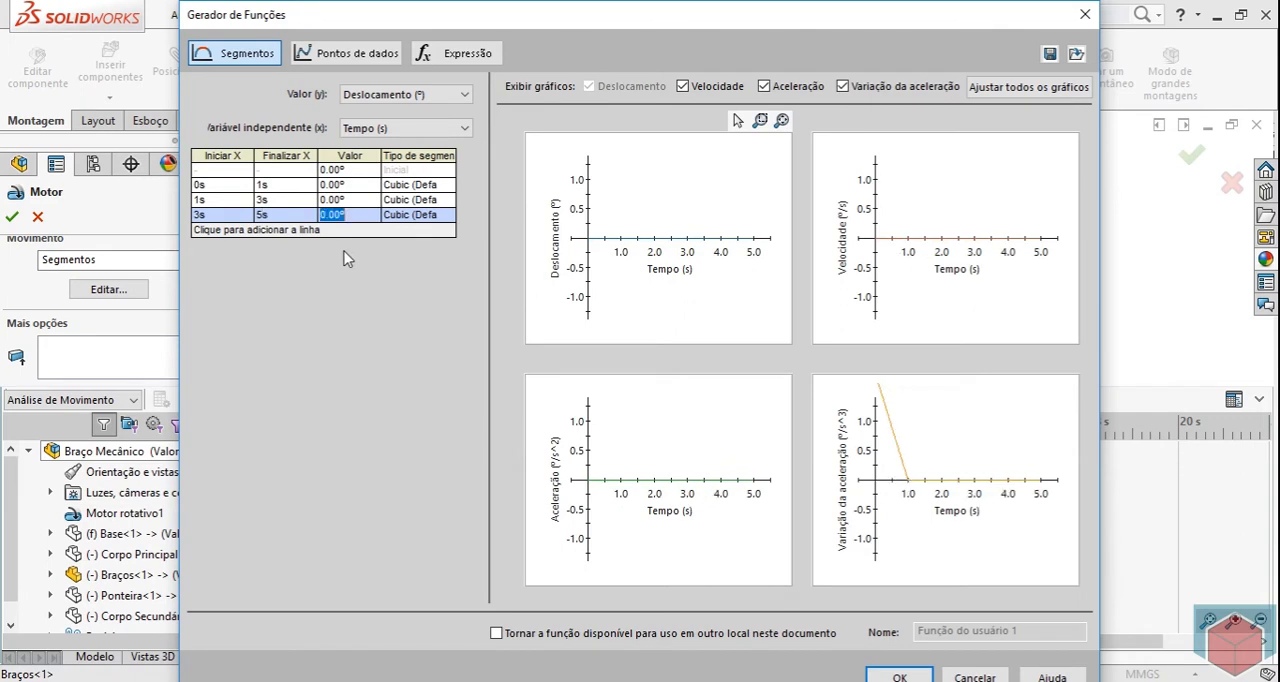
double_click(280, 197)
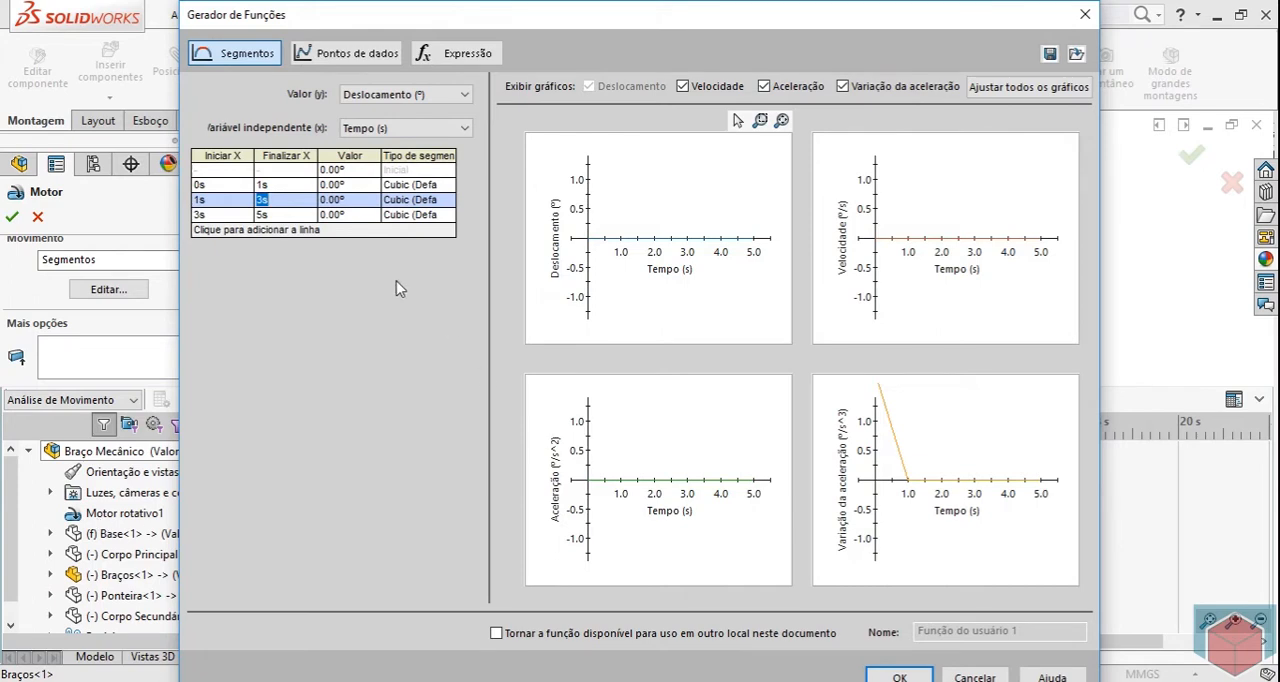
left_click(466, 95)
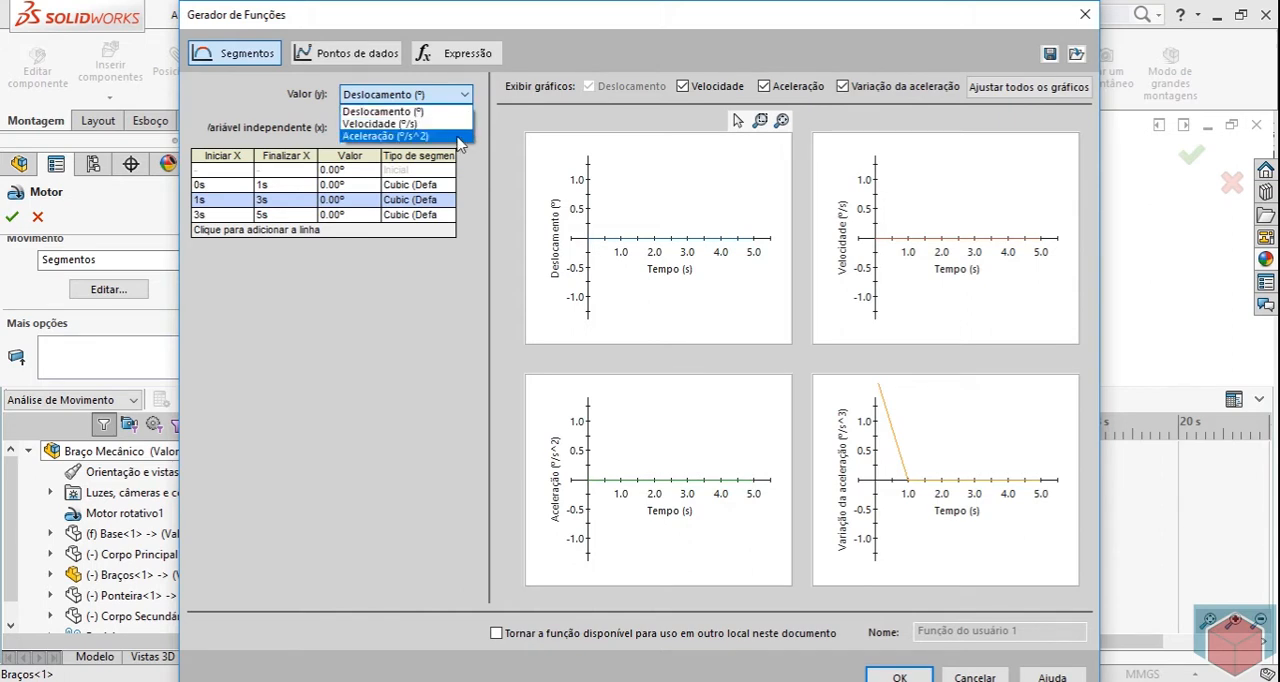
left_click(487, 173)
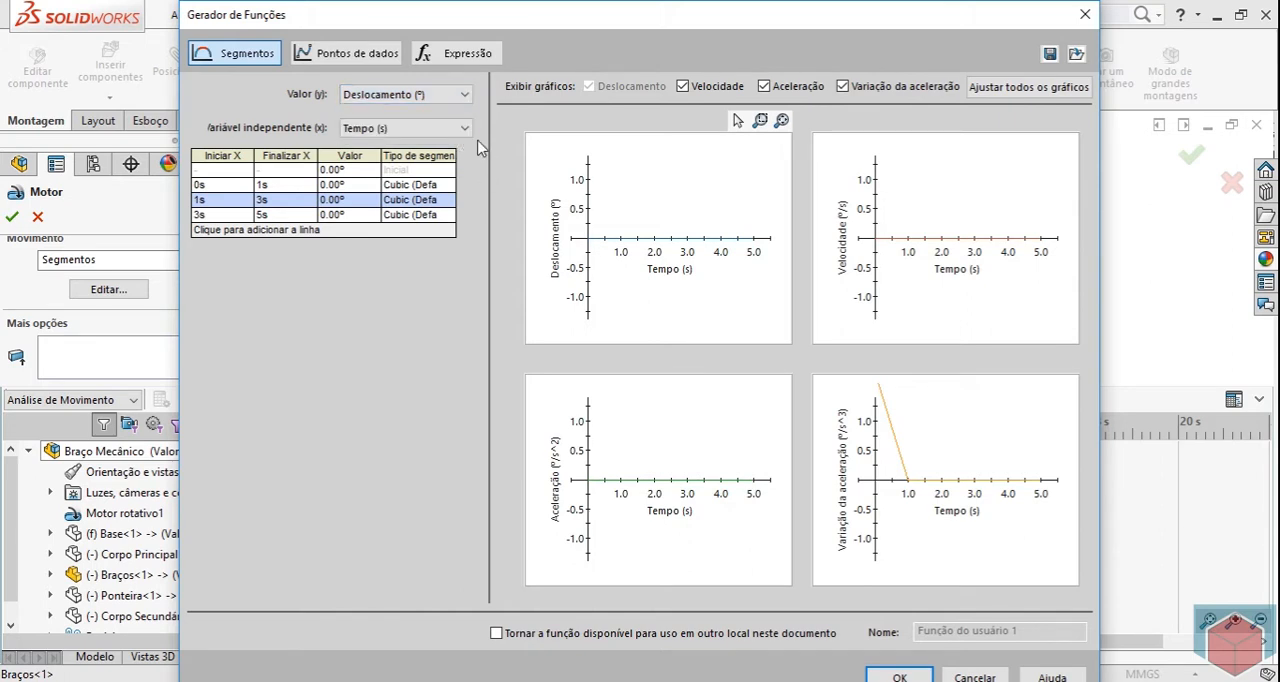
left_click(466, 130)
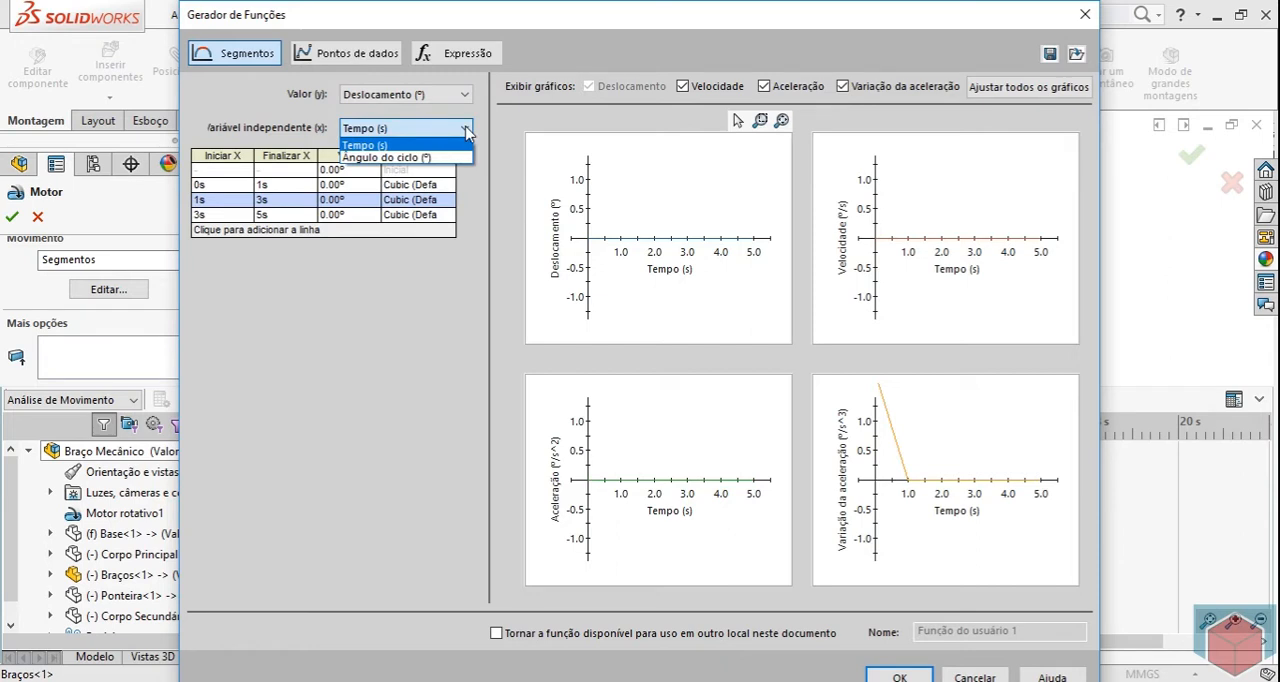
left_click(495, 150)
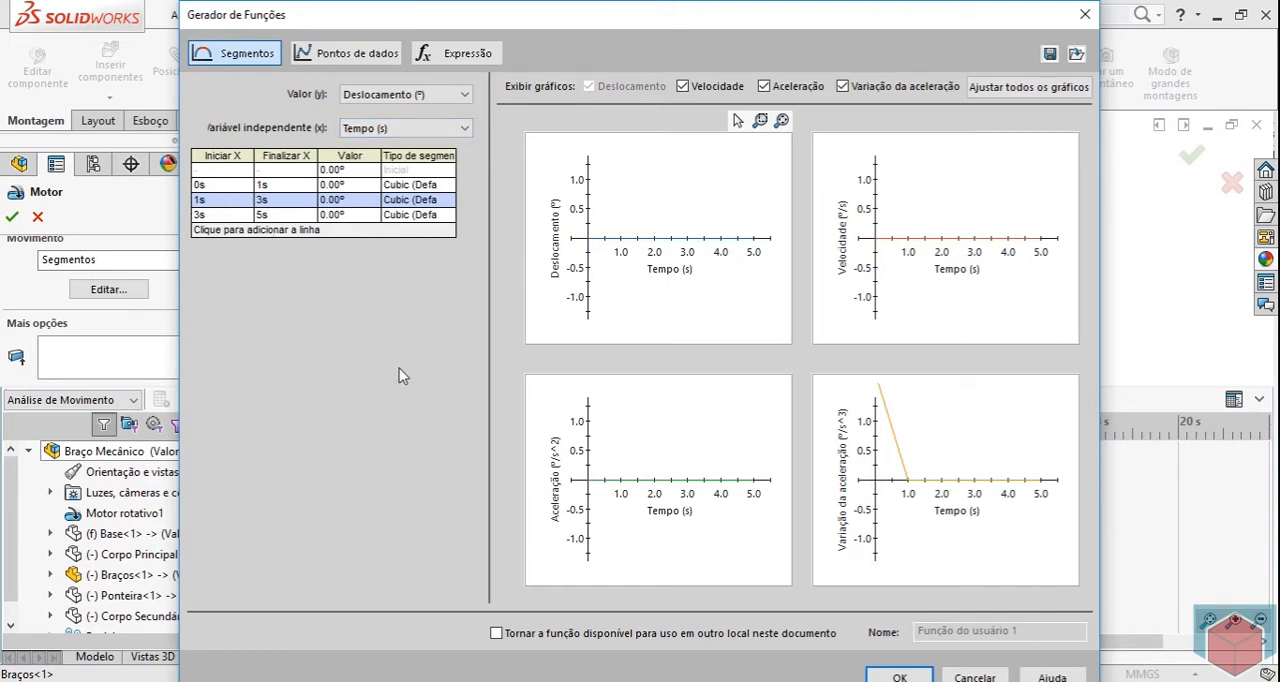
Set the segment type of the 0–1 s segment to Linear (Default).
left_click(440, 187)
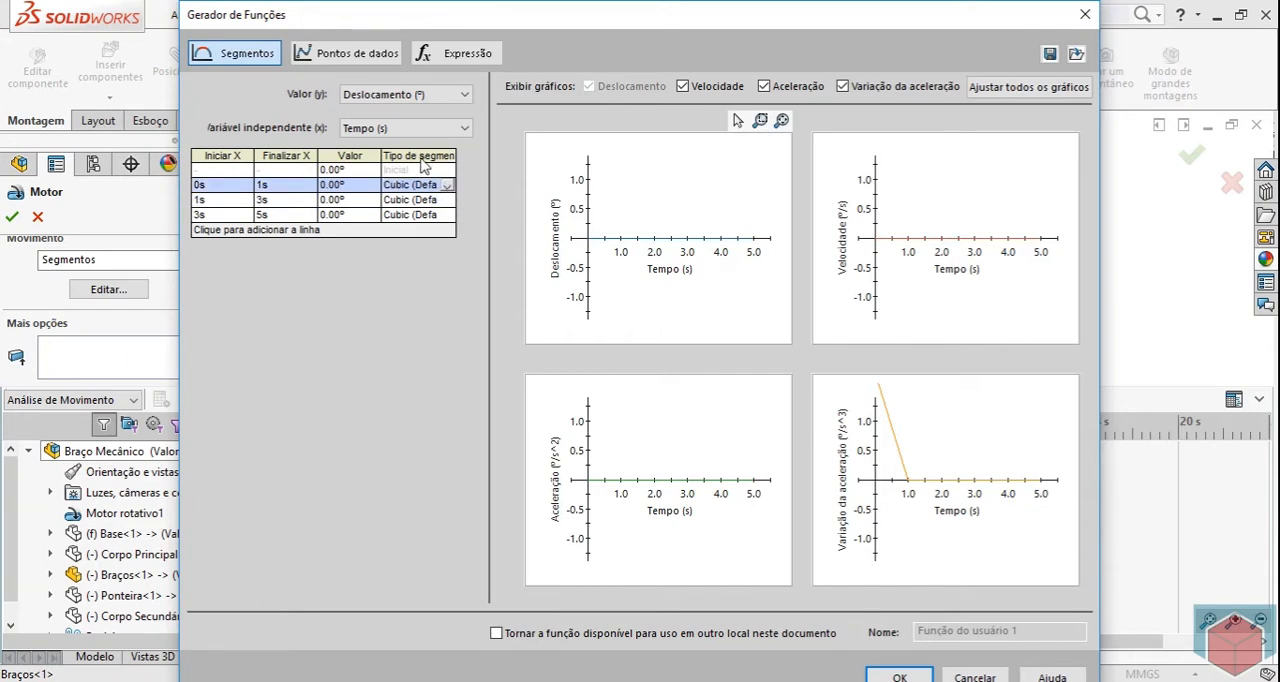
left_click(447, 186)
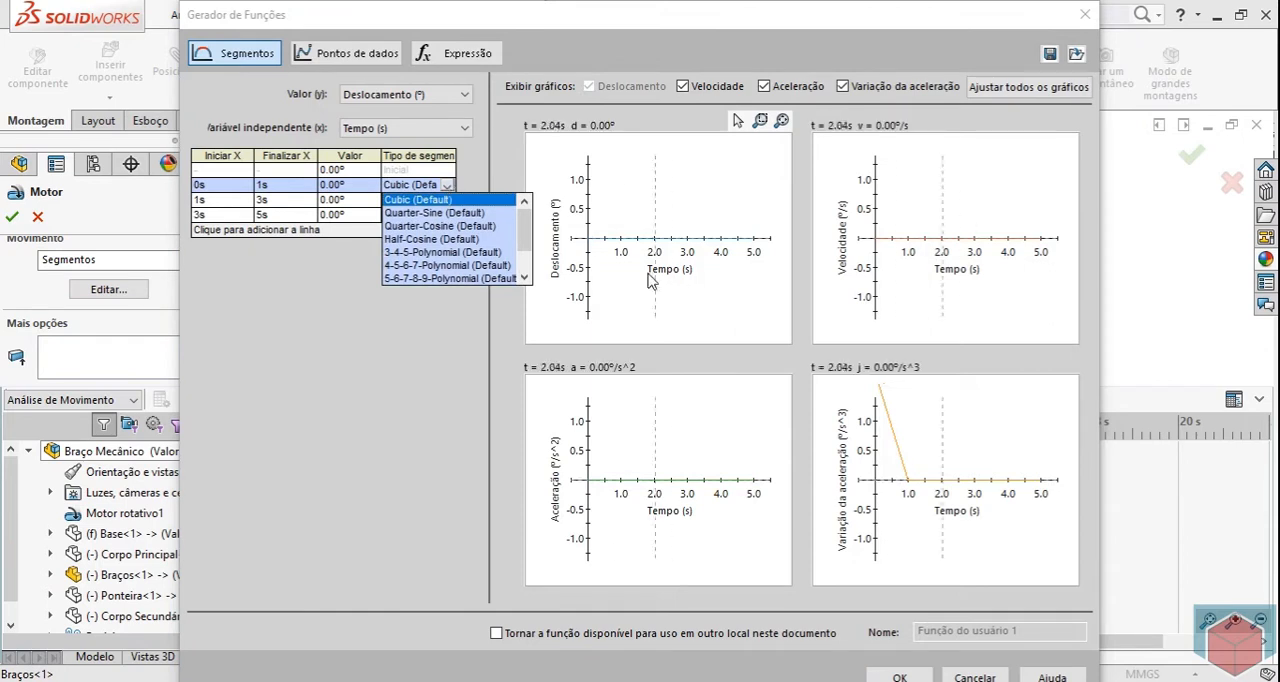
scroll(526, 240, "down", 1)
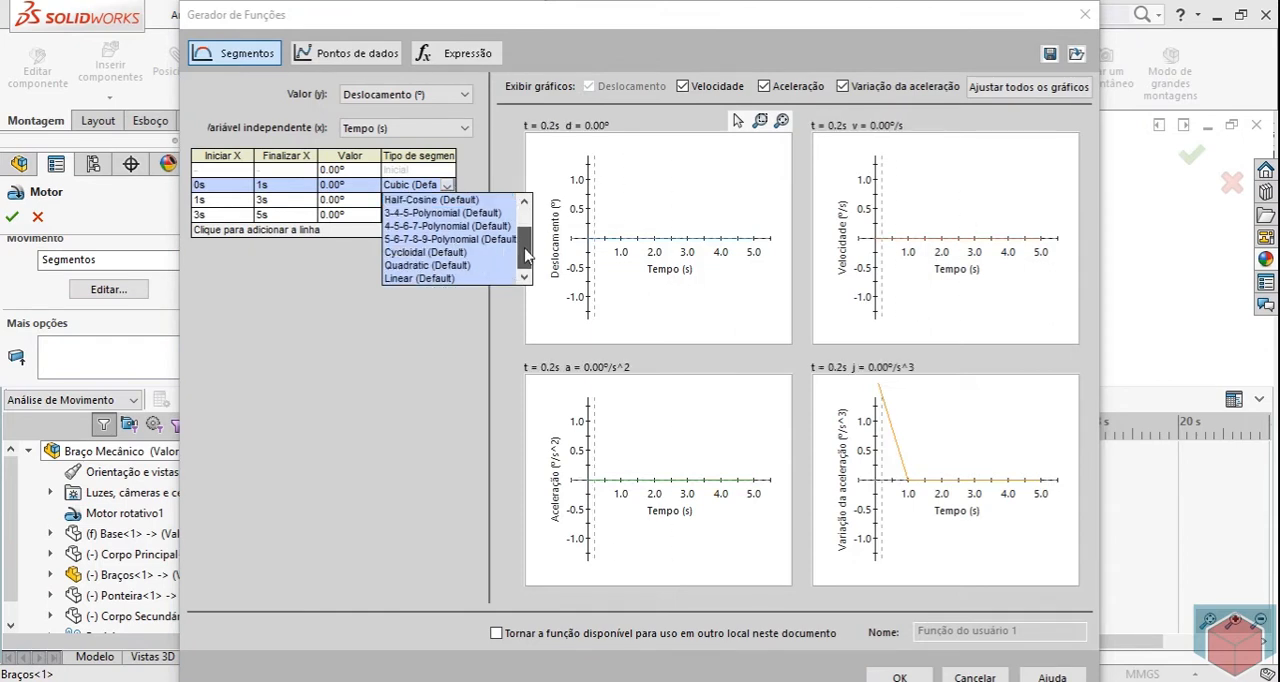
left_click(420, 278)
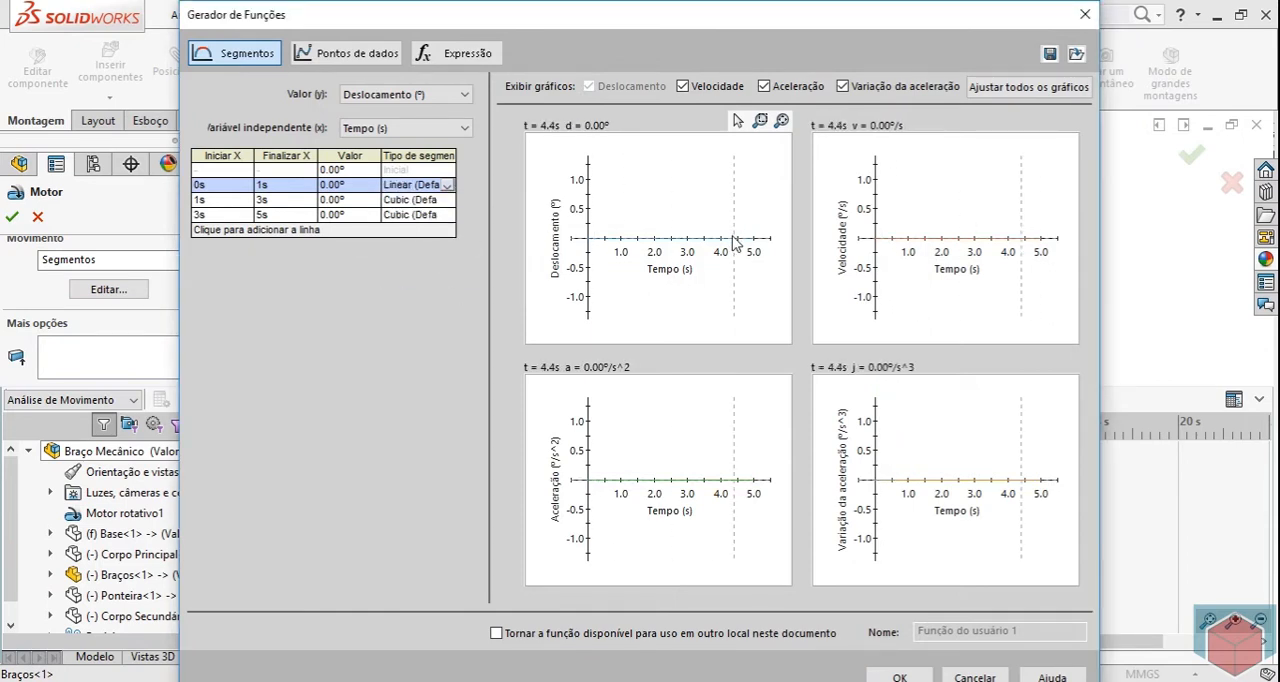
Set the displacement values of the three segments to 20°, -10° and 30°, in order.
double_click(335, 185)
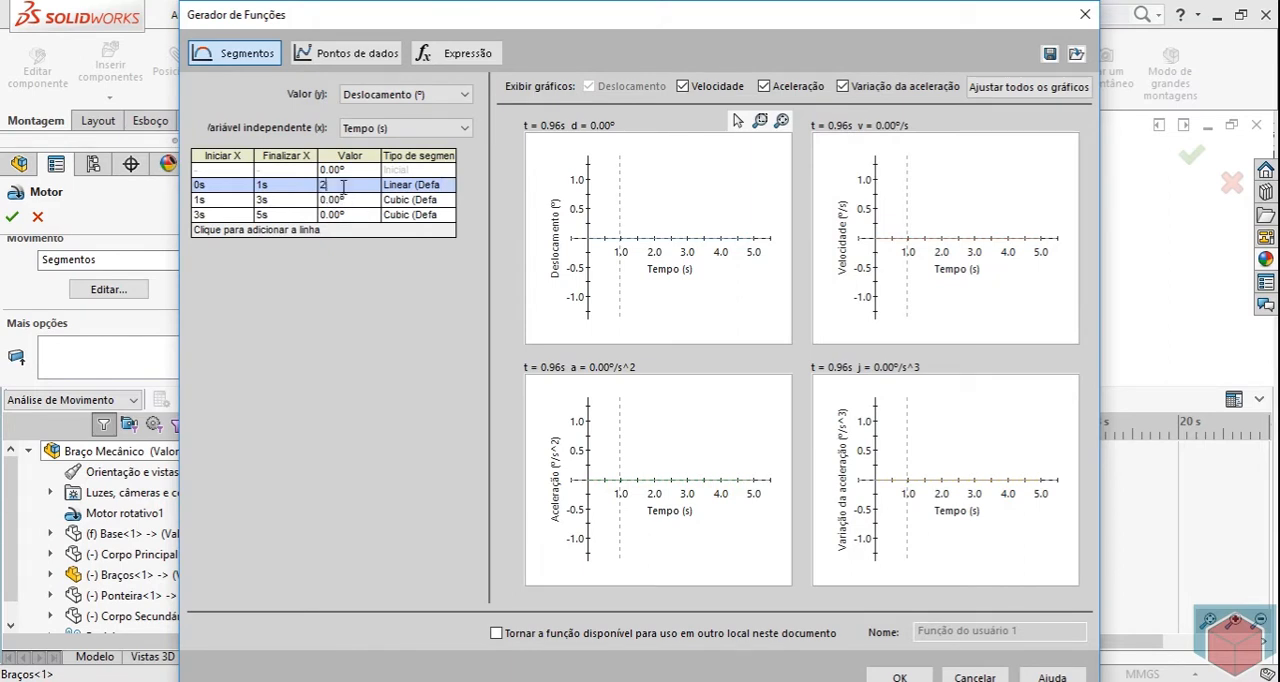
type("20")
key("Return")
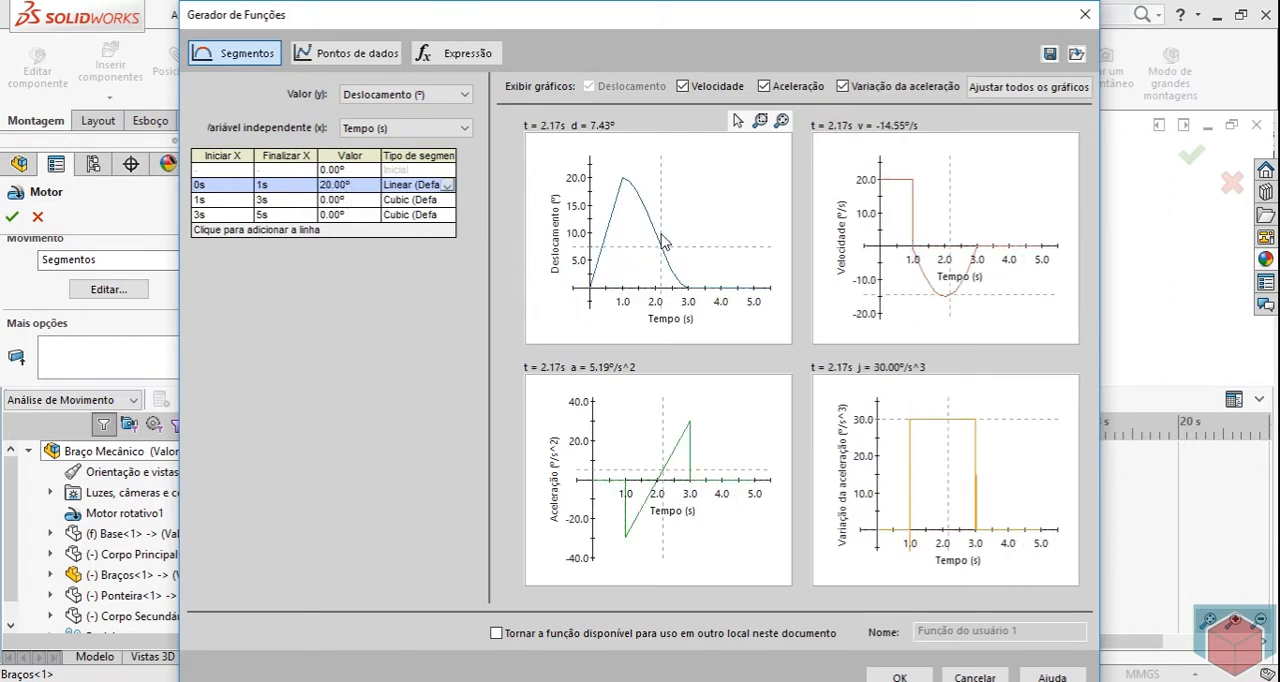
double_click(357, 199)
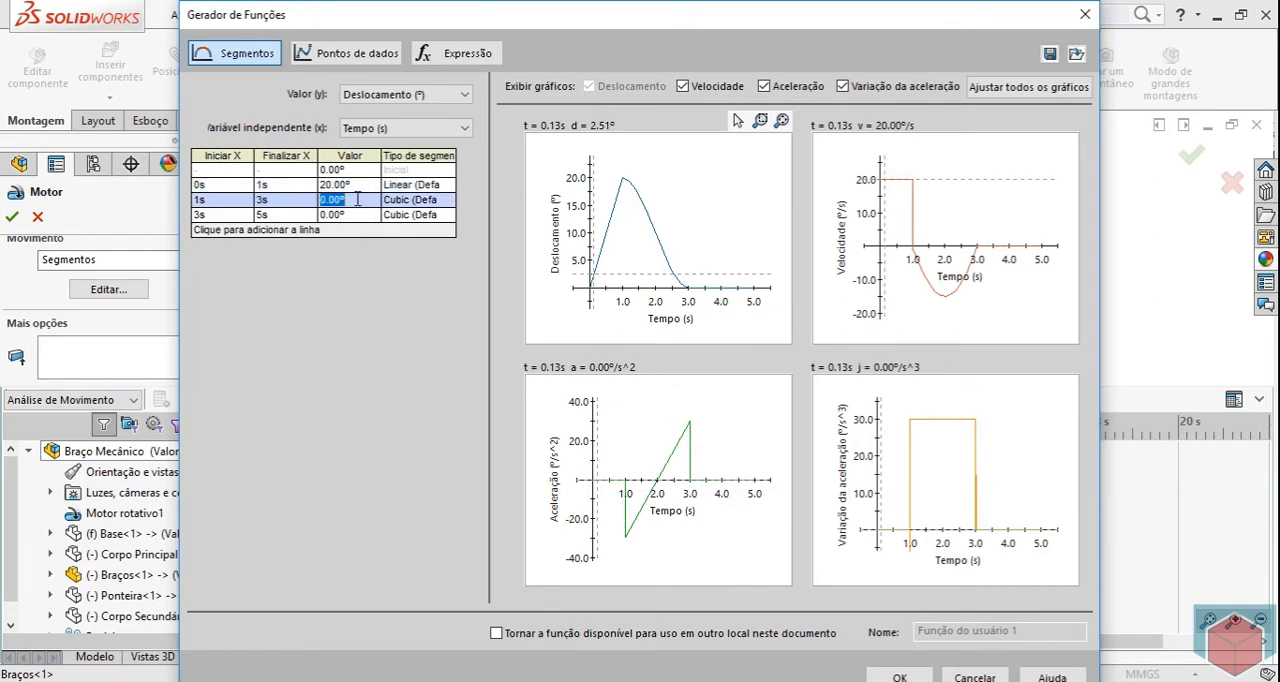
type("-10")
double_click(357, 214)
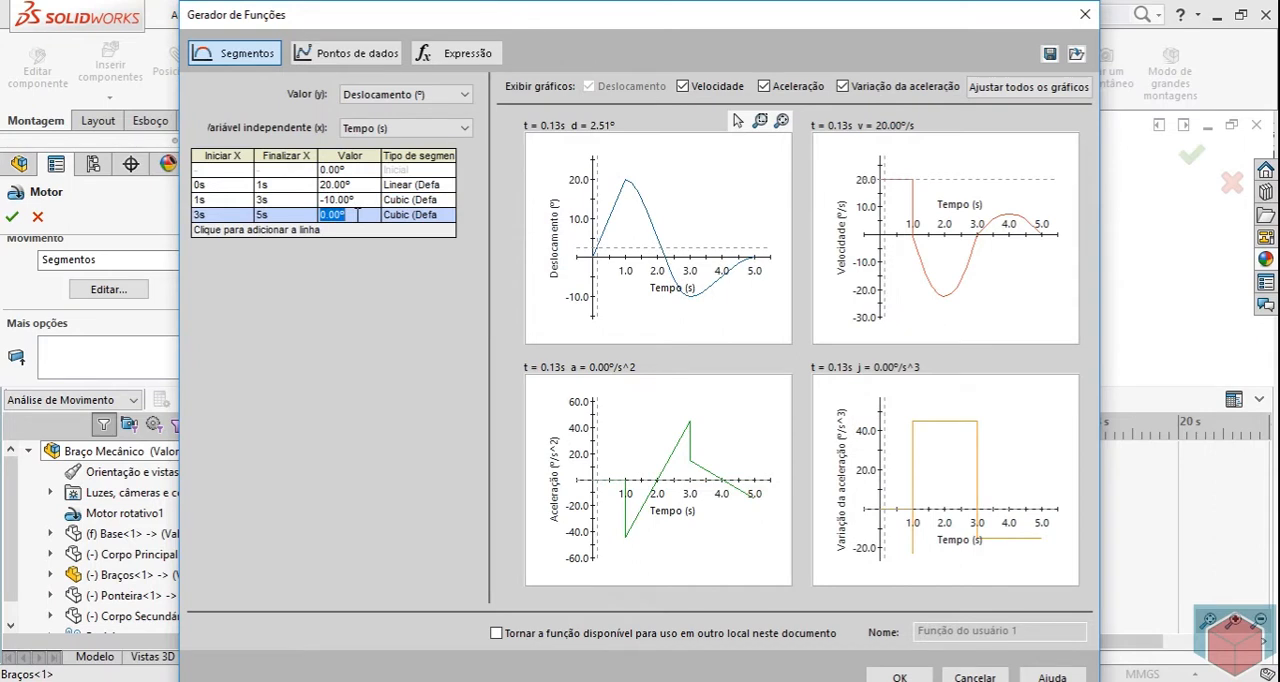
type("30")
key("Tab")
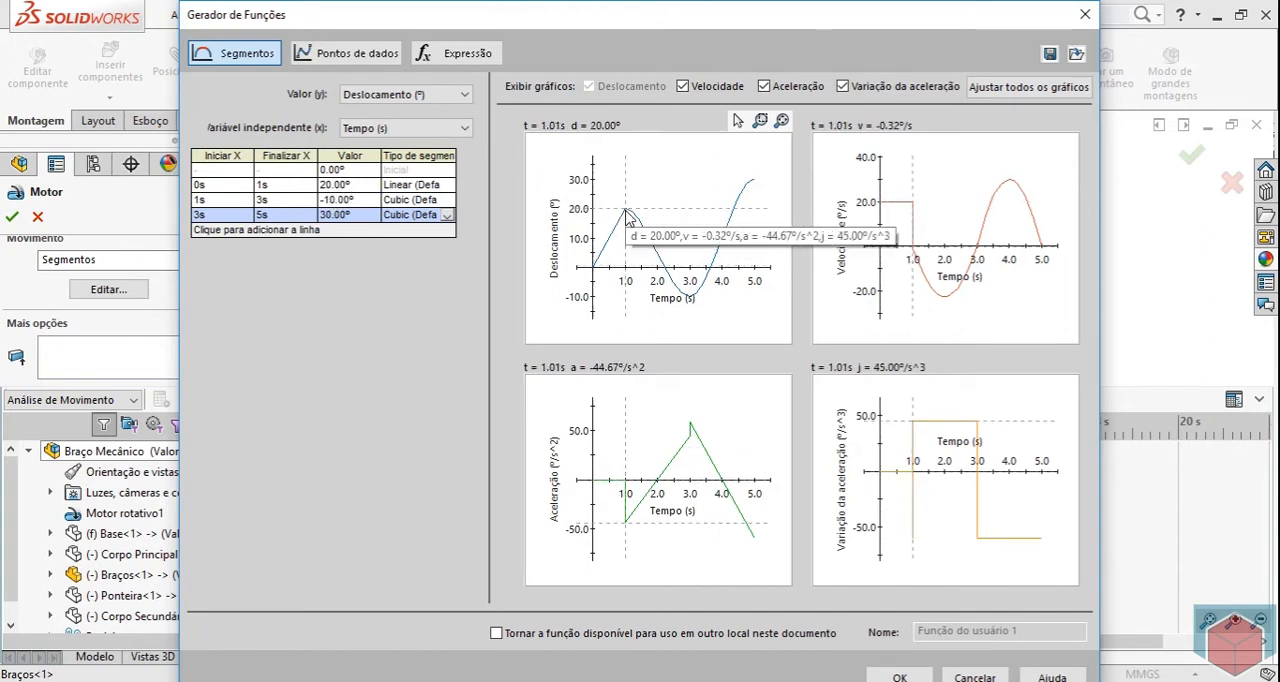
Set the segment type of the 0–1 s segment to Cubic (Default).
mouse_move(690, 302)
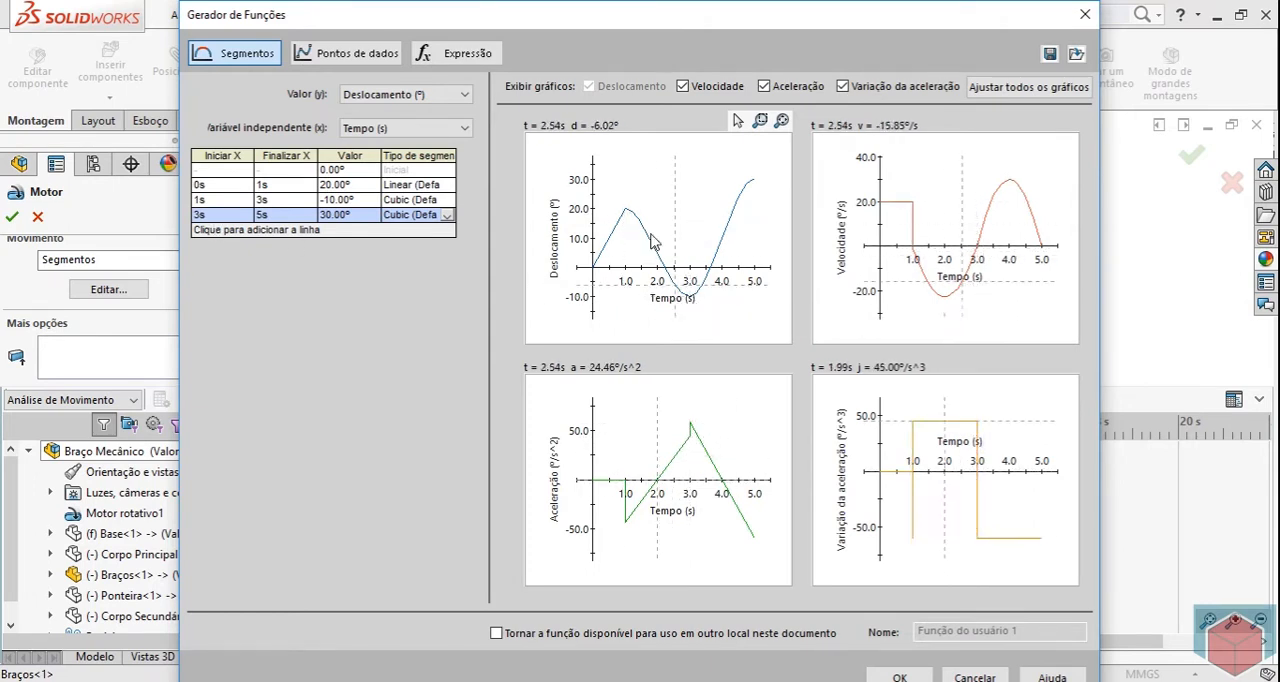
mouse_move(630, 219)
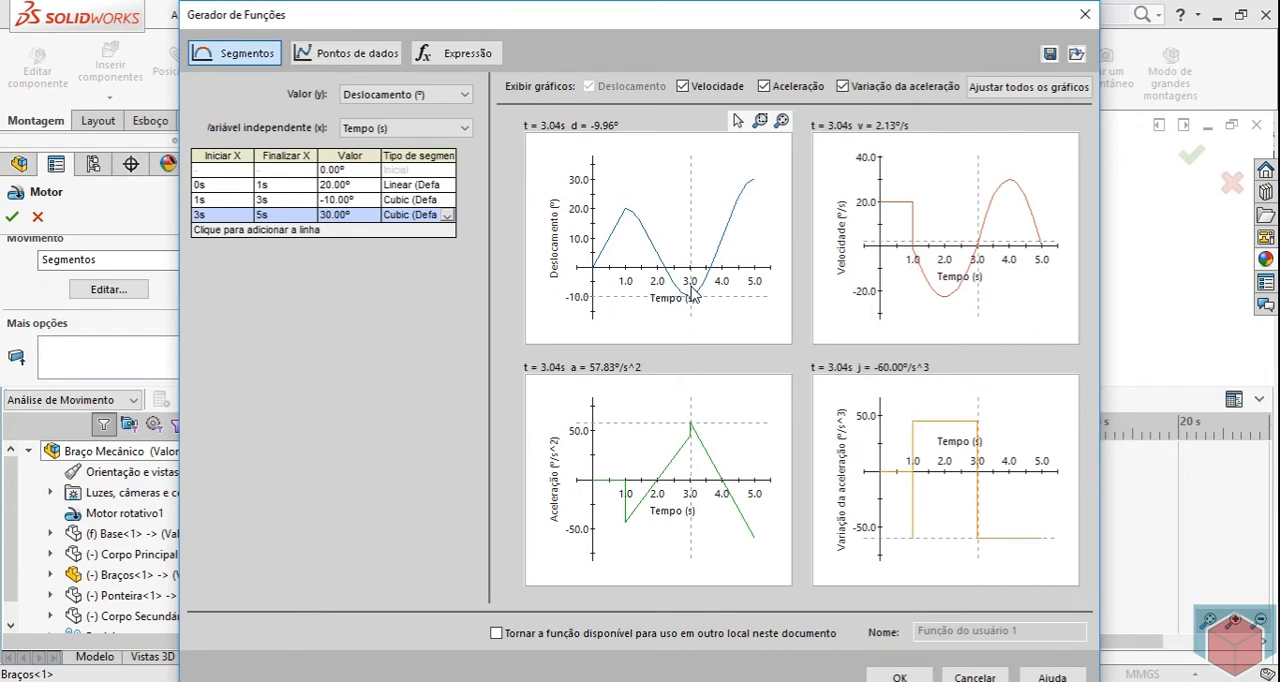
left_click(444, 188)
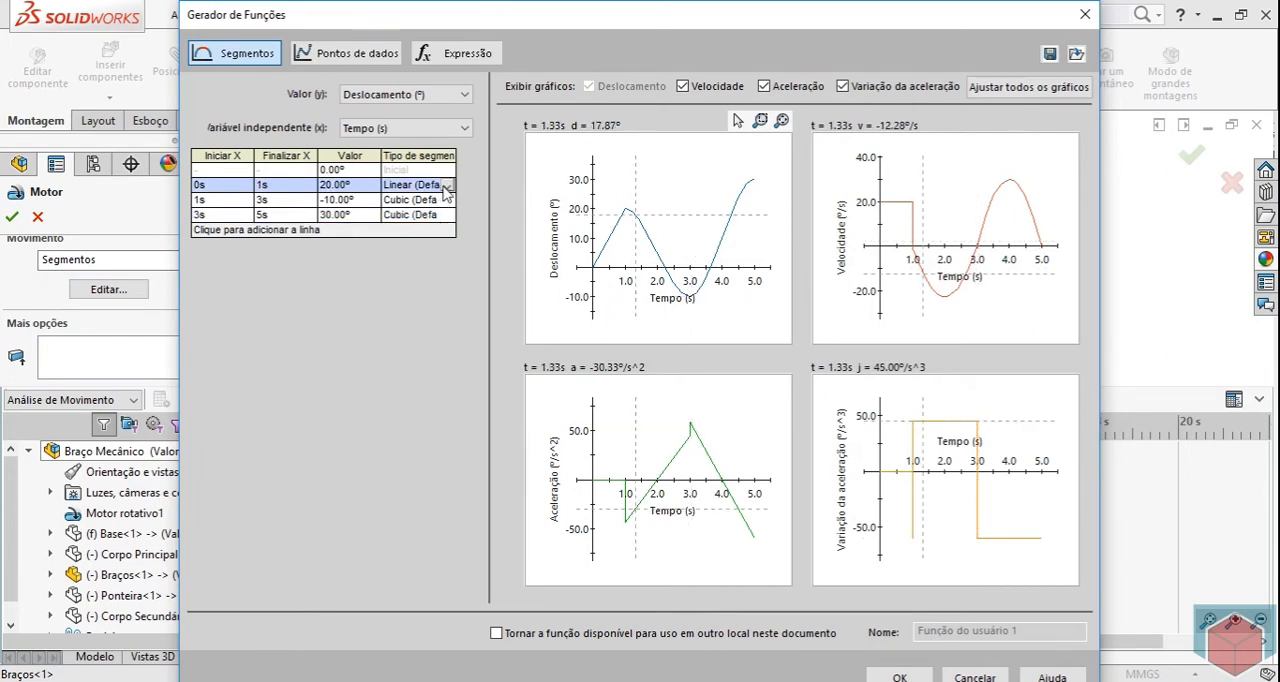
left_click(449, 186)
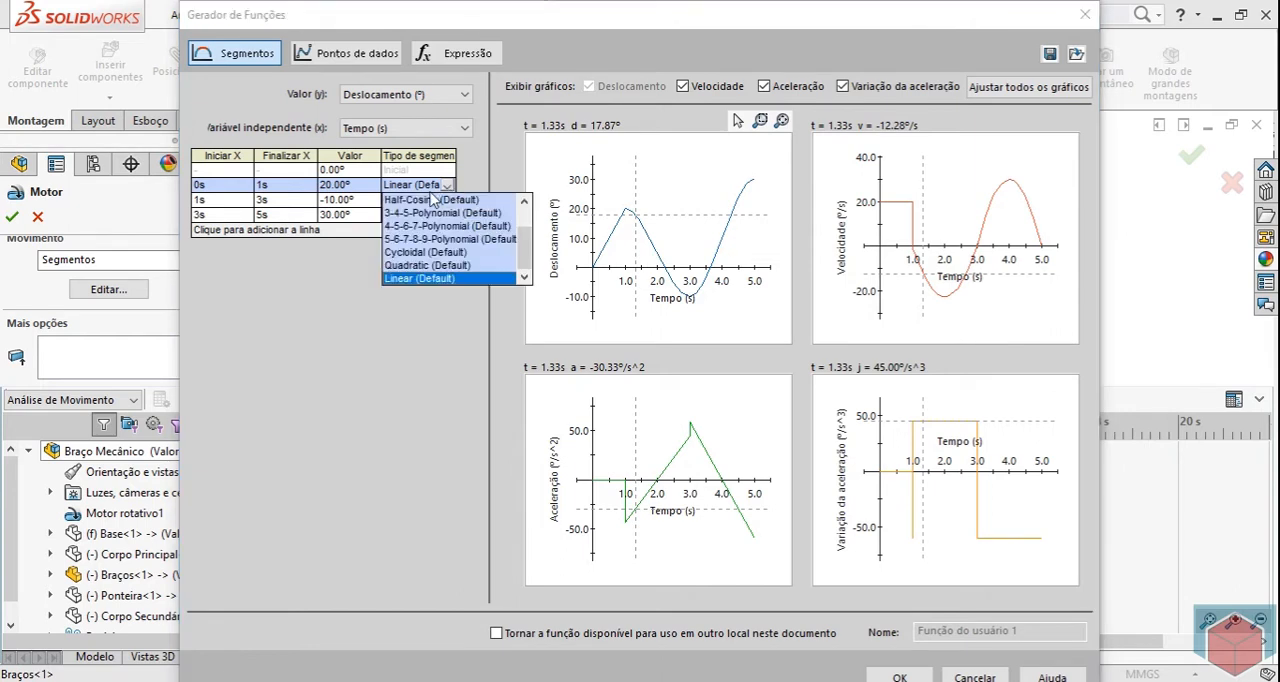
left_click_drag(527, 256, 528, 234)
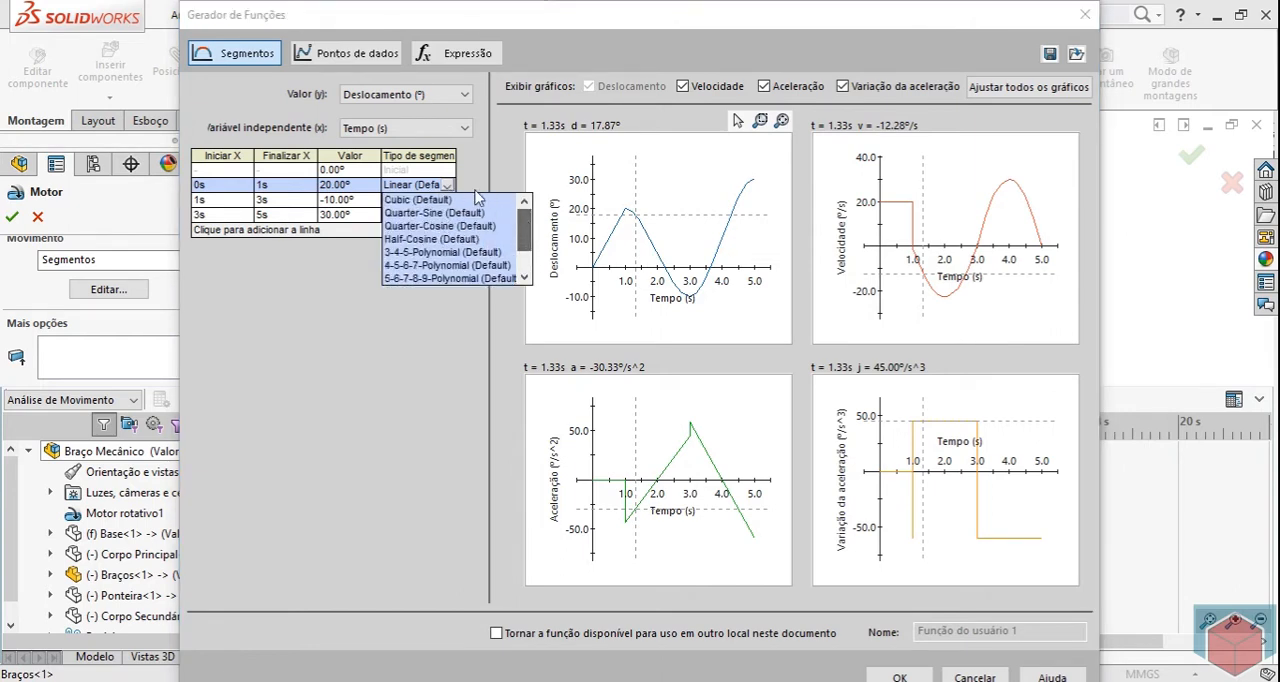
left_click(444, 201)
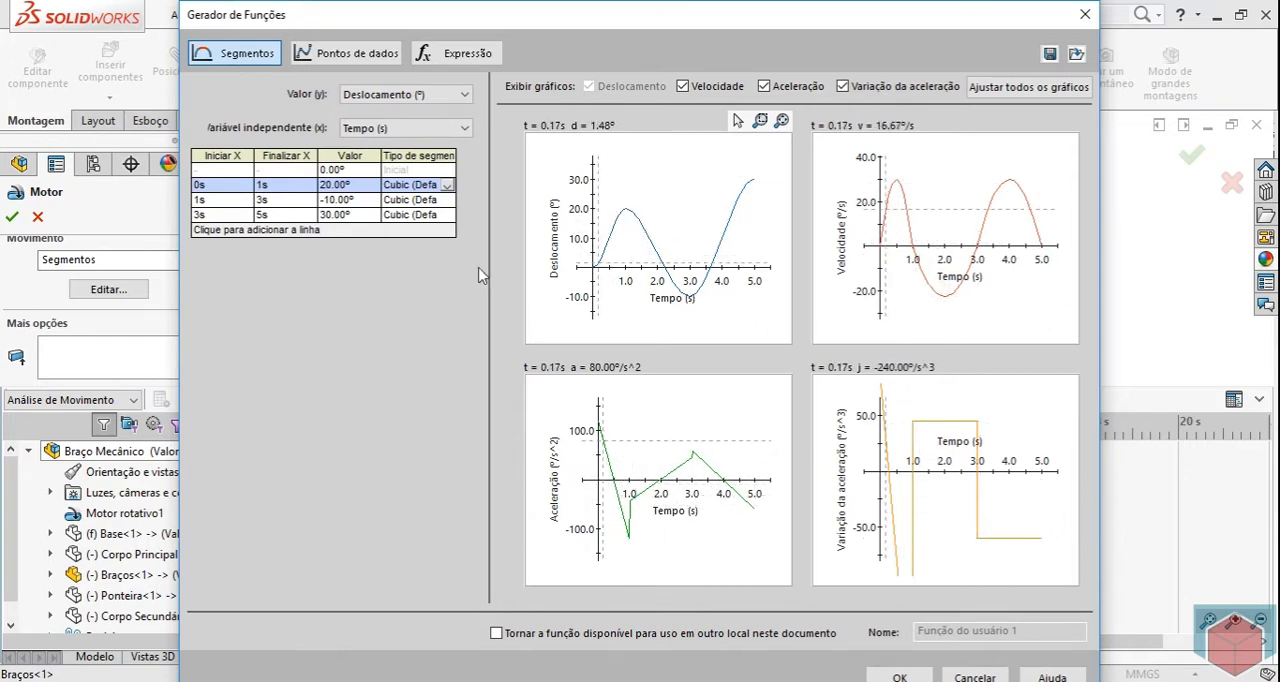
left_click(447, 185)
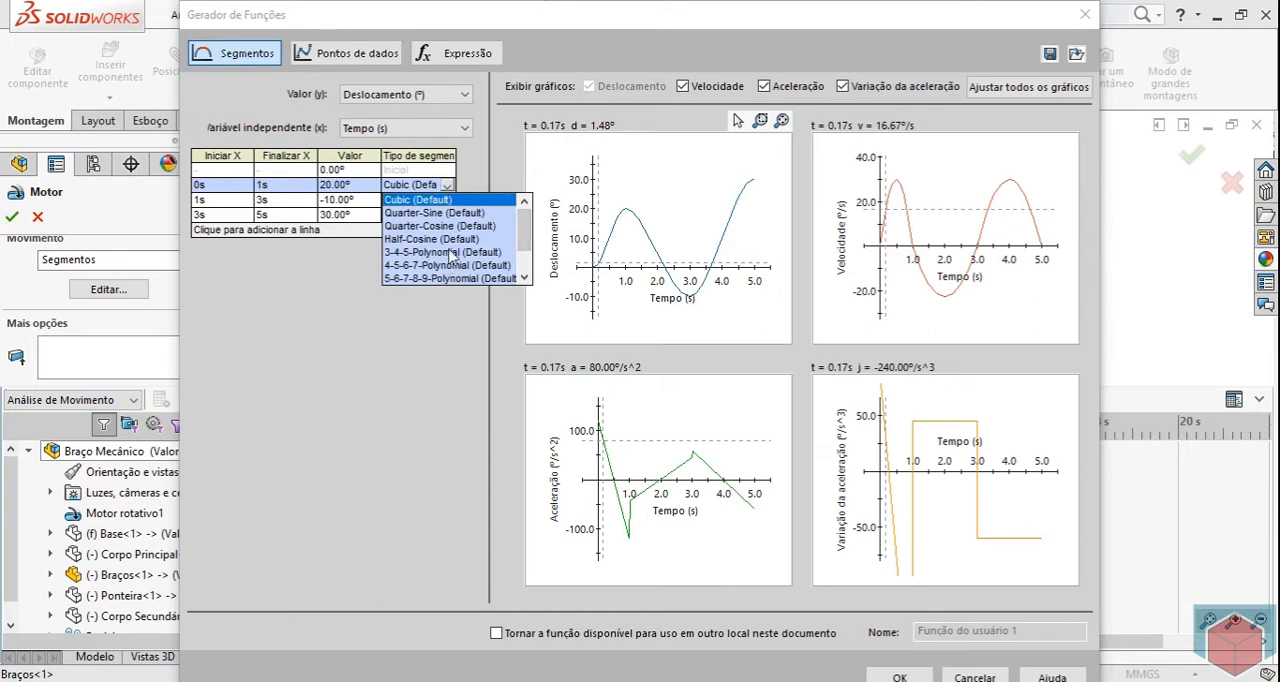
mouse_move(526, 231)
left_mouse_down()
mouse_move(526, 260)
mouse_move(532, 216)
mouse_move(526, 265)
mouse_move(527, 220)
left_mouse_up()
left_click(420, 352)
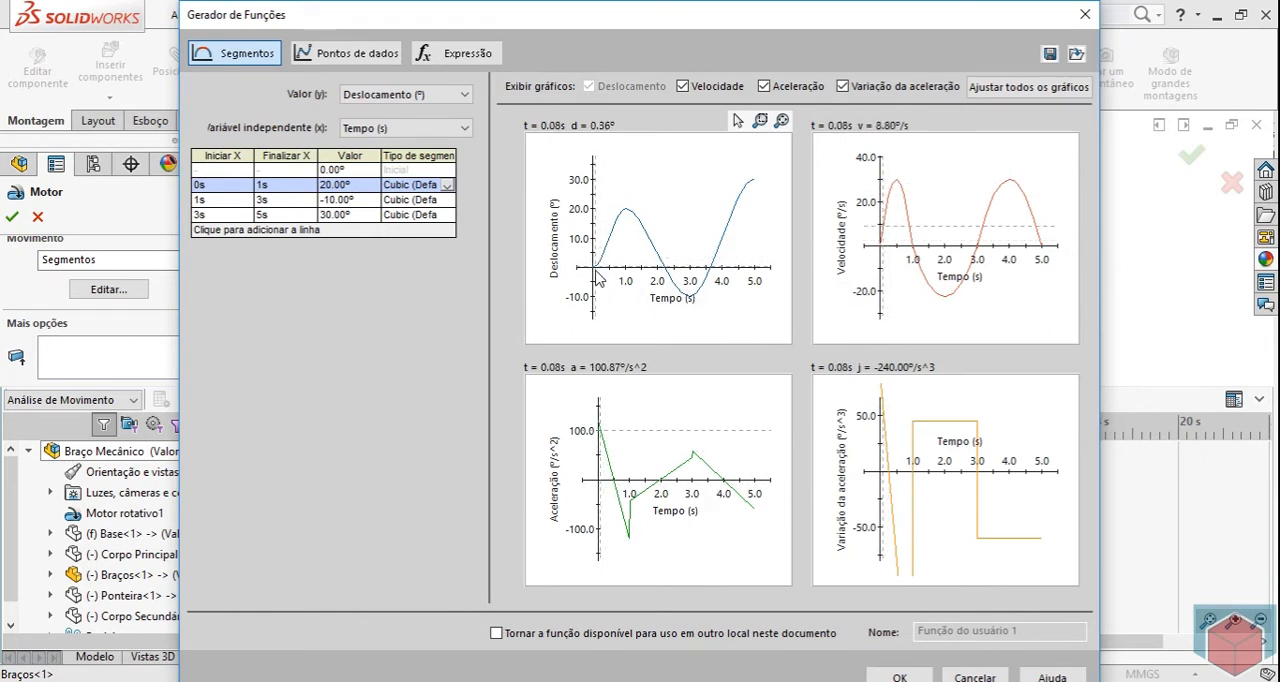
Check the displacement graph, then accept the segment function and the rotary motor on Braços.
mouse_move(595, 272)
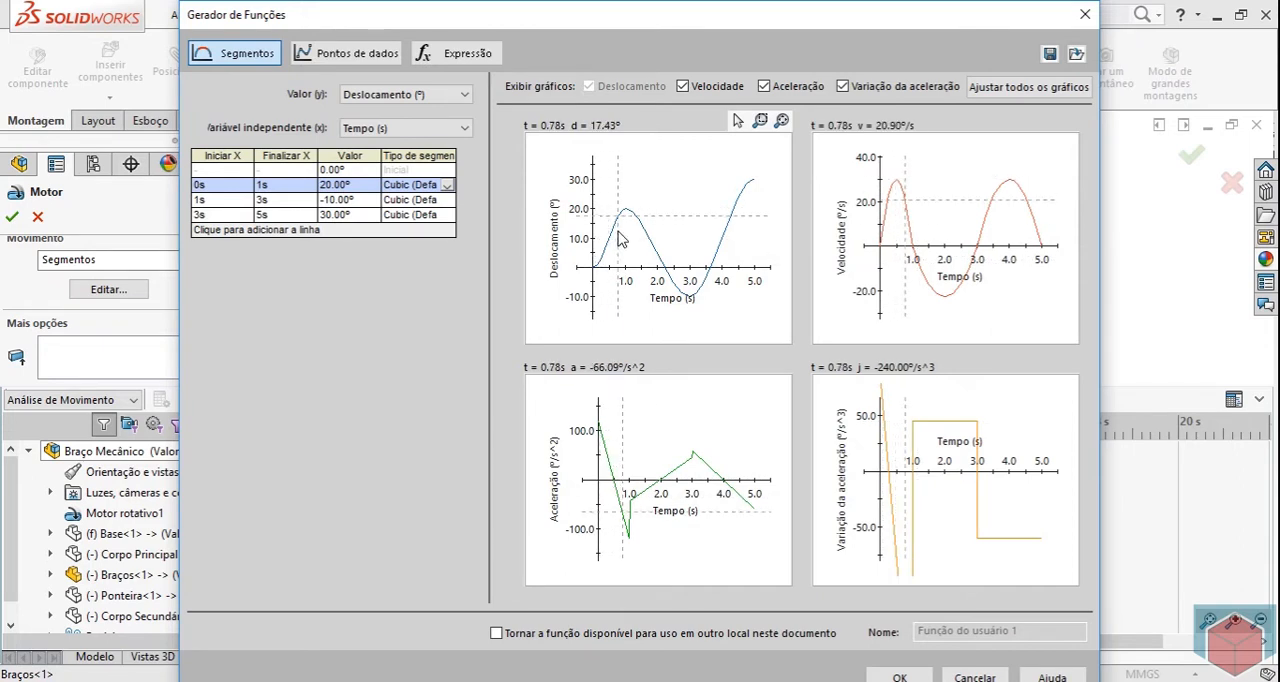
mouse_move(622, 225)
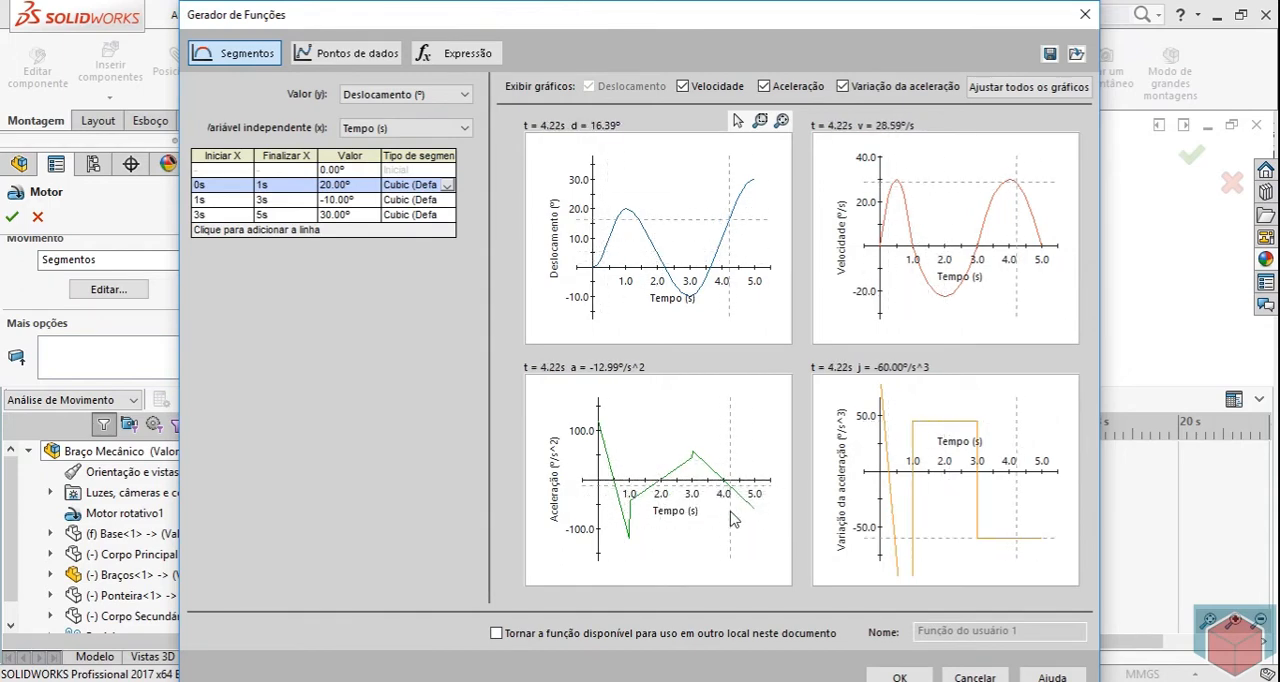
left_click(899, 677)
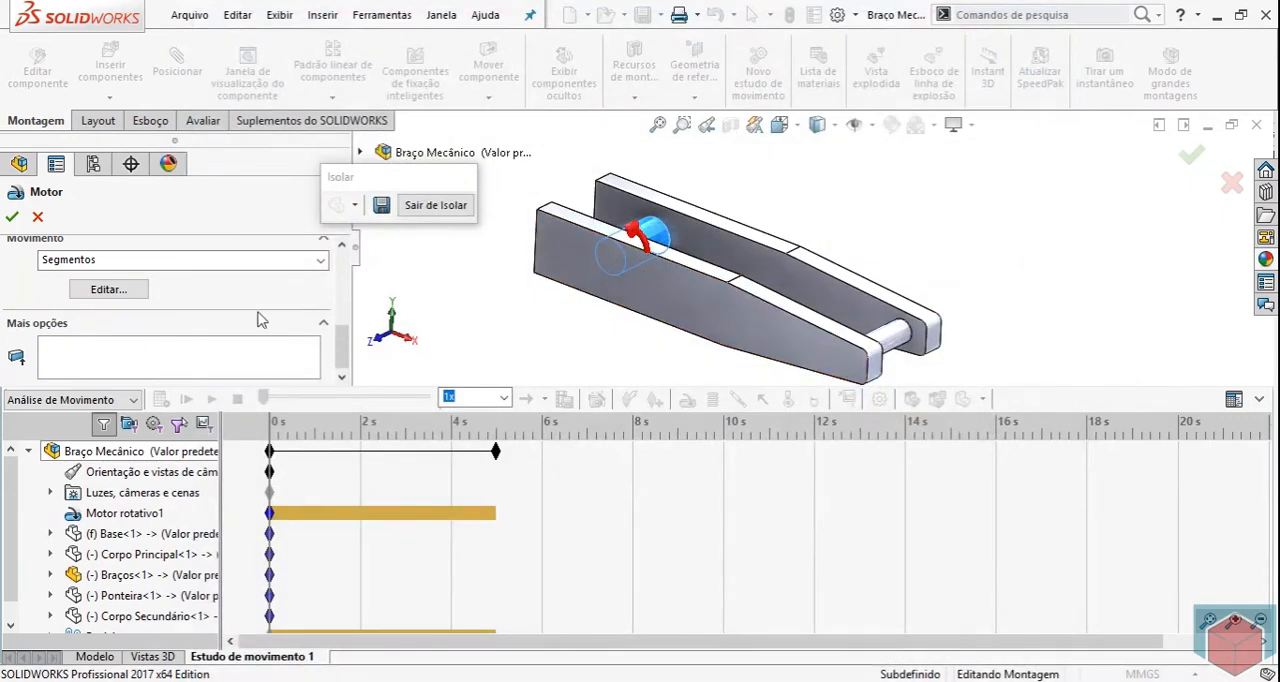
left_click(12, 216)
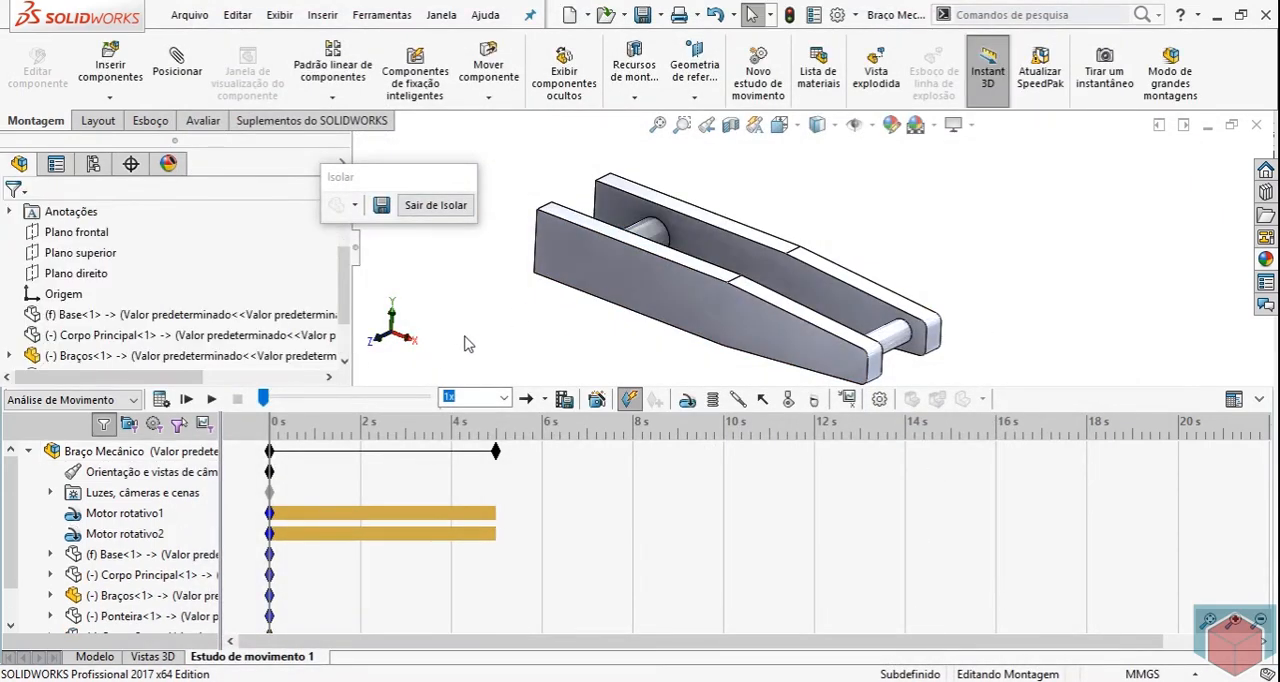
left_click(126, 533)
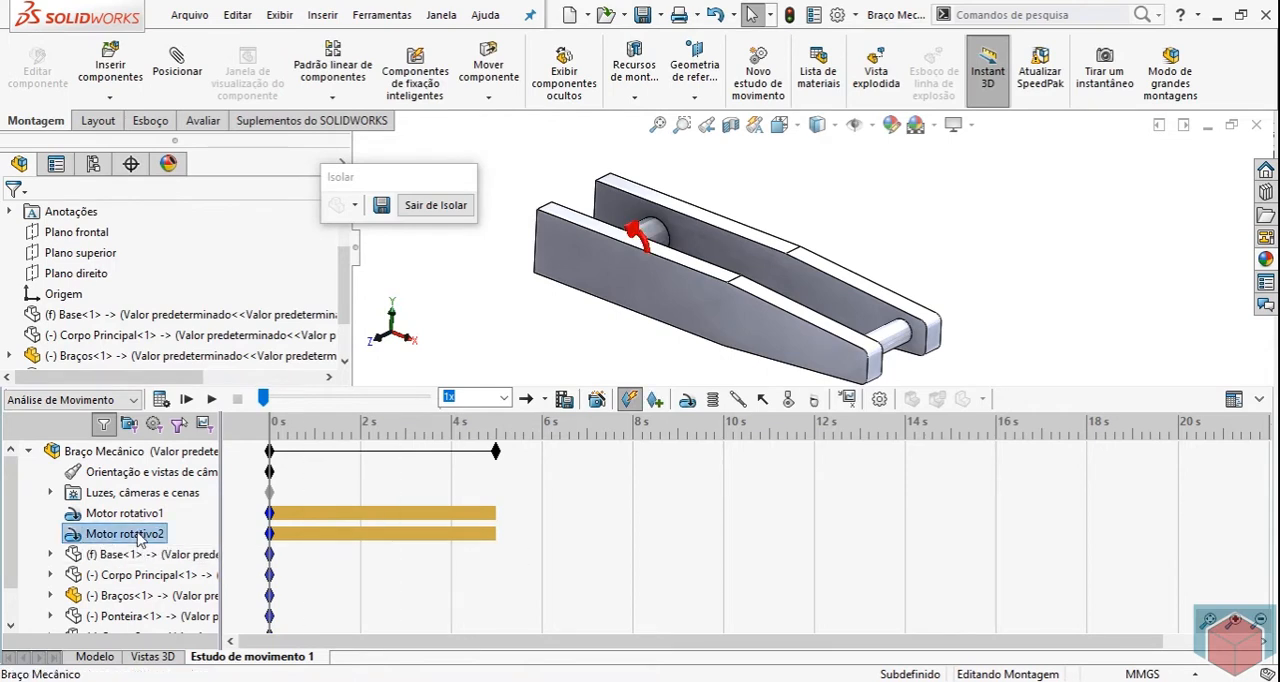
Exit the isolation of Braços and isolate the Corpo Secundário component.
left_click(450, 206)
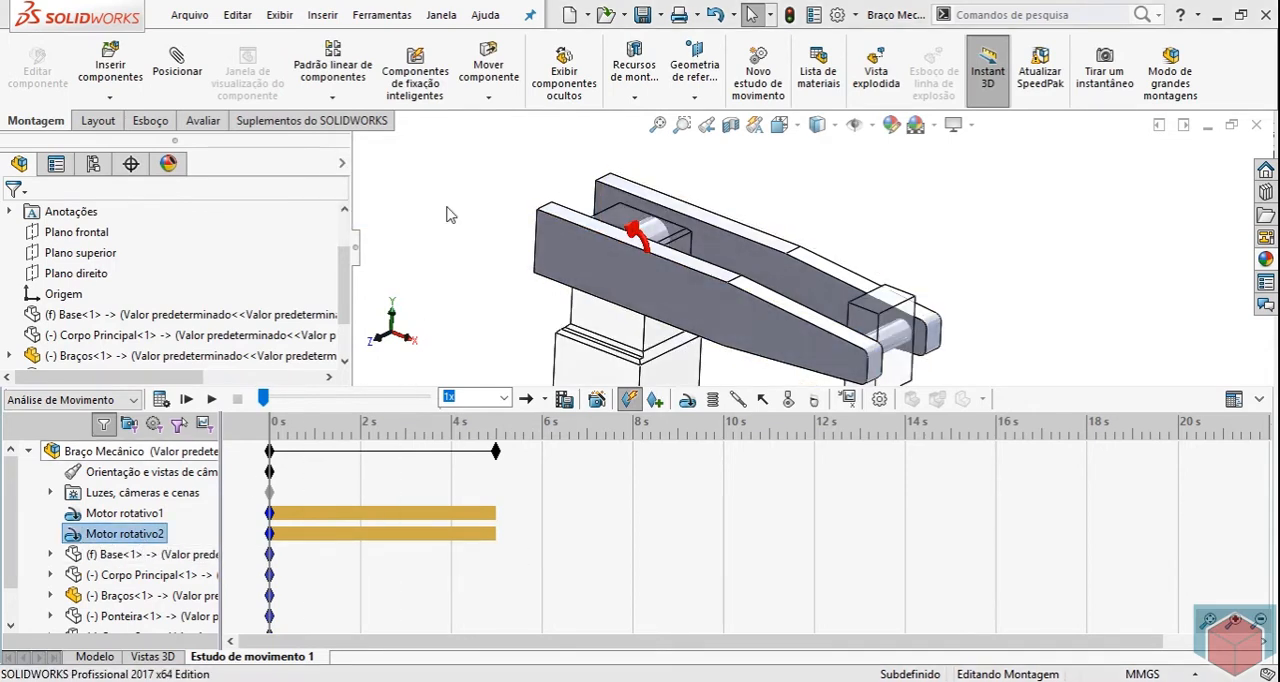
scroll(965, 262, "down", 3)
scroll(820, 271, "up", 6)
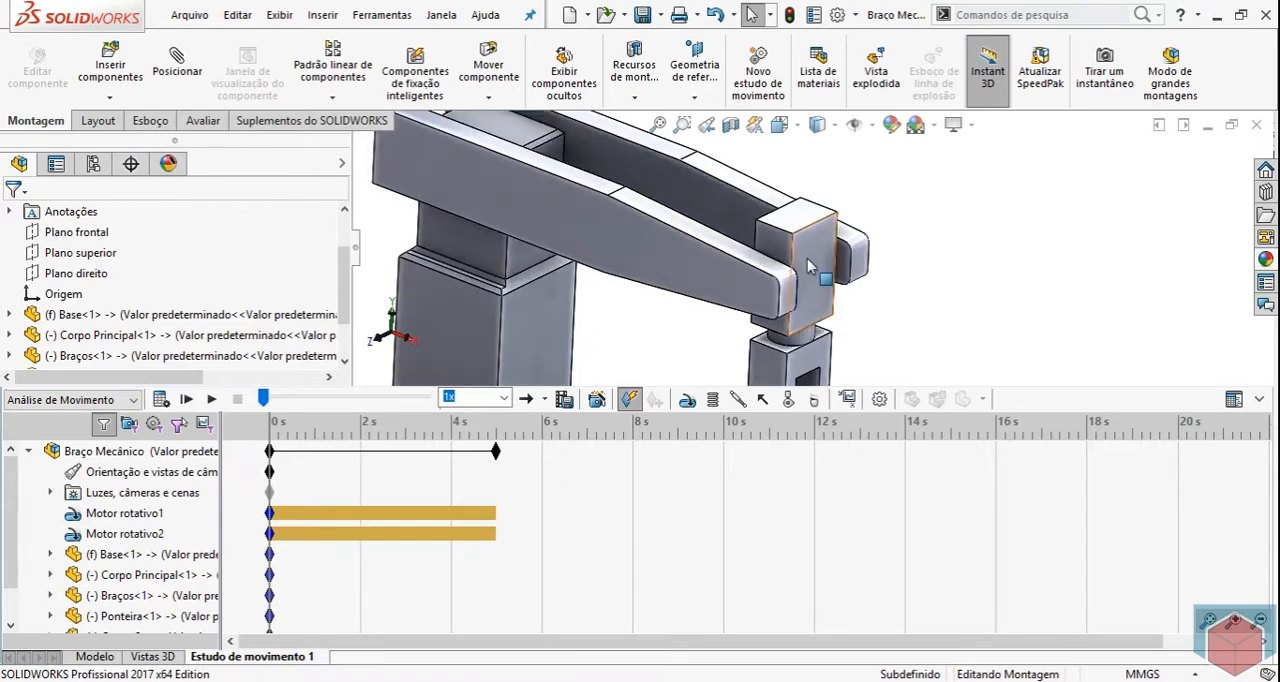
right_click(812, 265)
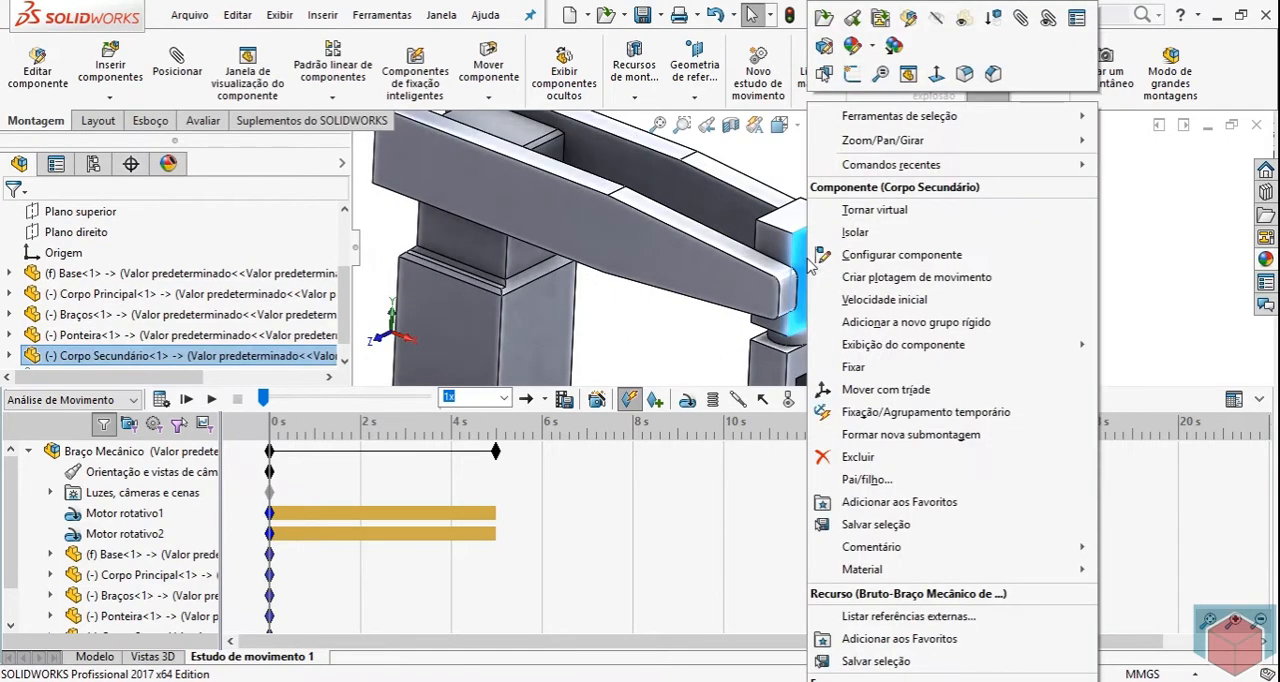
left_click(858, 233)
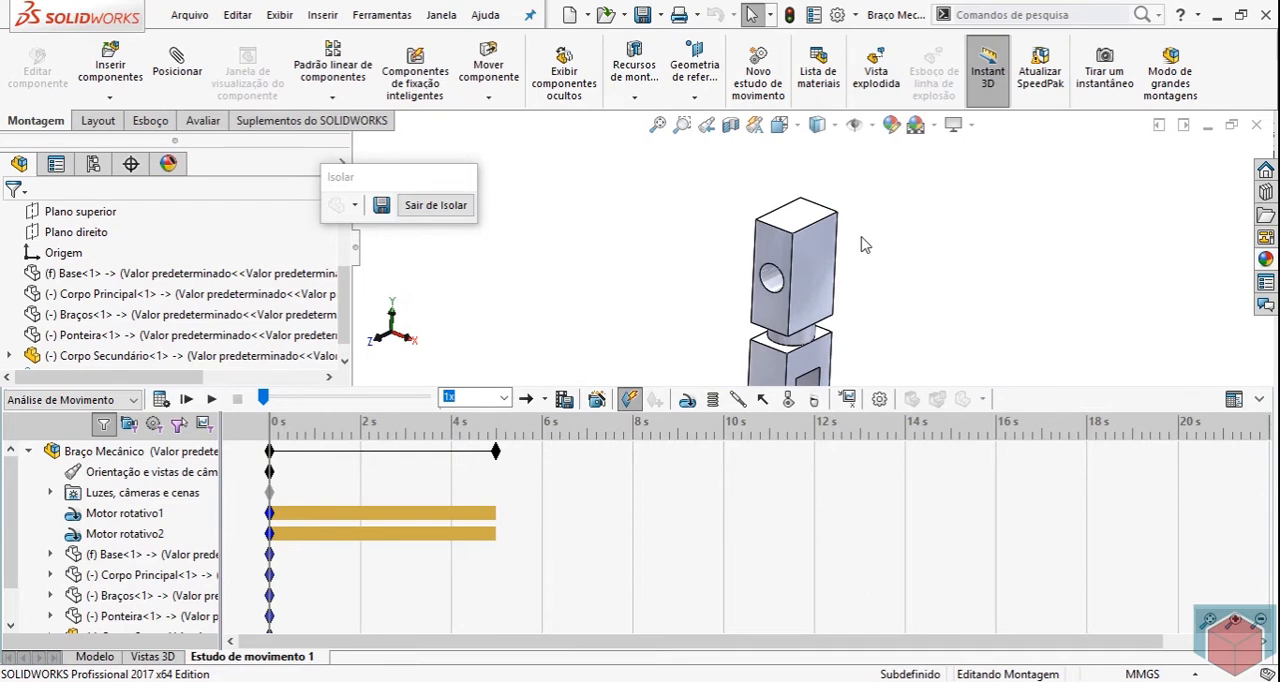
Start a rotary motor on the cylindrical hole face of Corpo Secundário.
left_click(771, 278)
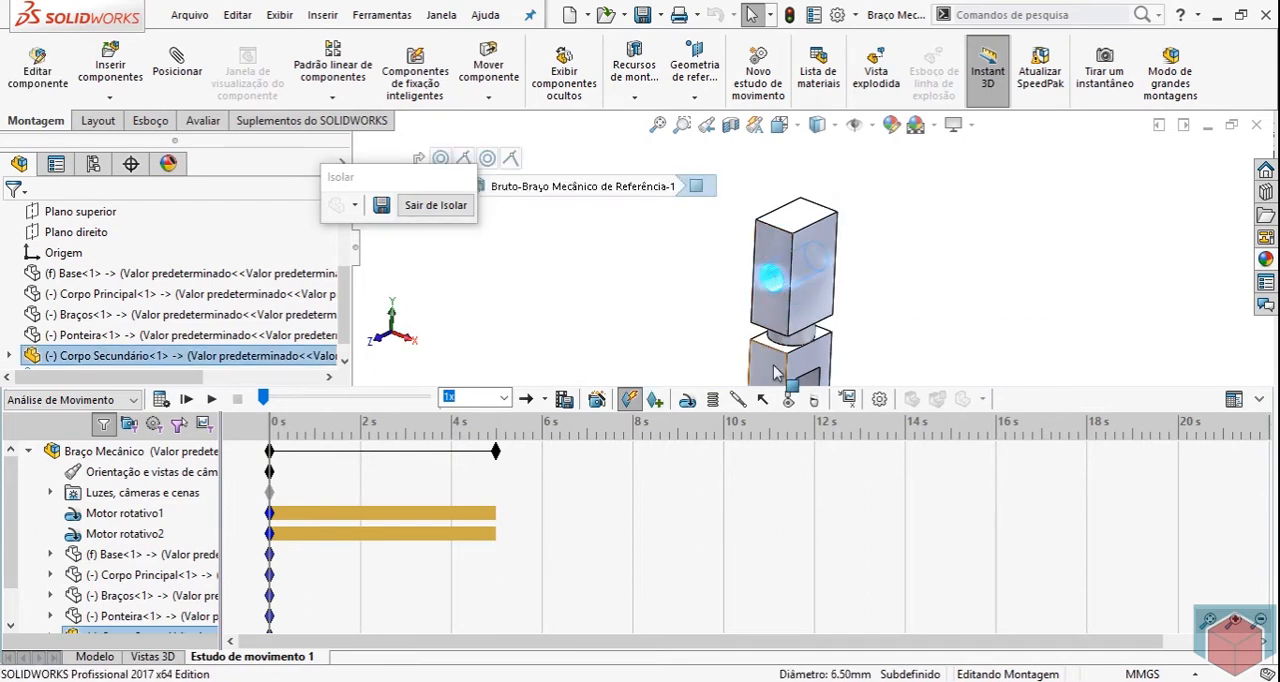
left_click(629, 399)
left_click(38, 218)
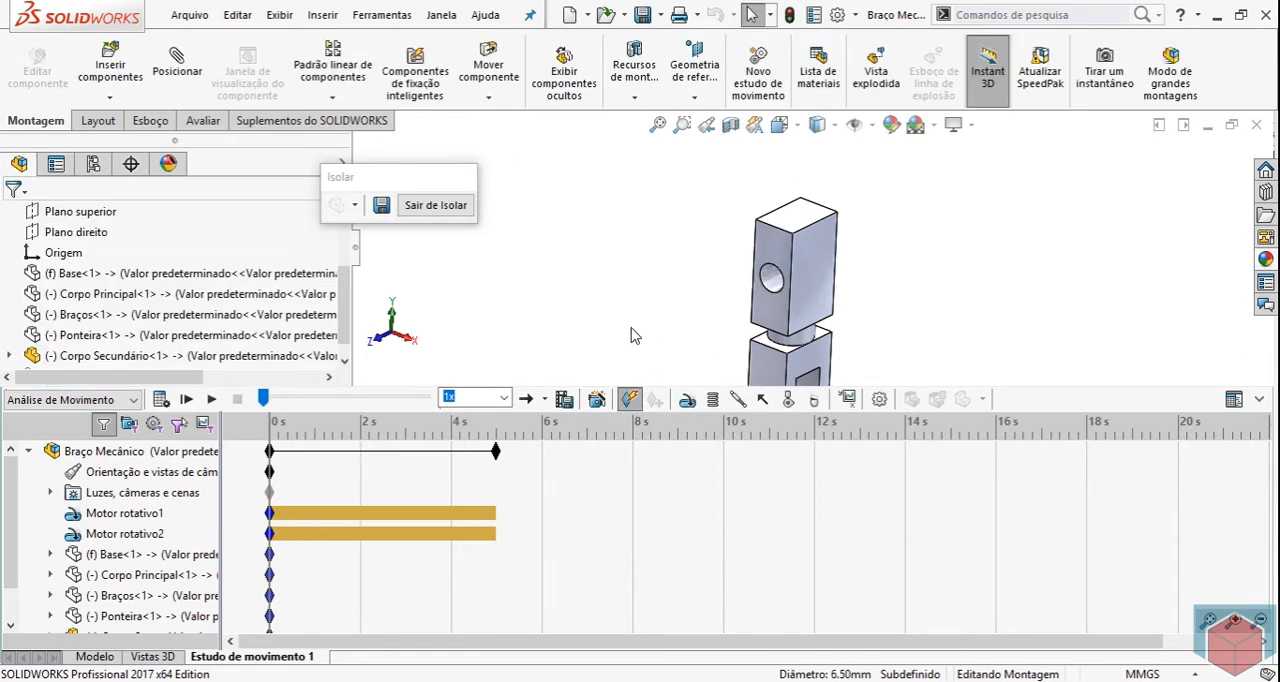
left_click(688, 402)
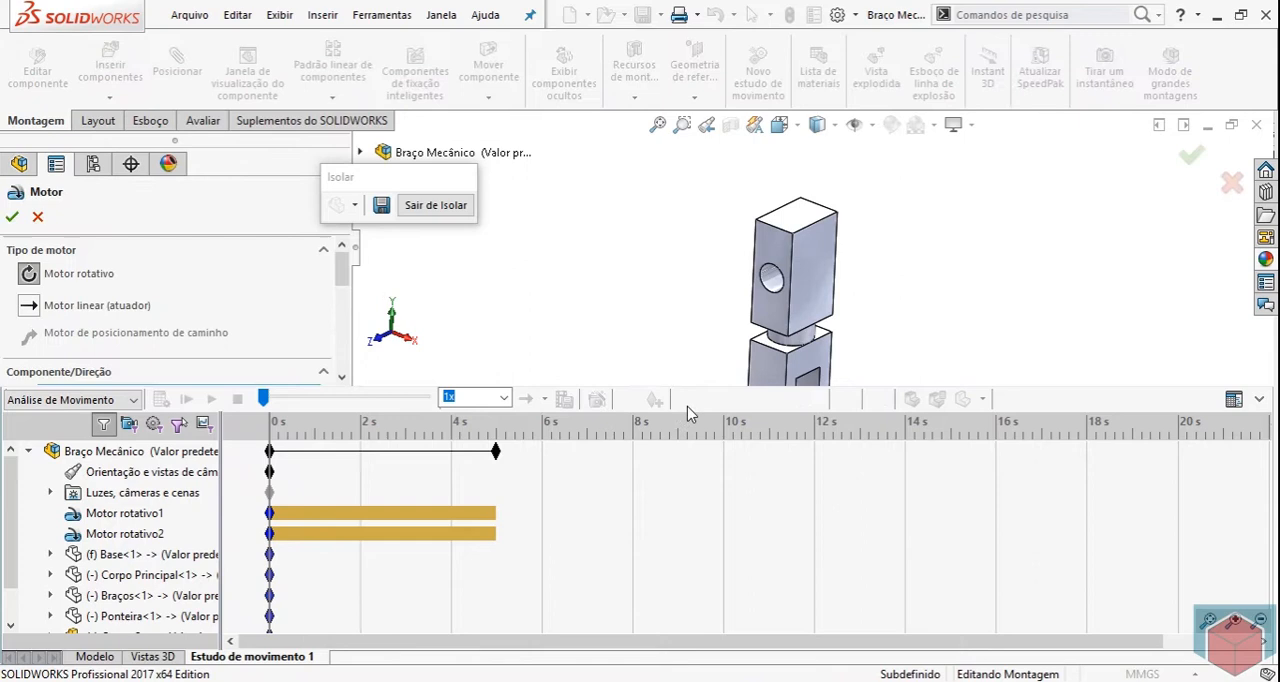
left_click(772, 280)
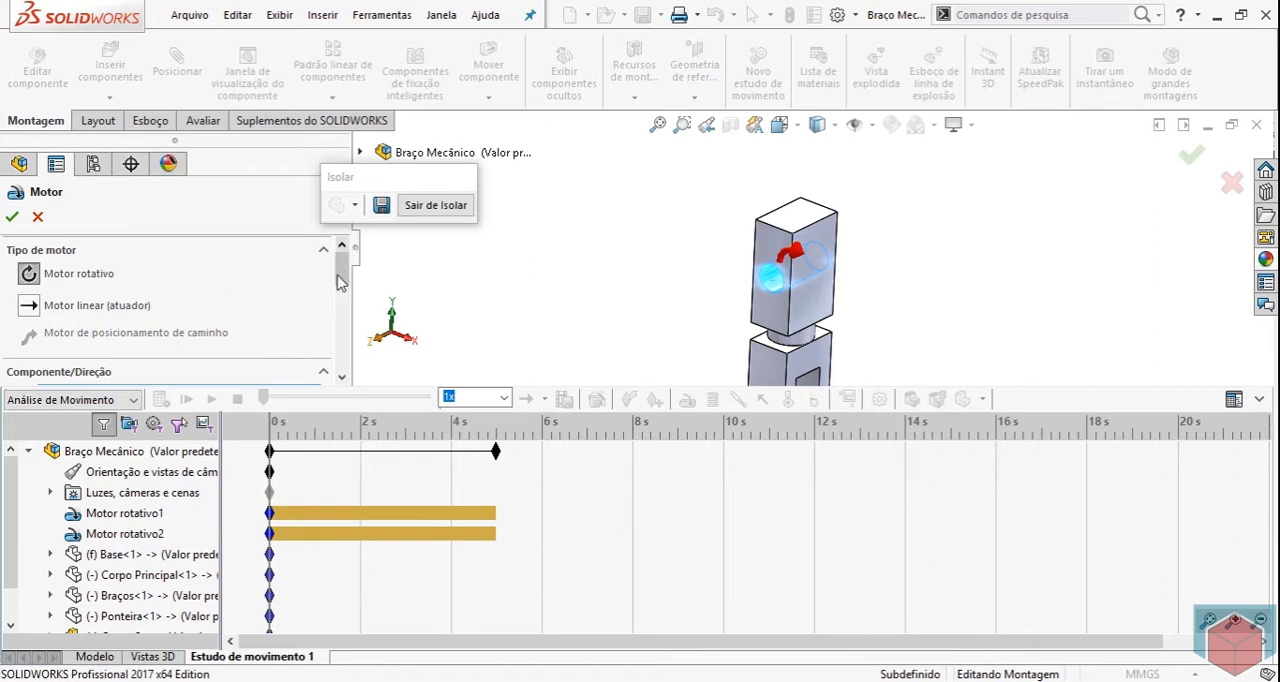
Set the motor's movement to Oscilante with a 70° displacement and a 2 Hz frequency.
scroll(342, 298, "down", 2)
scroll(342, 302, "down", 3)
left_click(322, 310)
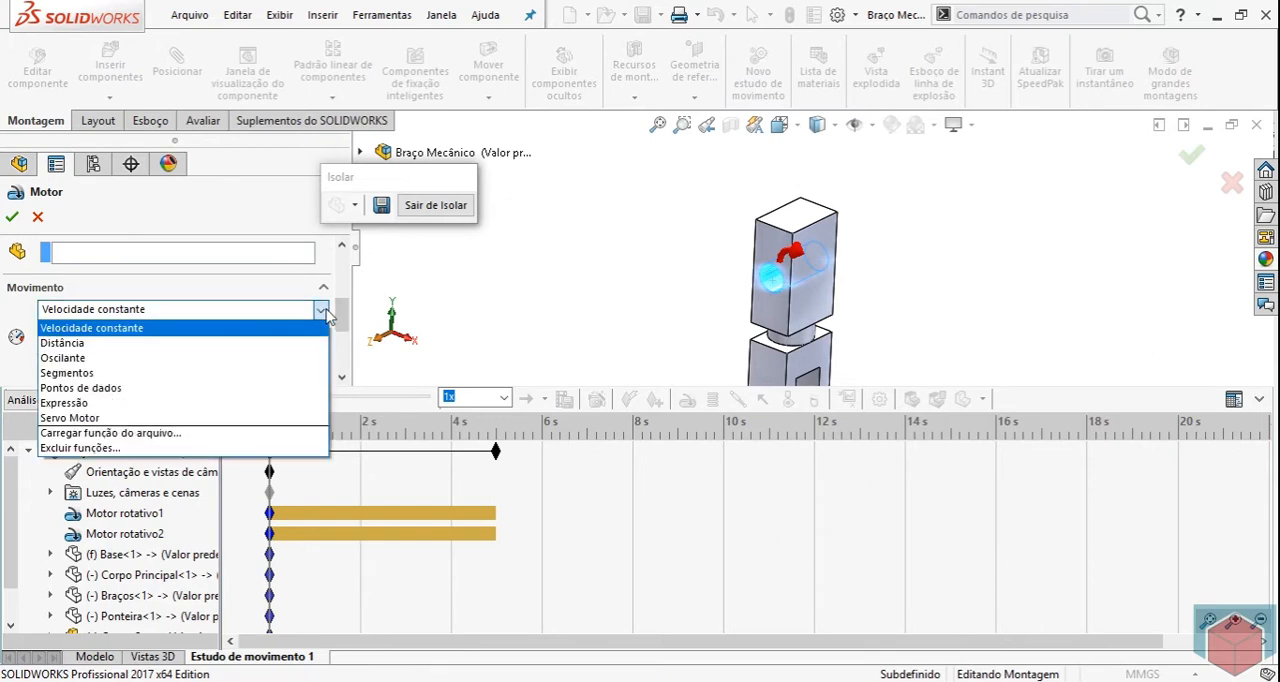
left_click(62, 357)
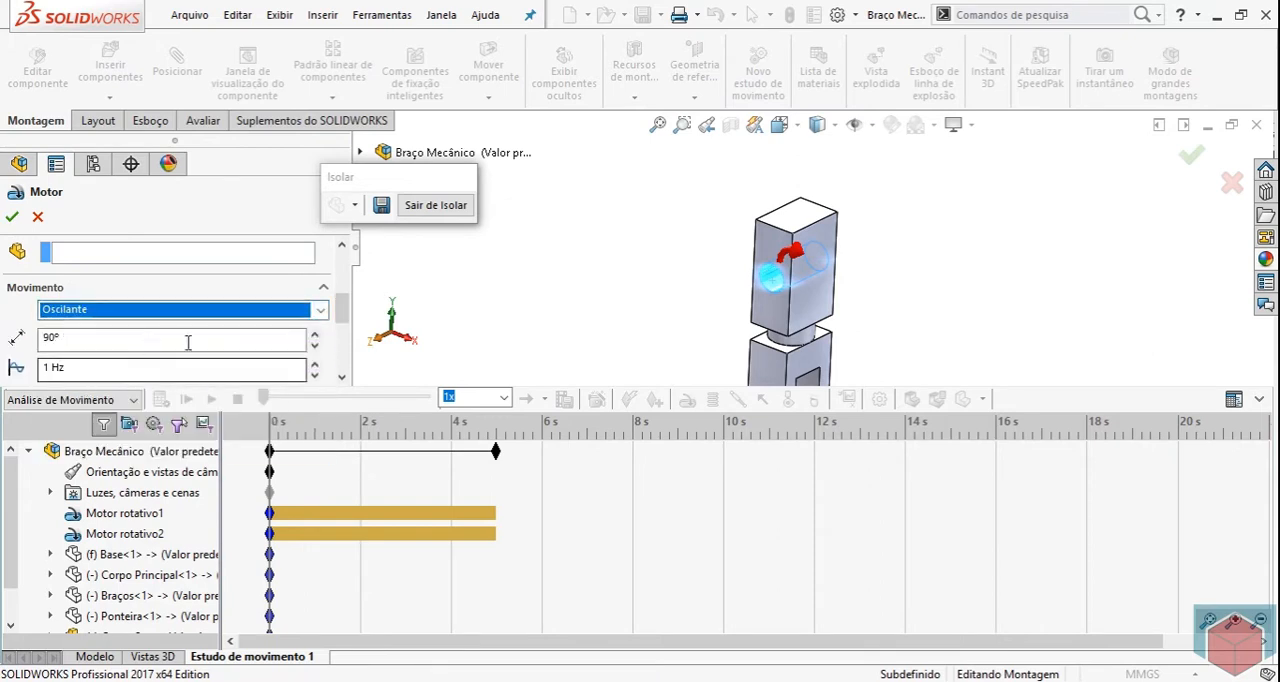
left_click(256, 342)
double_click(256, 342)
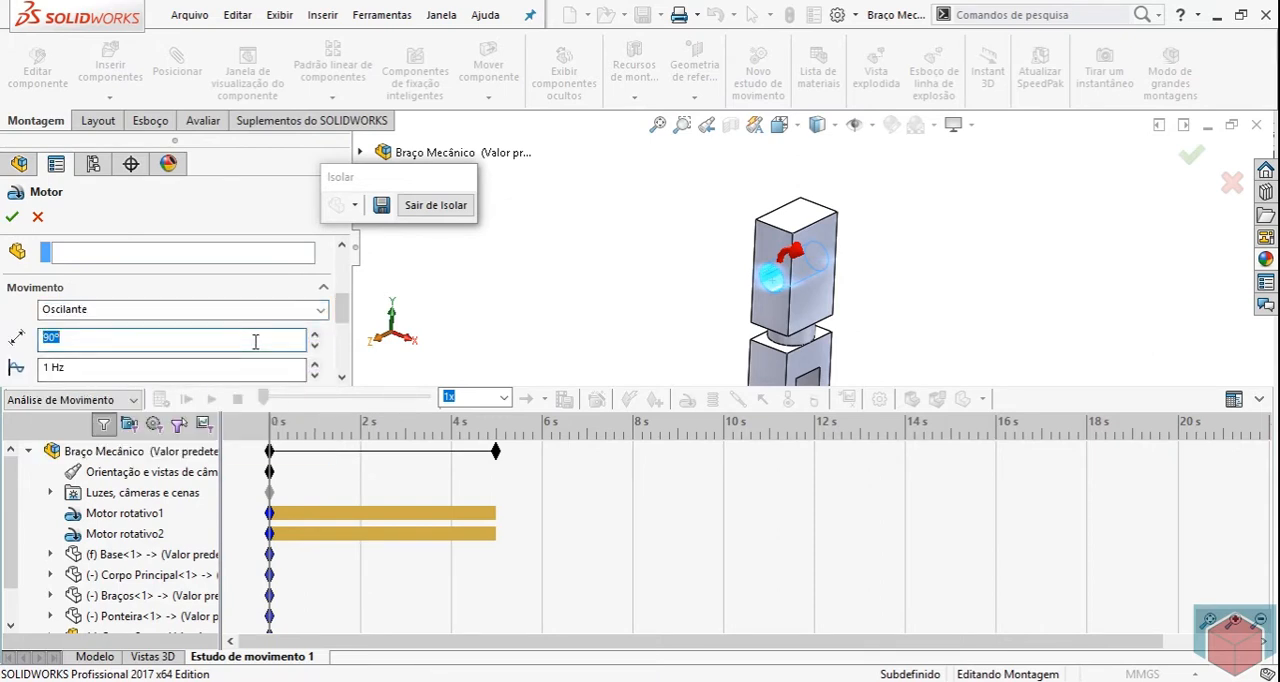
type("70")
double_click(123, 376)
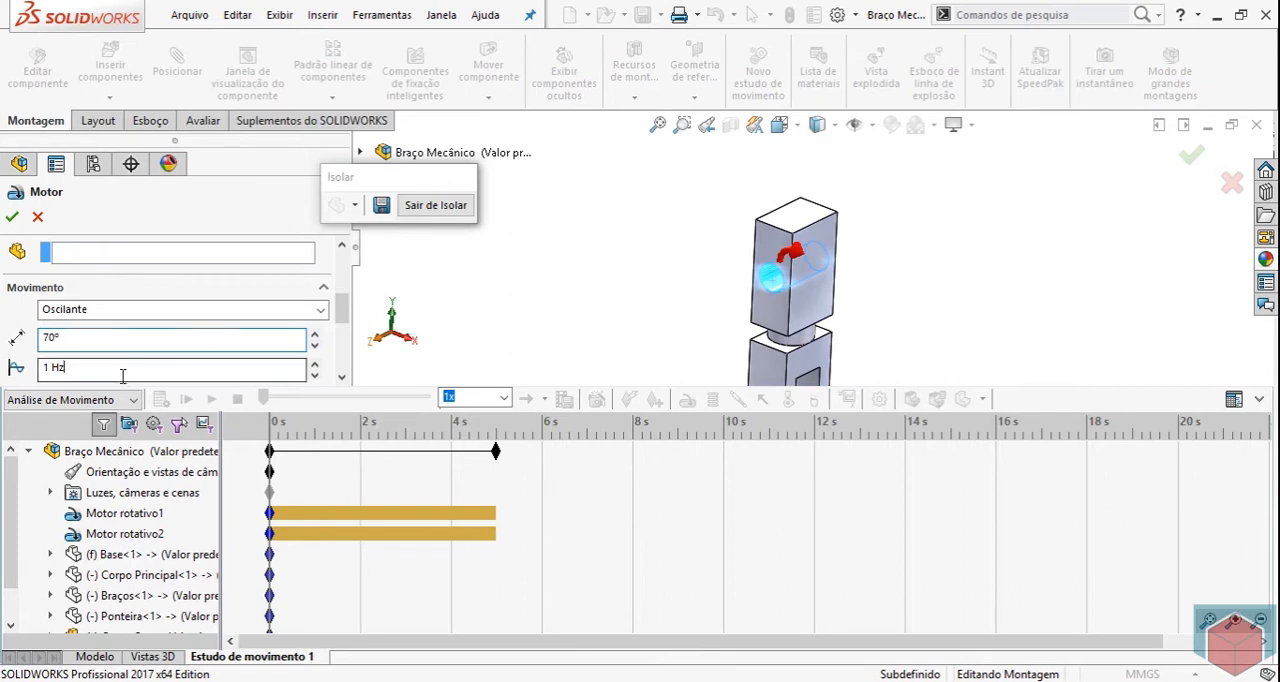
left_click_drag(123, 376, 30, 372)
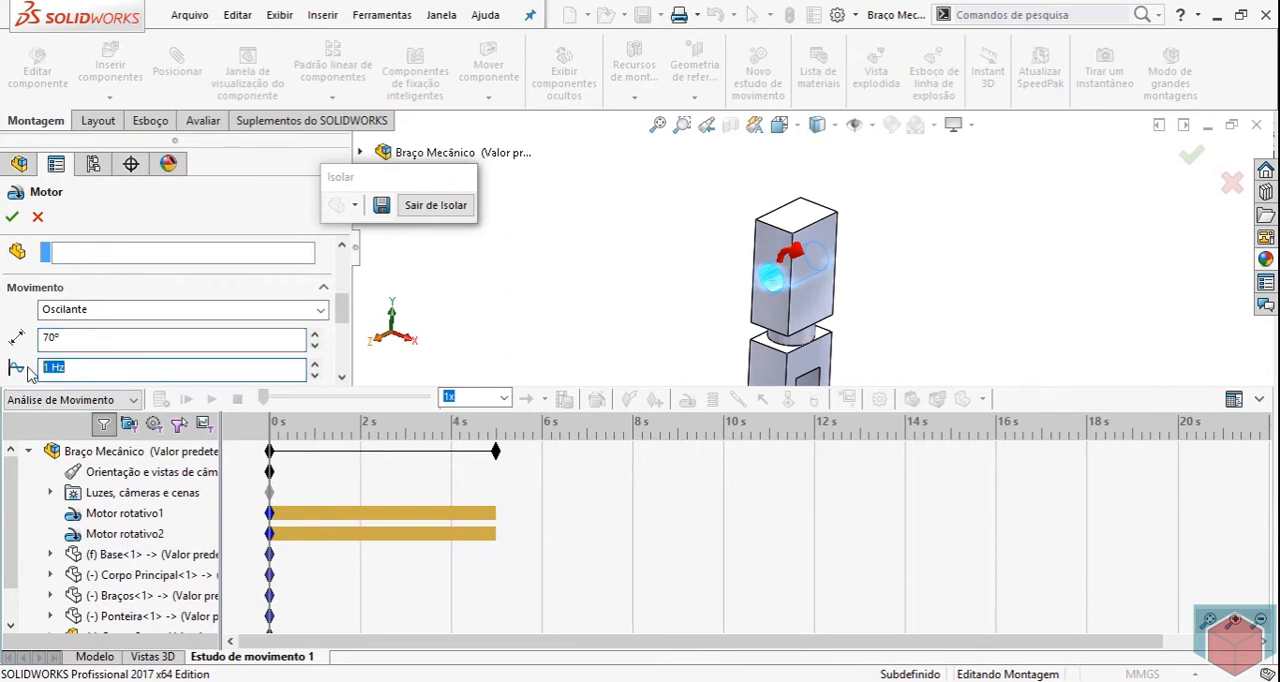
type("2")
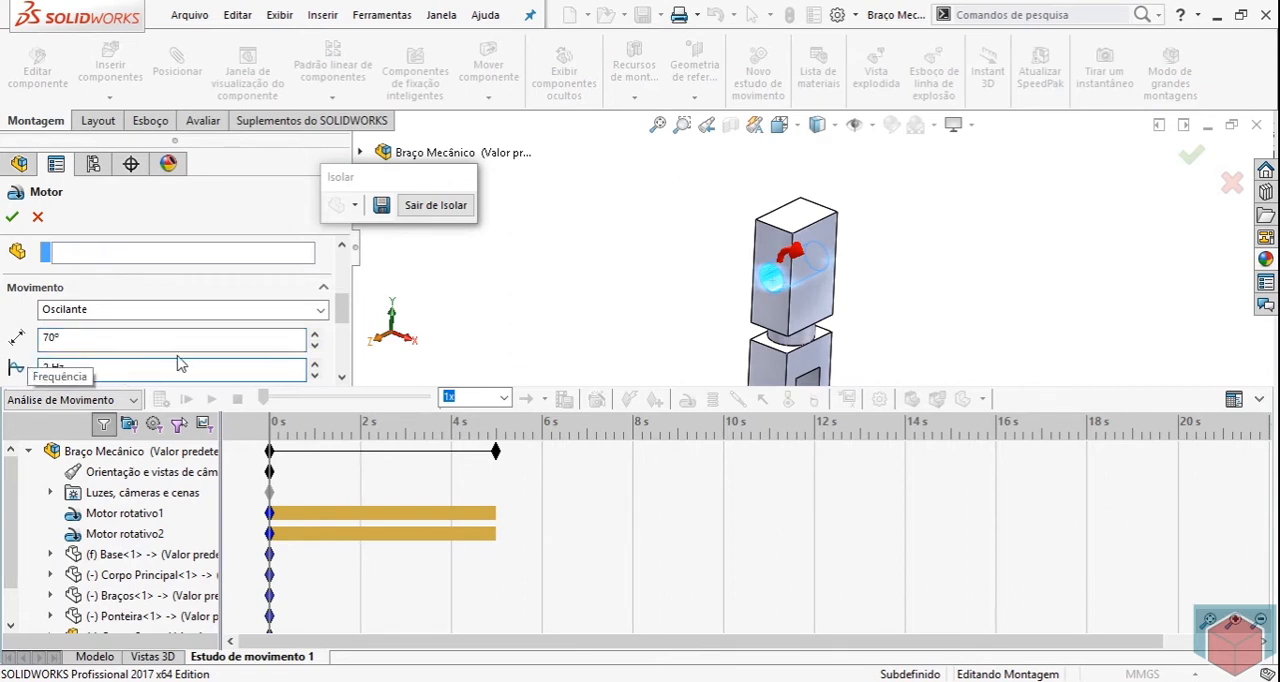
left_click_drag(344, 304, 345, 326)
left_click(88, 343)
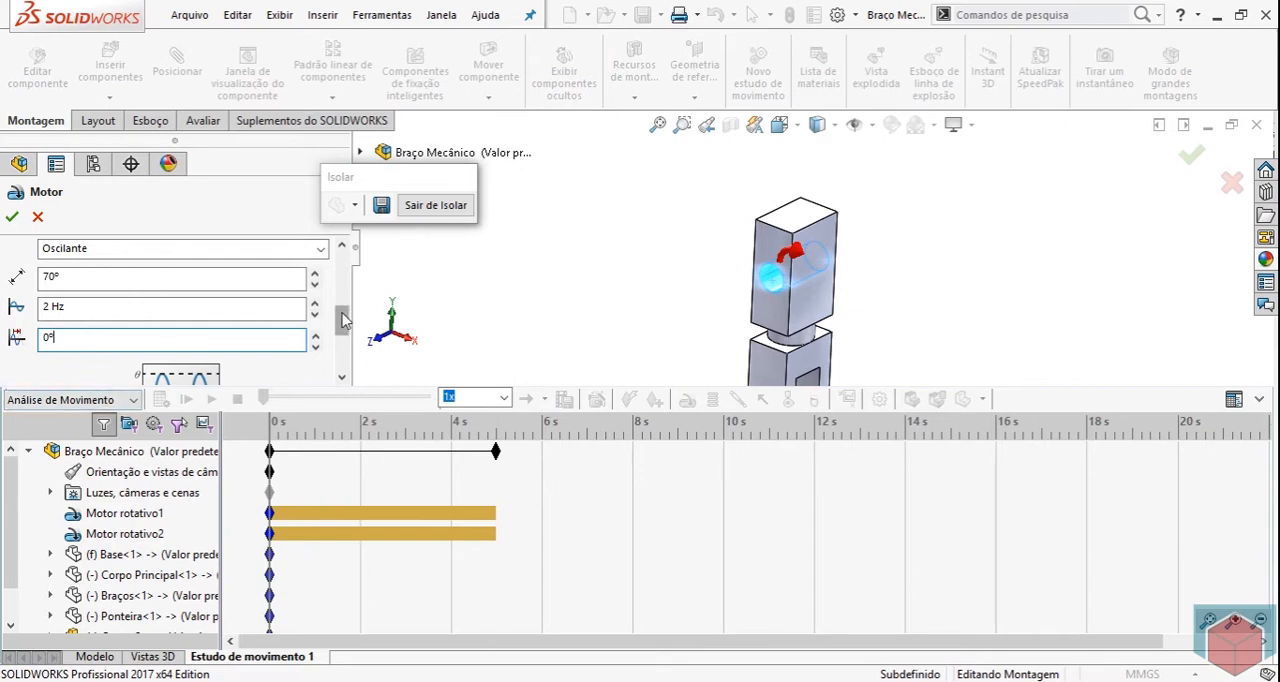
Examine the enlarged displacement-versus-time graph of the oscillating movement, then accept the rotary motor on Corpo Secundário.
left_click_drag(343, 318, 342, 328)
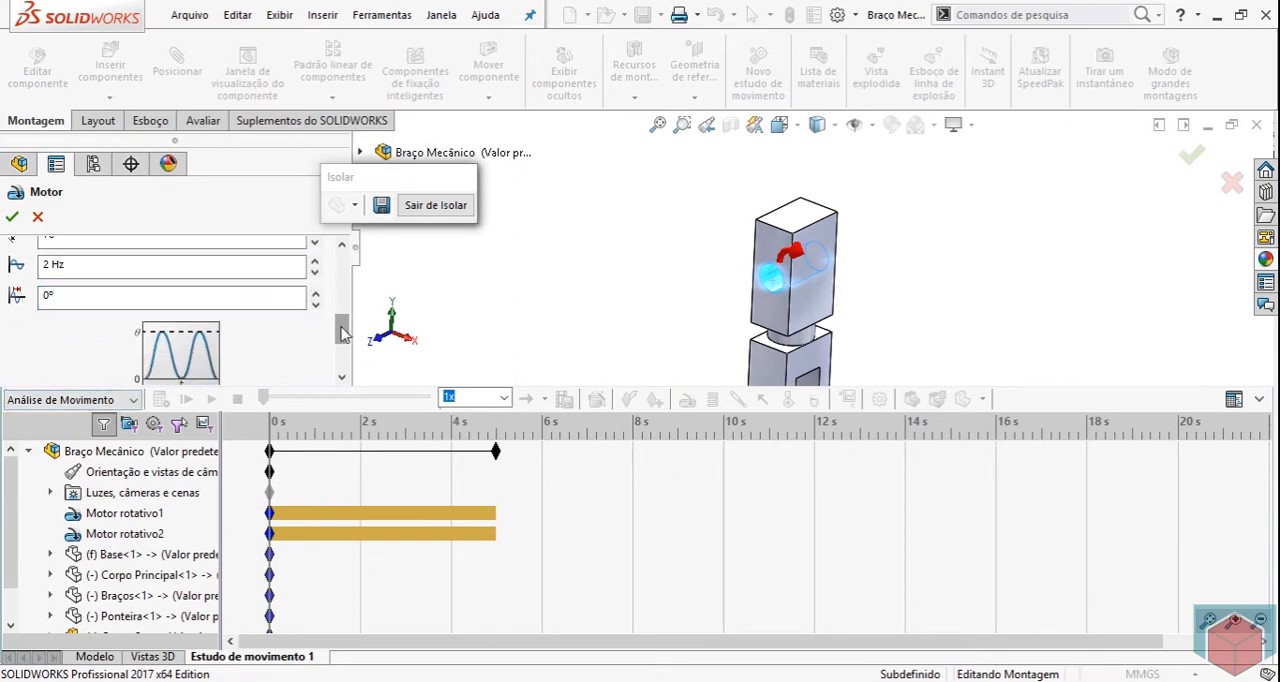
left_click(198, 368)
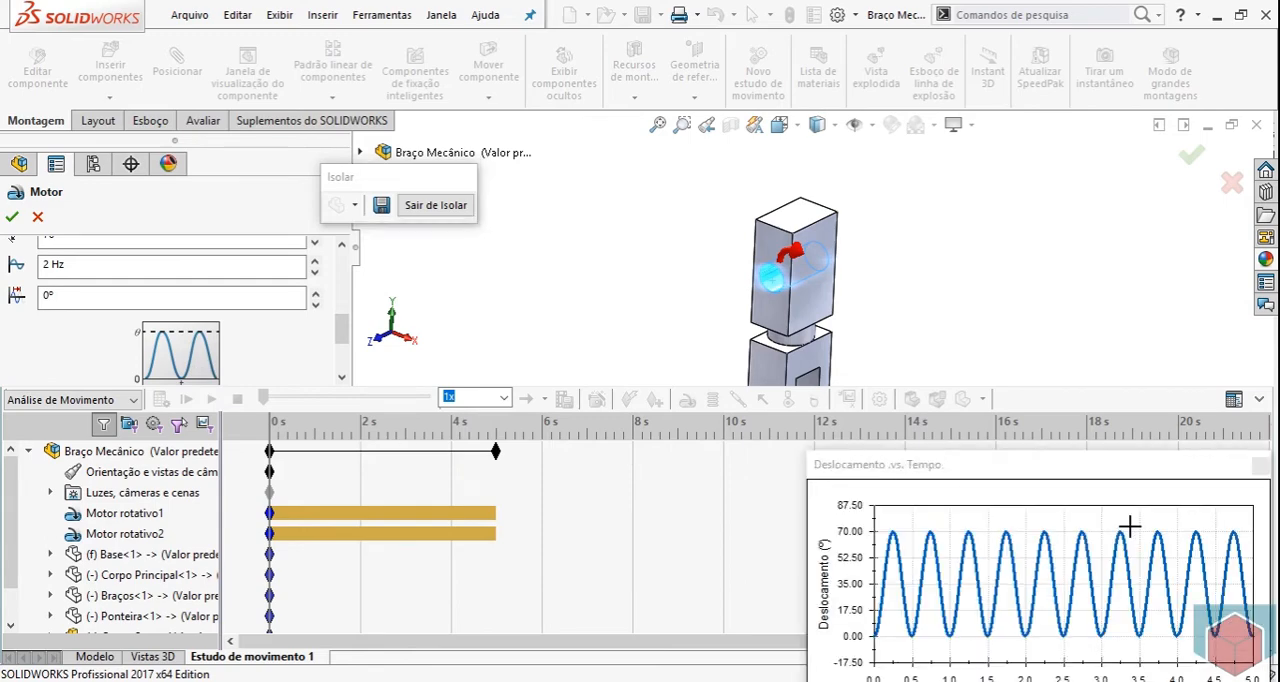
left_click_drag(942, 477, 302, 312)
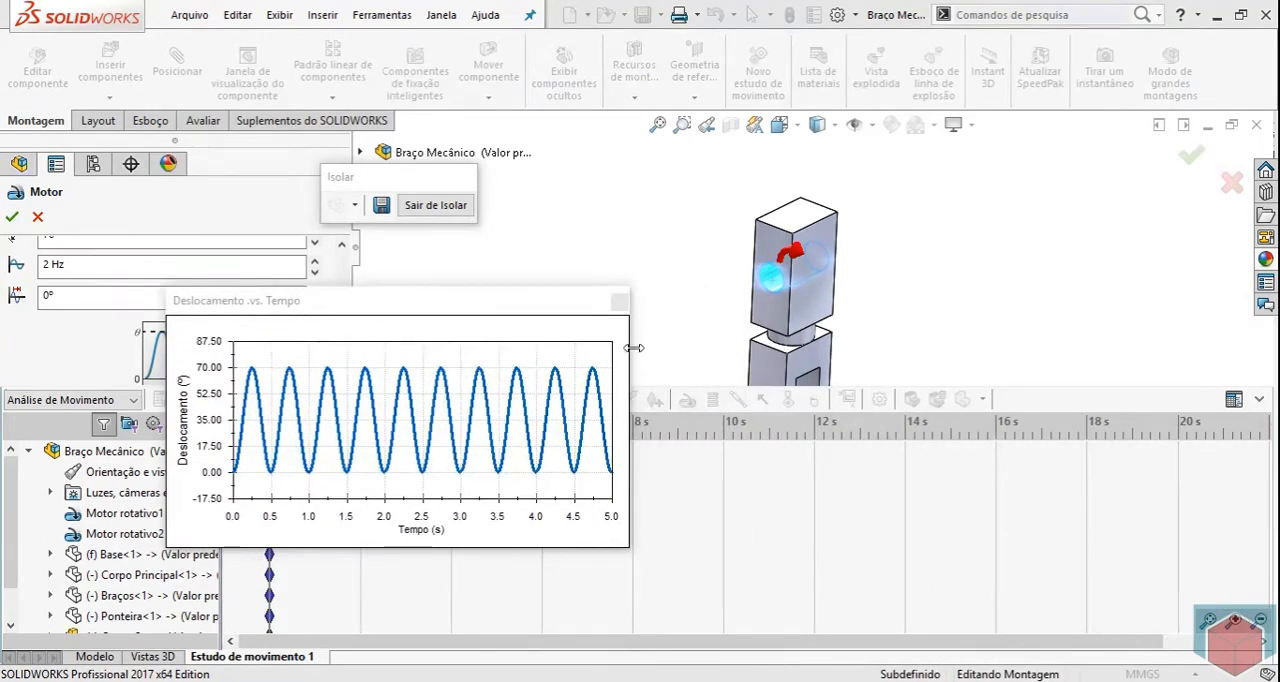
left_click_drag(631, 347, 991, 417)
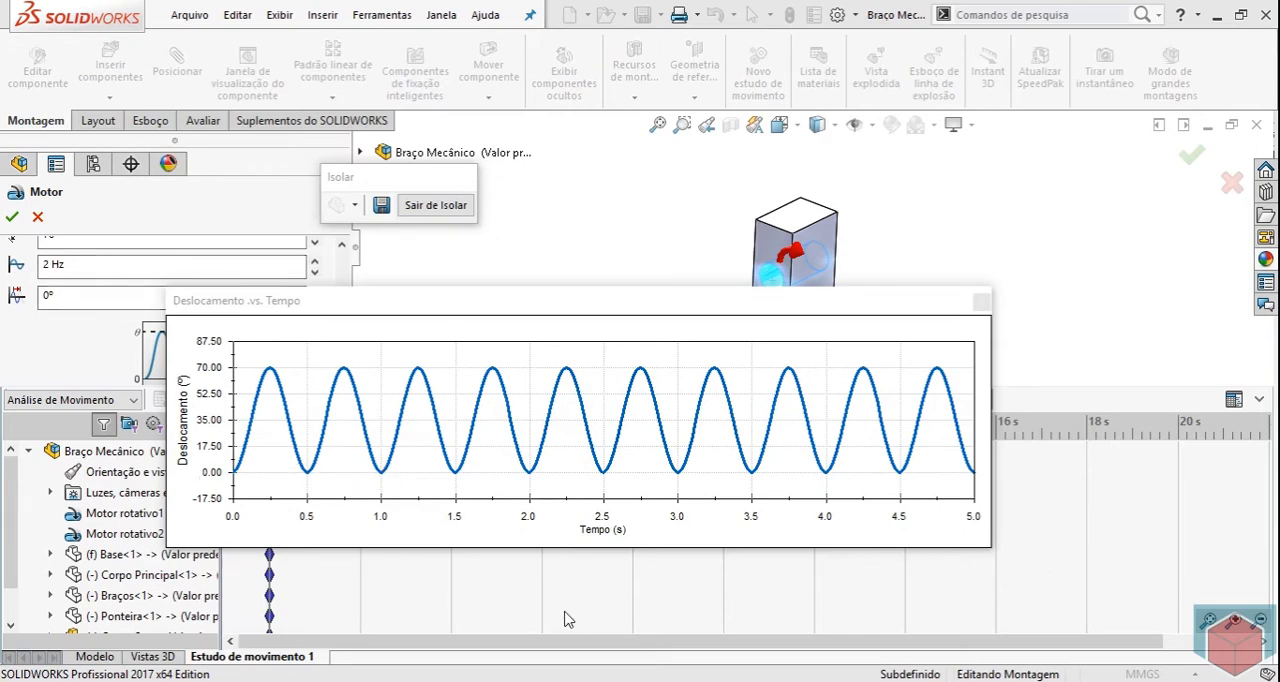
left_click(981, 300)
scroll(342, 325, "up", 2)
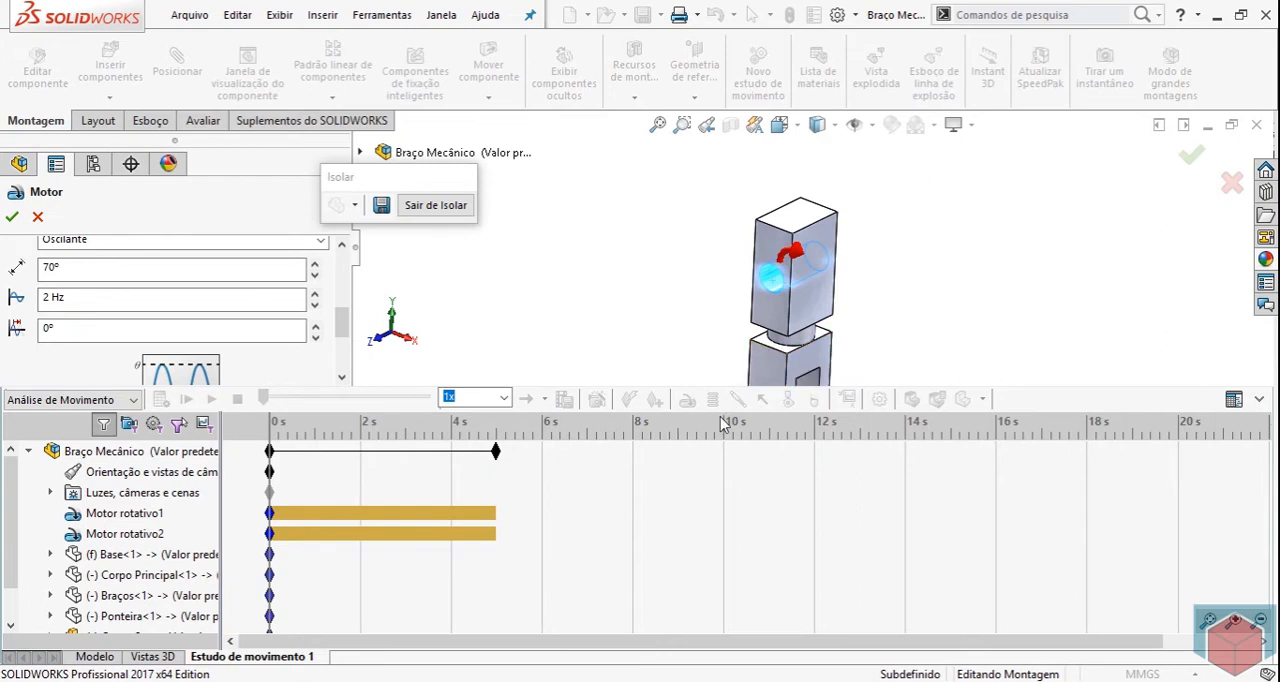
left_click(12, 217)
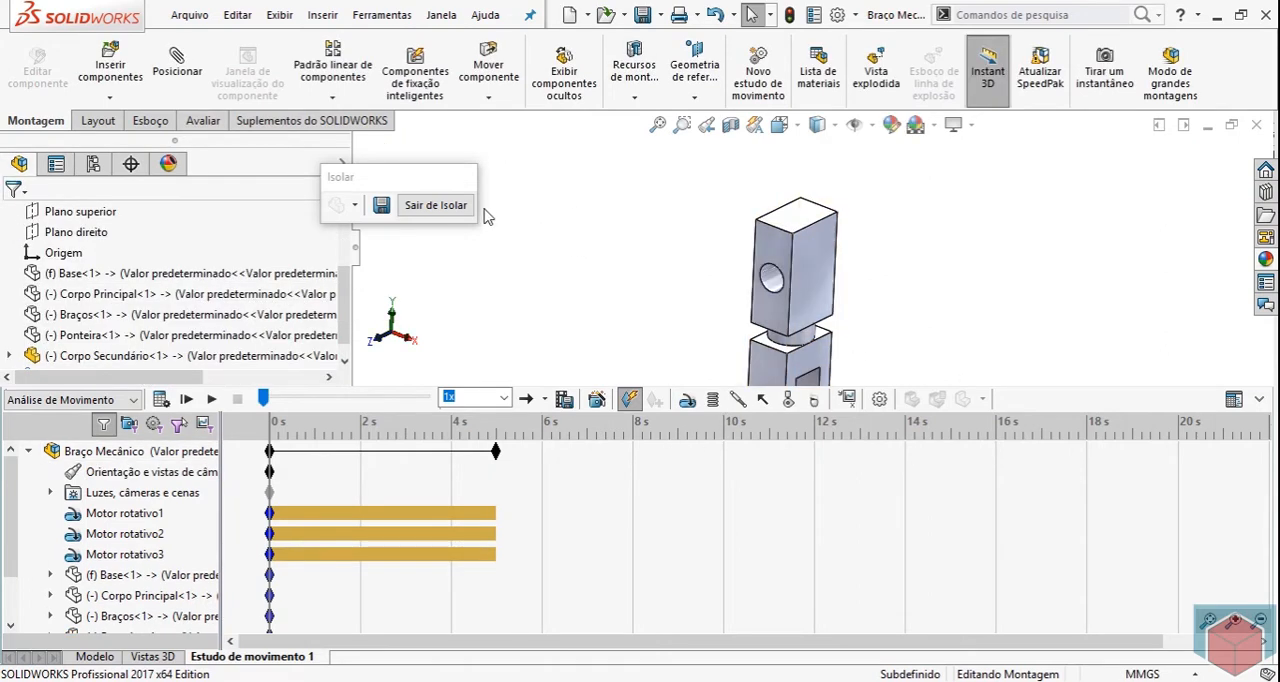
Exit the isolation of Corpo Secundário and isolate the Ponteira component.
left_click(441, 207)
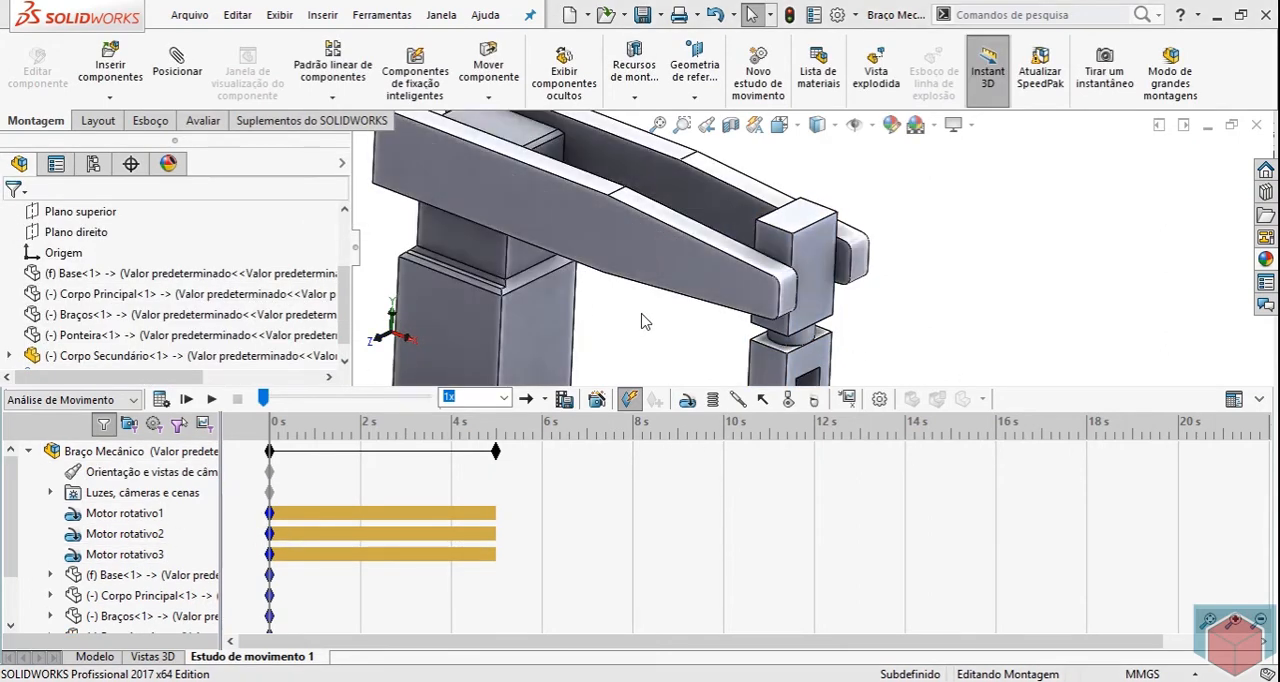
scroll(835, 320, "down", 5)
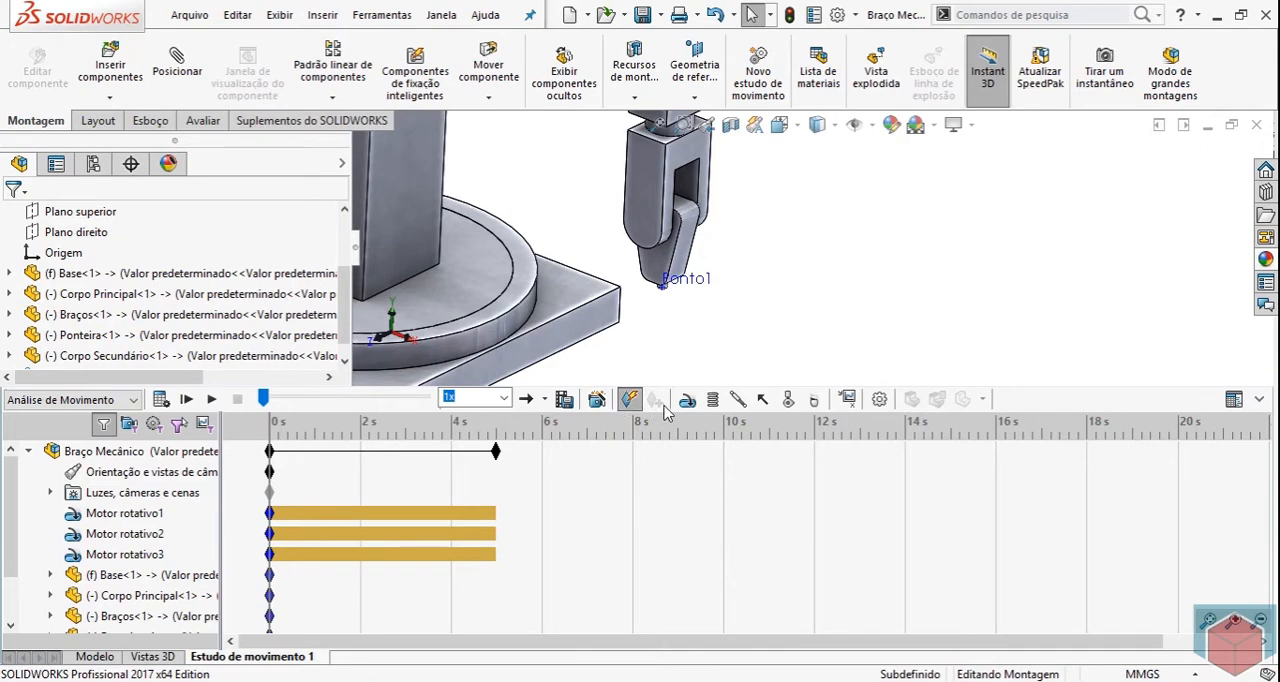
right_click(662, 240)
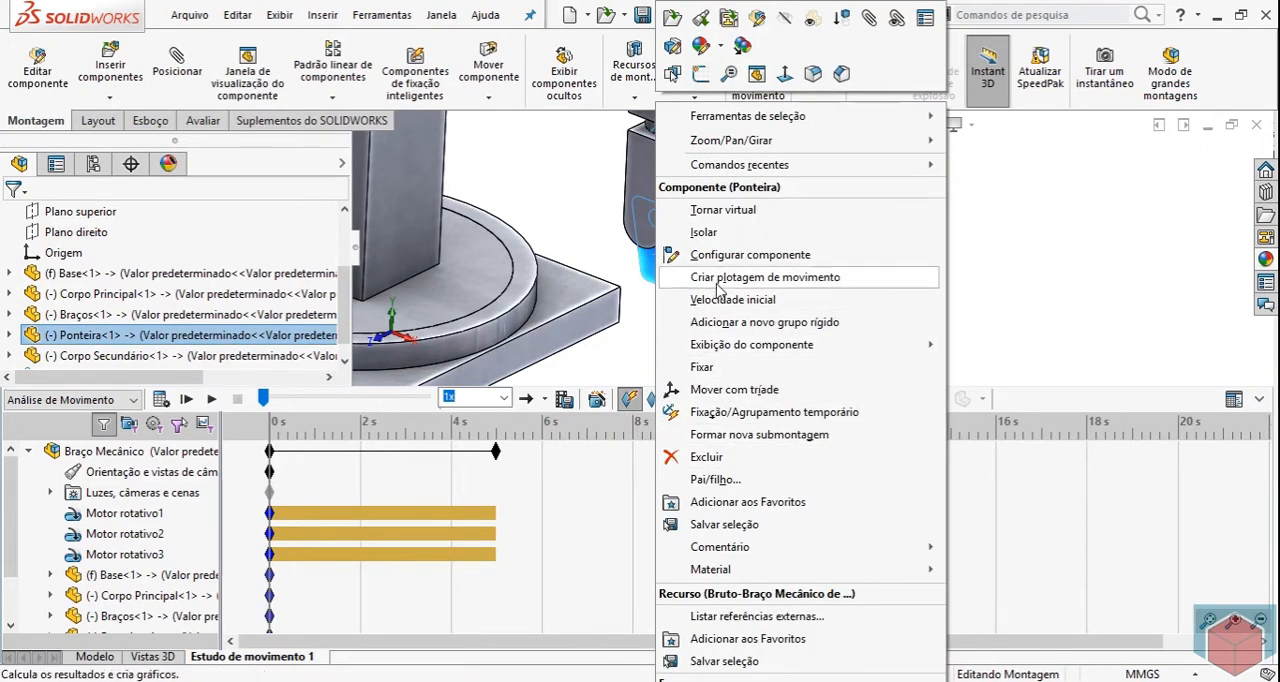
left_click(700, 232)
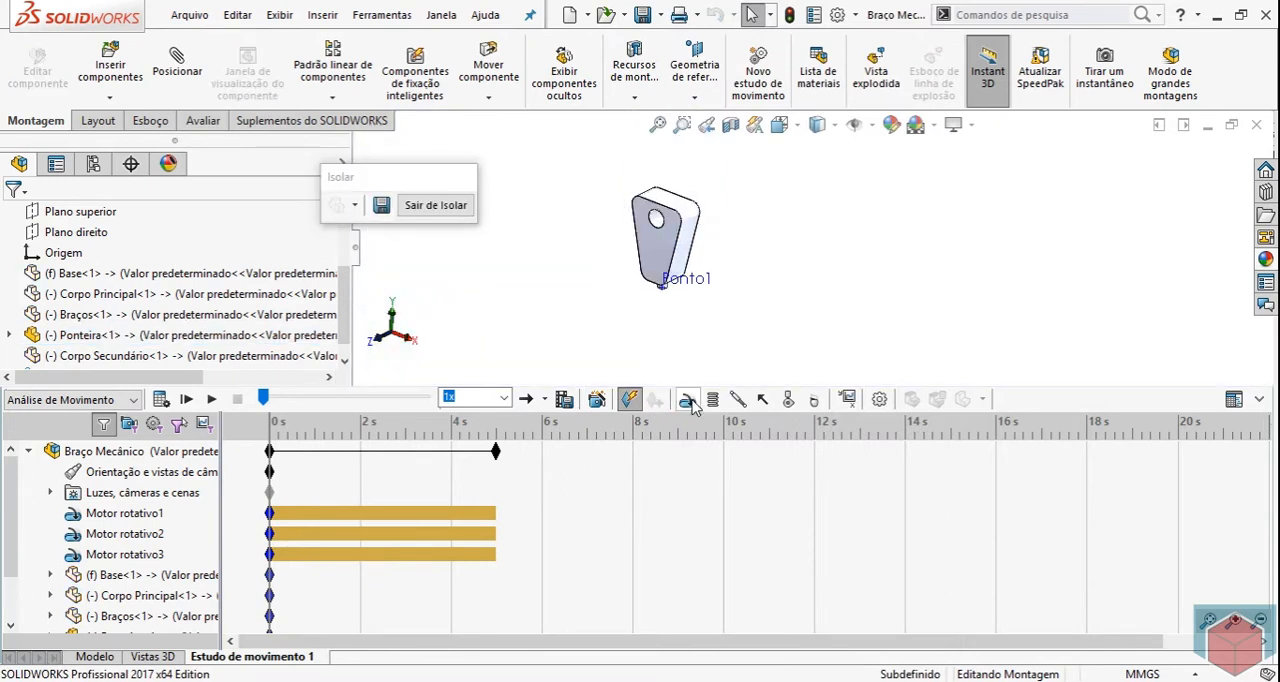
Start a rotary motor on the hole face of Ponteira and reverse its direction.
left_click(658, 400)
scroll(705, 245, "down", 5)
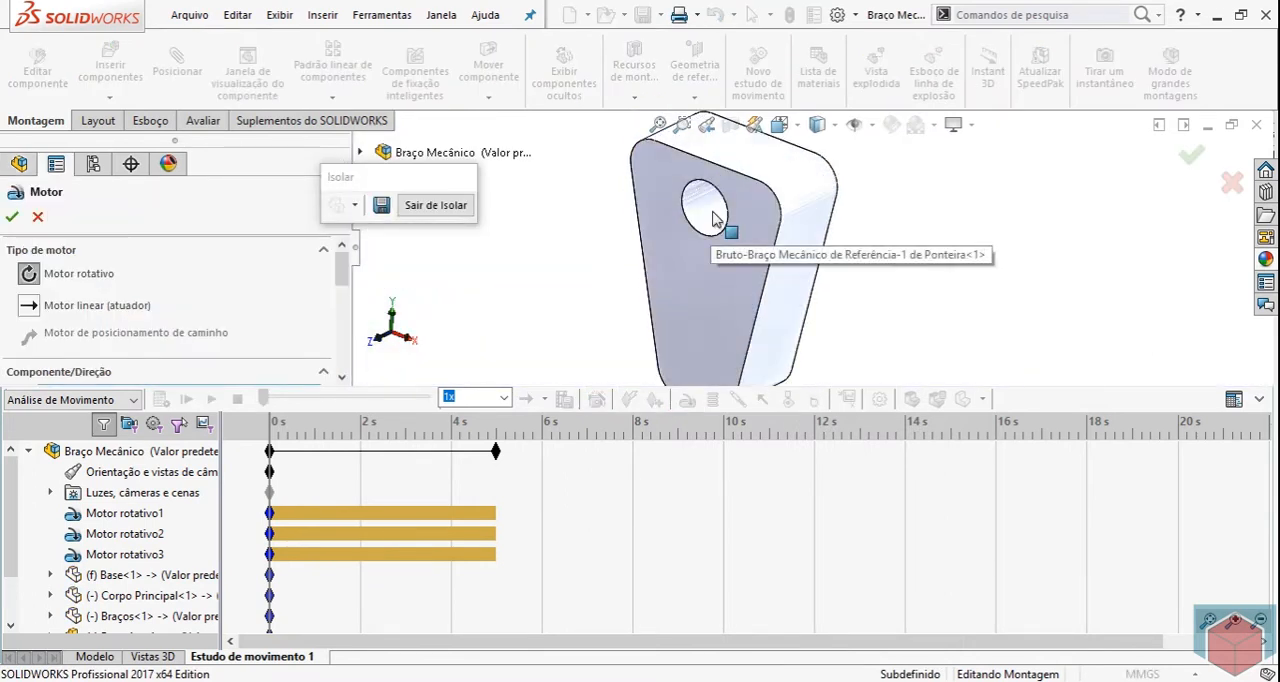
left_click(712, 220)
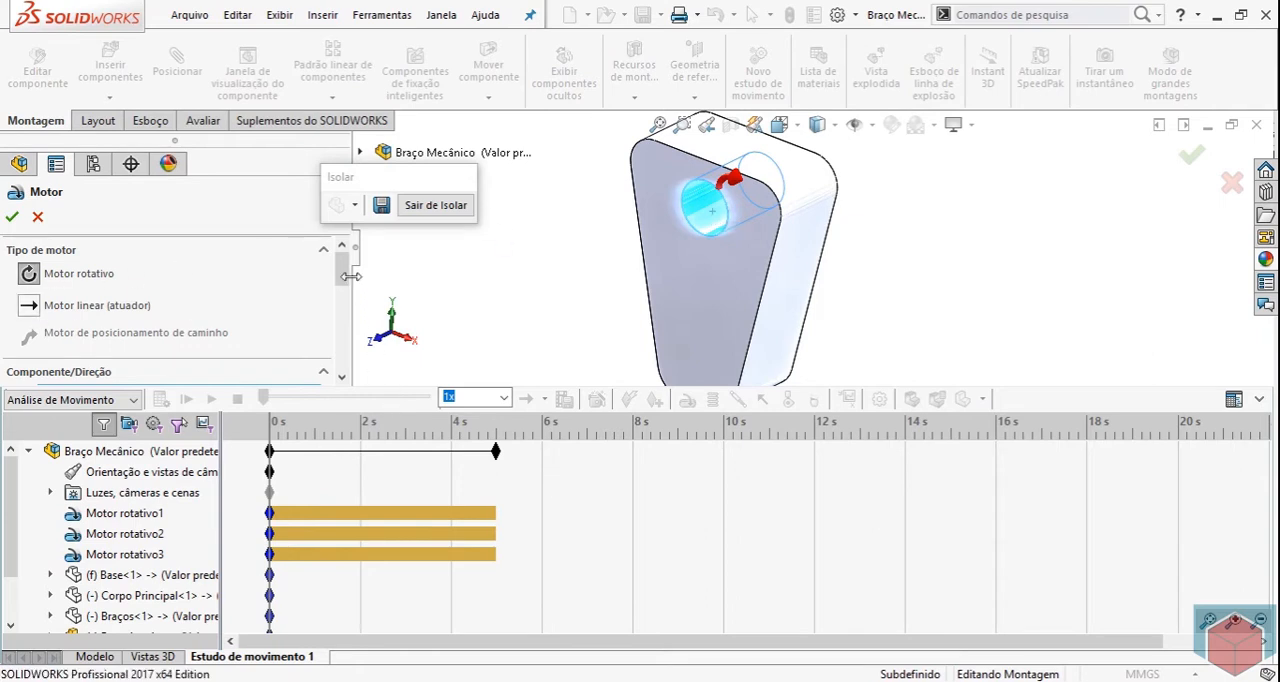
scroll(345, 278, "down", 2)
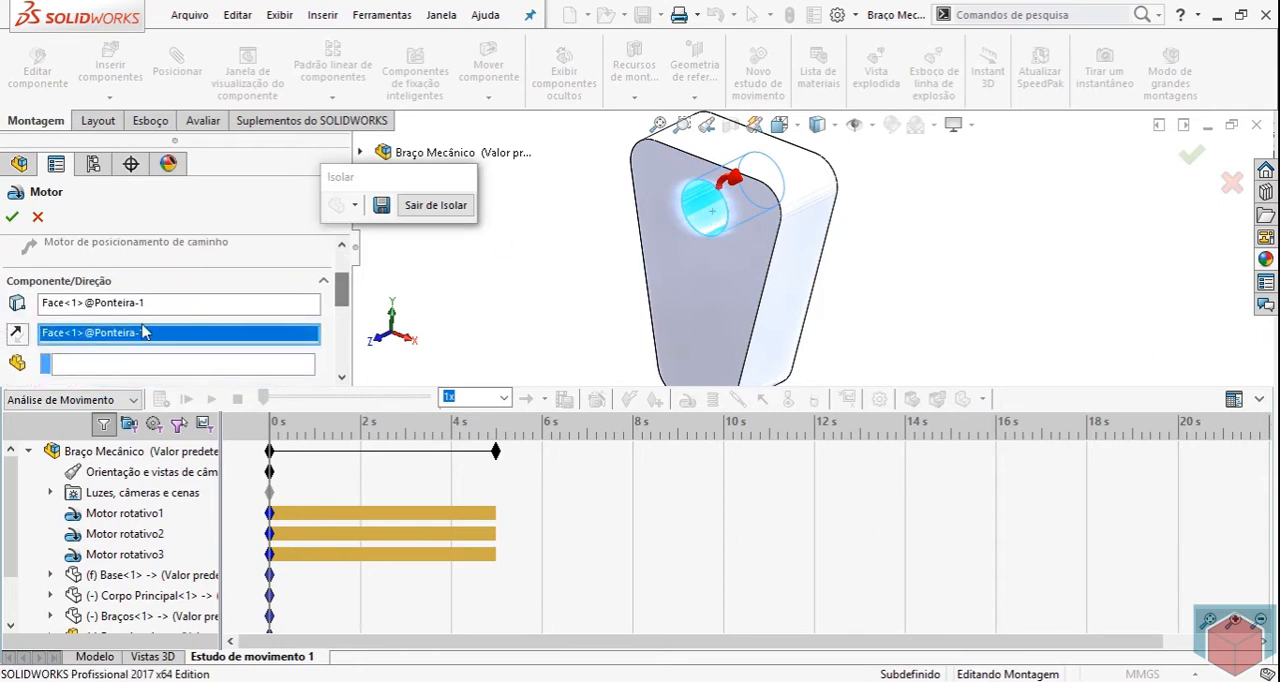
left_click(17, 334)
left_click(17, 334)
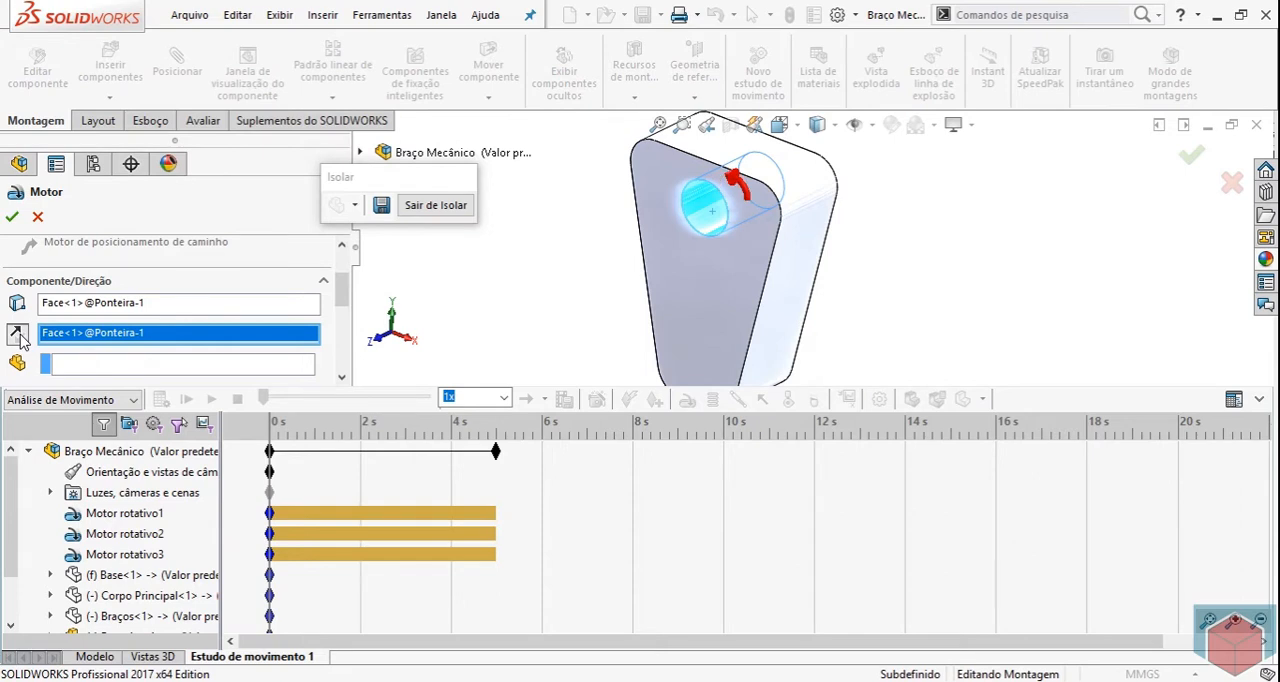
left_click(17, 334)
left_click(17, 334)
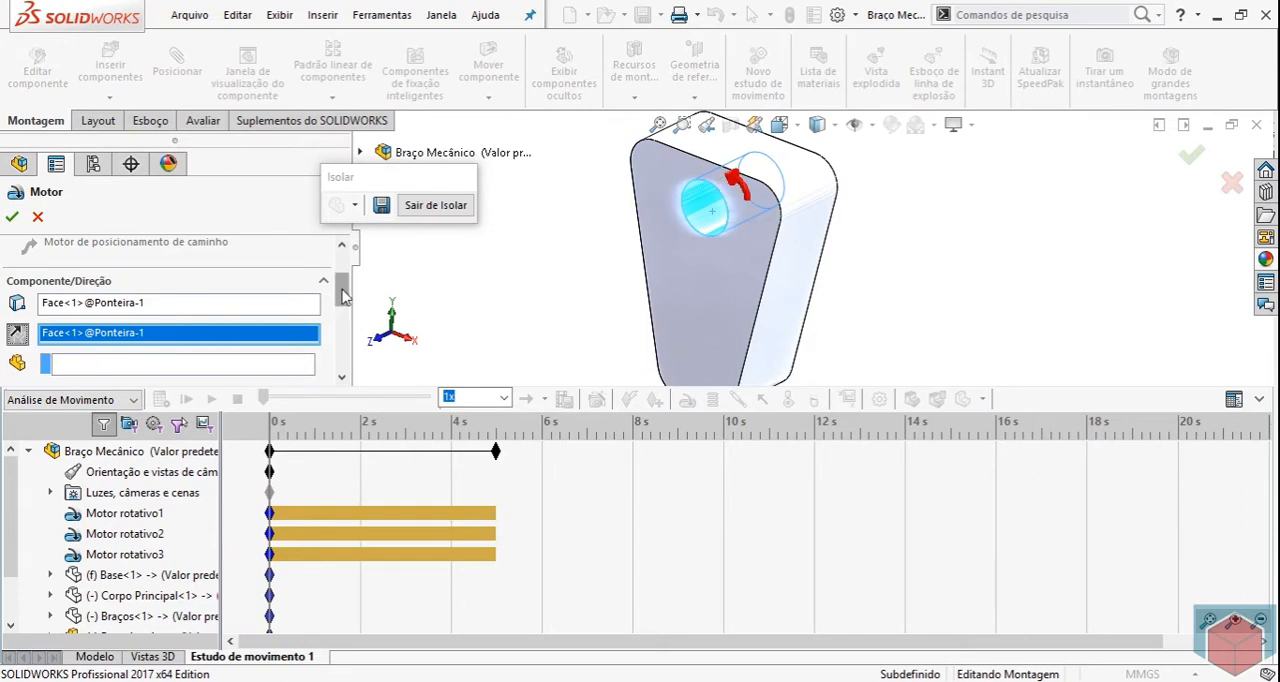
Set the Ponteira motor's movement to Pontos de dados, with Deslocamento (º) as the y value.
mouse_move(343, 292)
left_mouse_down()
mouse_move(344, 340)
mouse_move(343, 315)
left_mouse_up()
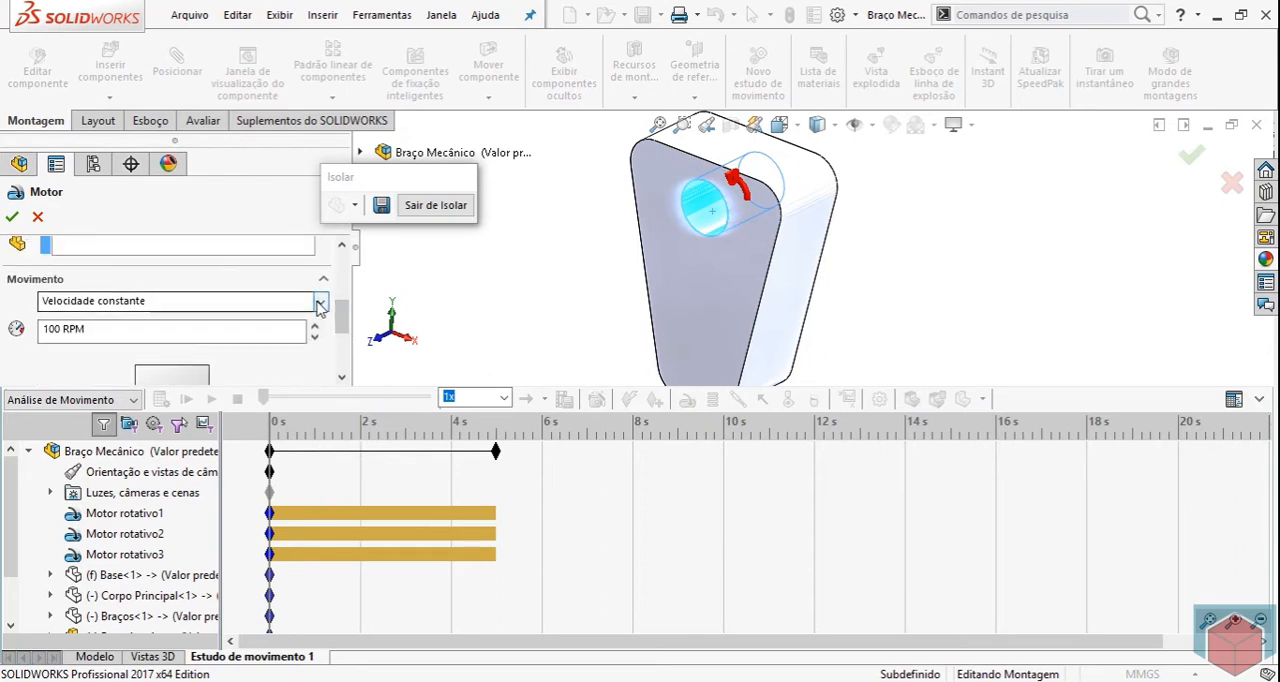
left_click(320, 303)
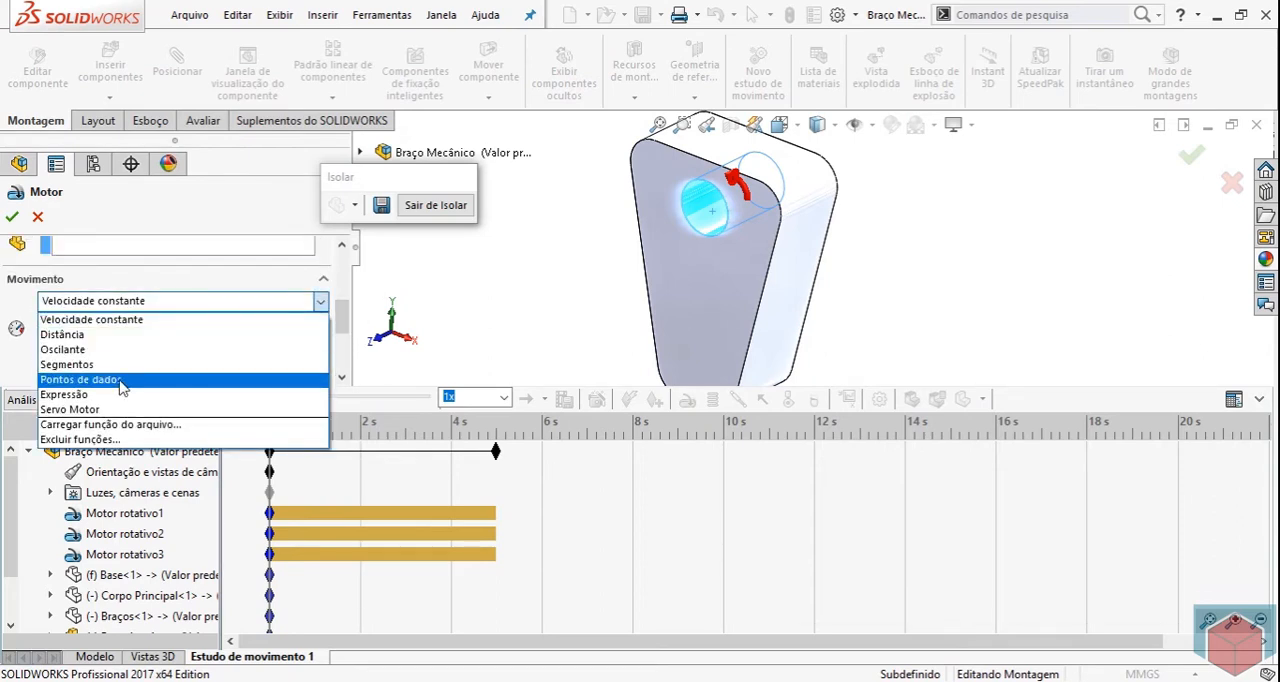
left_click(121, 381)
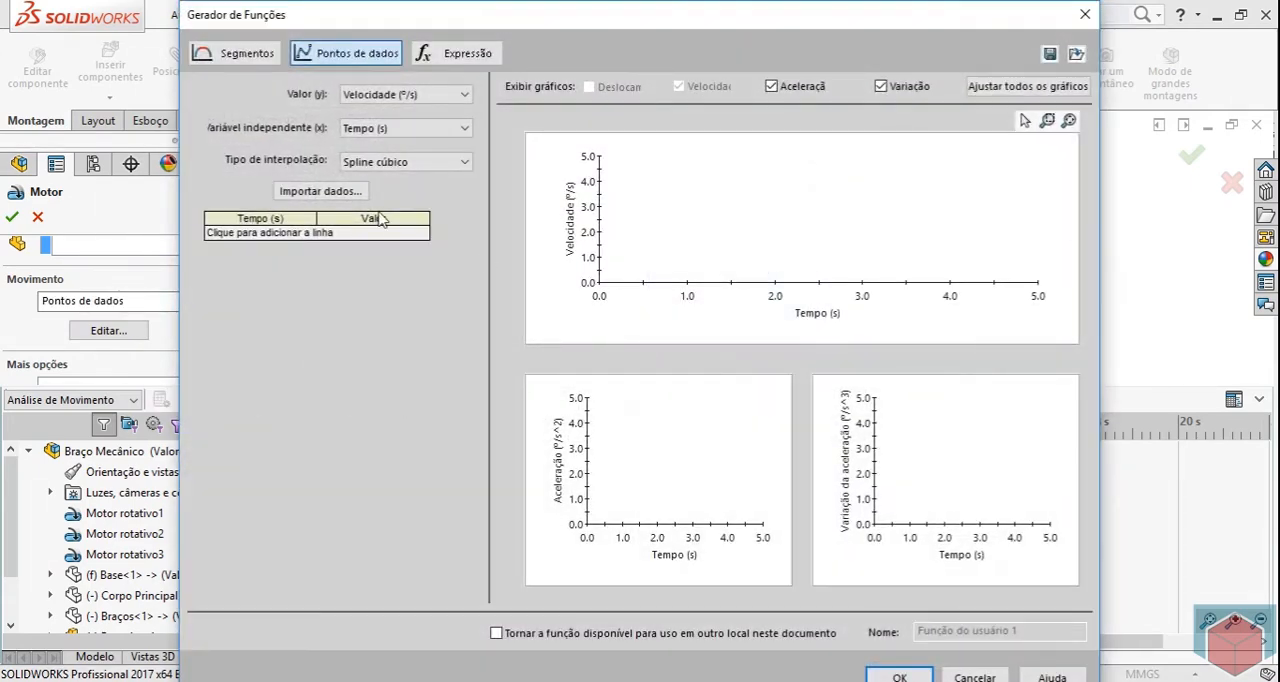
left_click(432, 94)
left_click(405, 108)
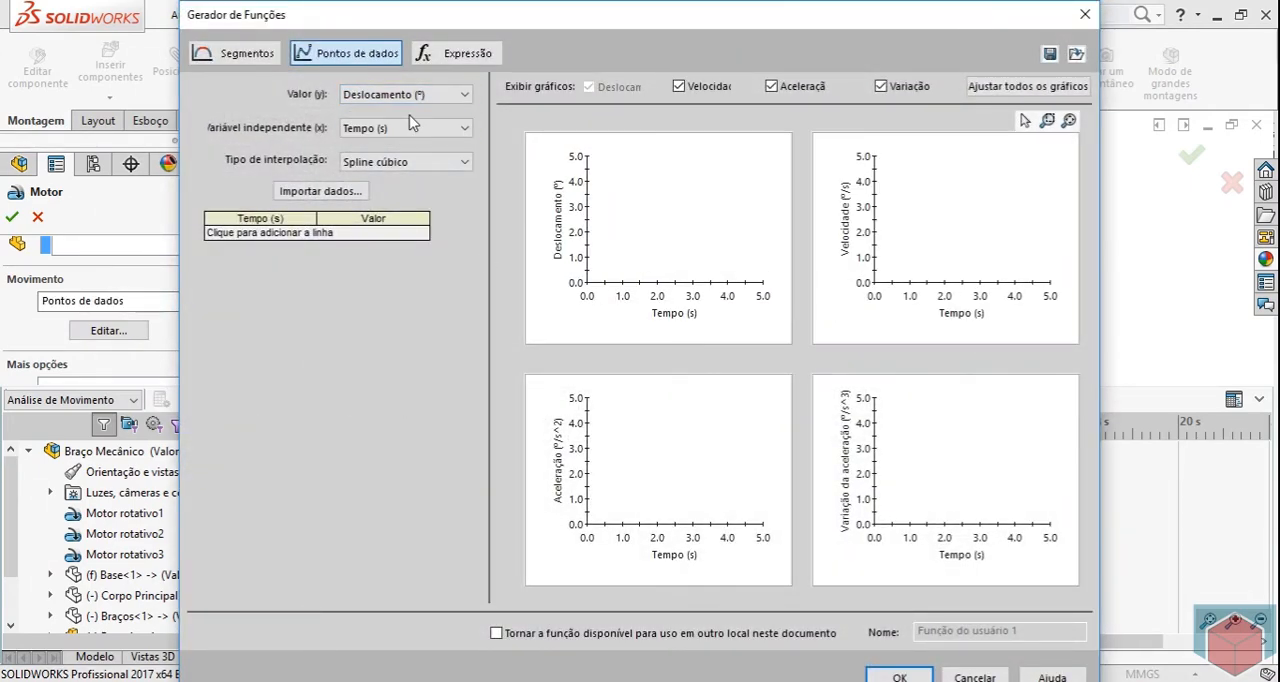
left_click(455, 94)
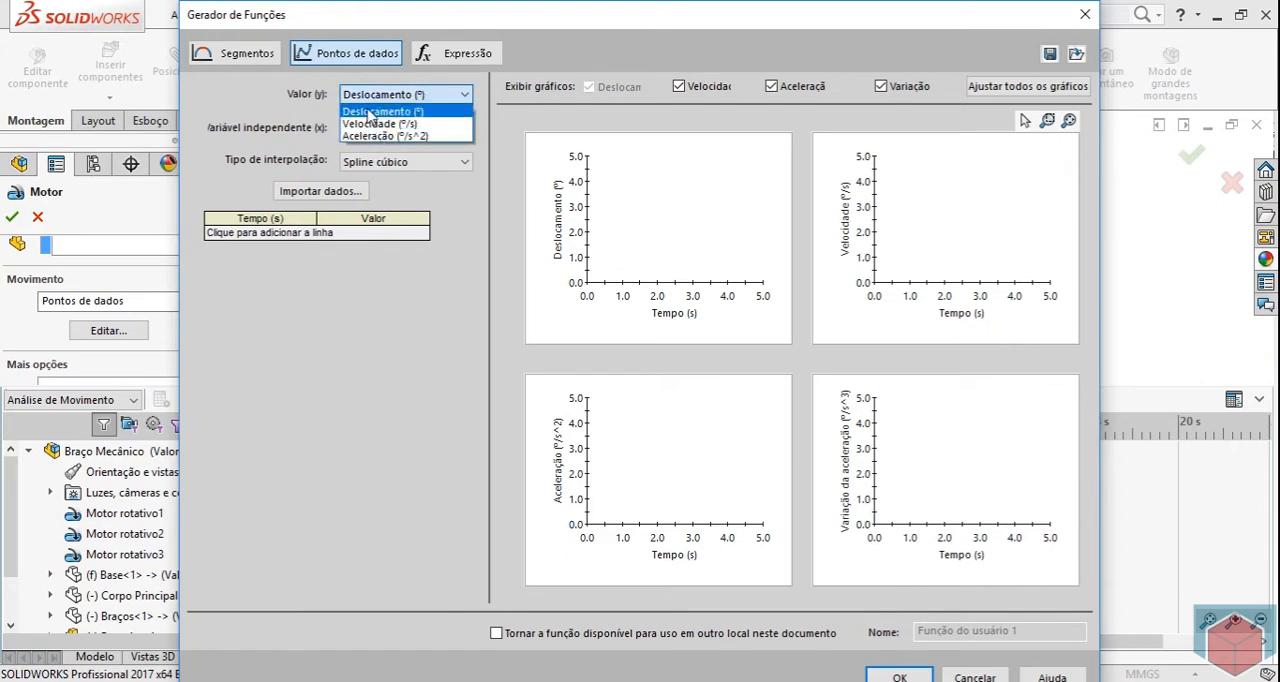
Choose Deslocamento (º) with Spline cúbico interpolation and add three rows to the data-point table.
left_click(383, 111)
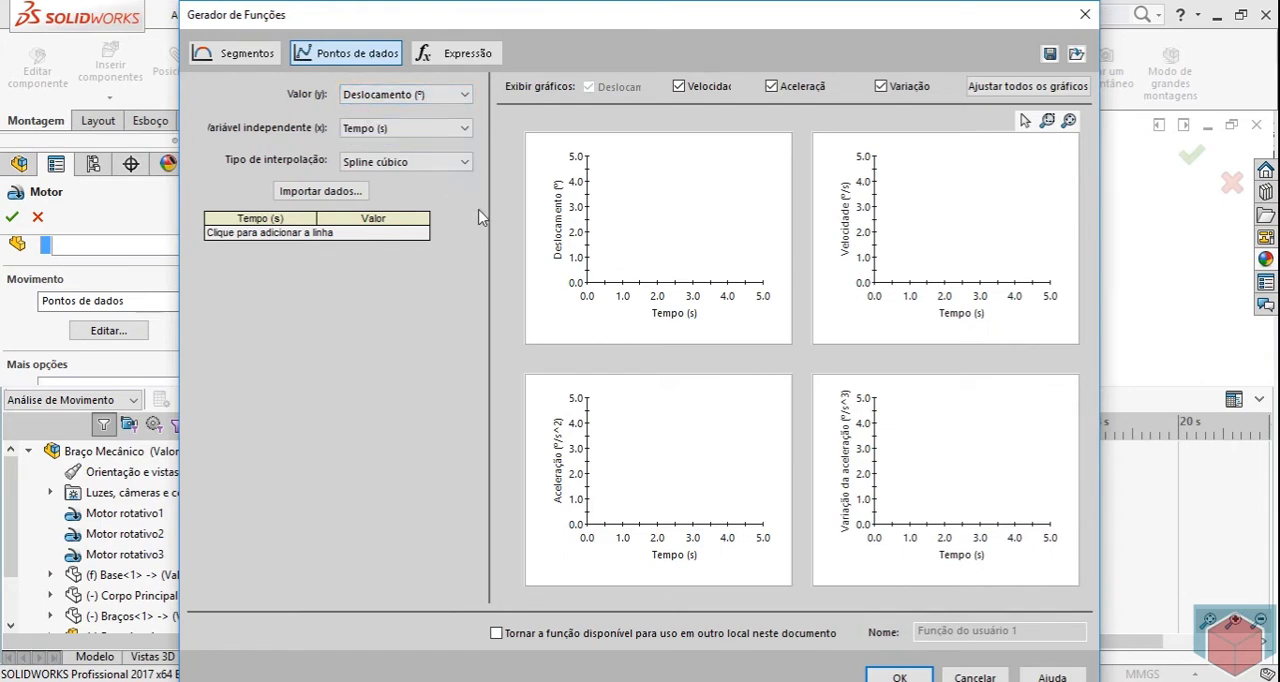
left_click(423, 166)
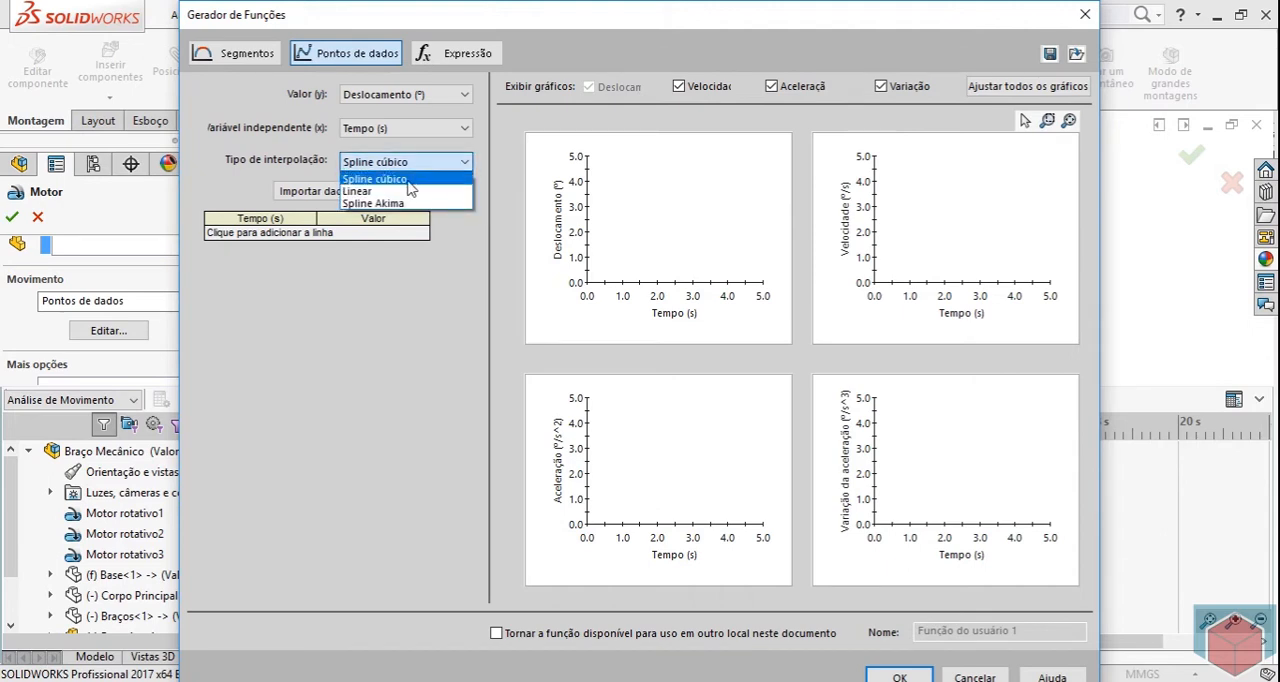
left_click(408, 181)
left_click(286, 233)
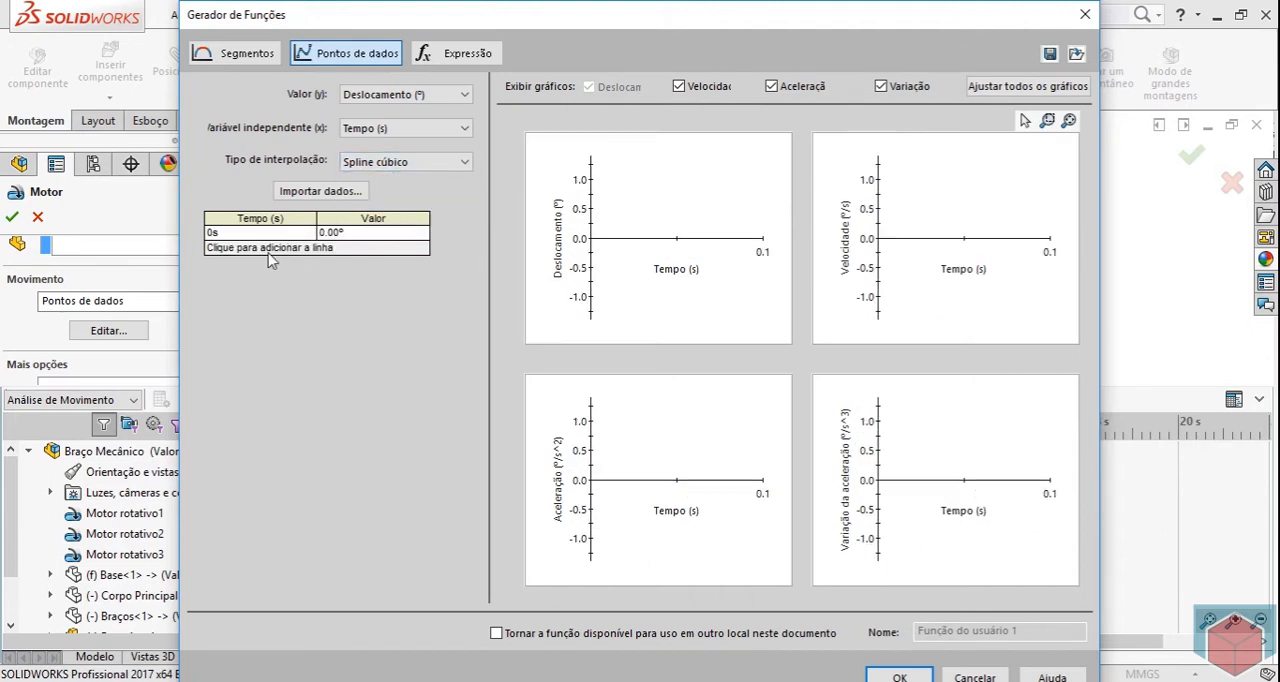
left_click(270, 248)
left_click(250, 262)
Set the times of the second and third data points to 2 s and 5 s.
left_click(224, 249)
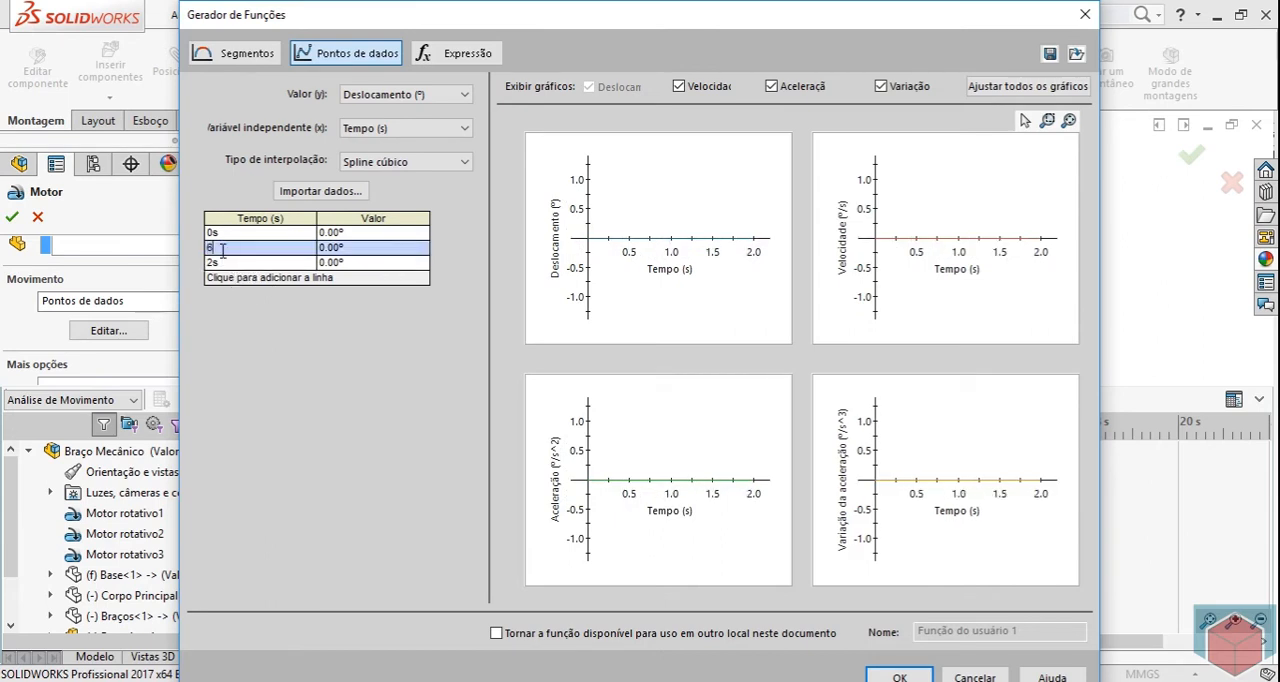
type("2")
key("Tab")
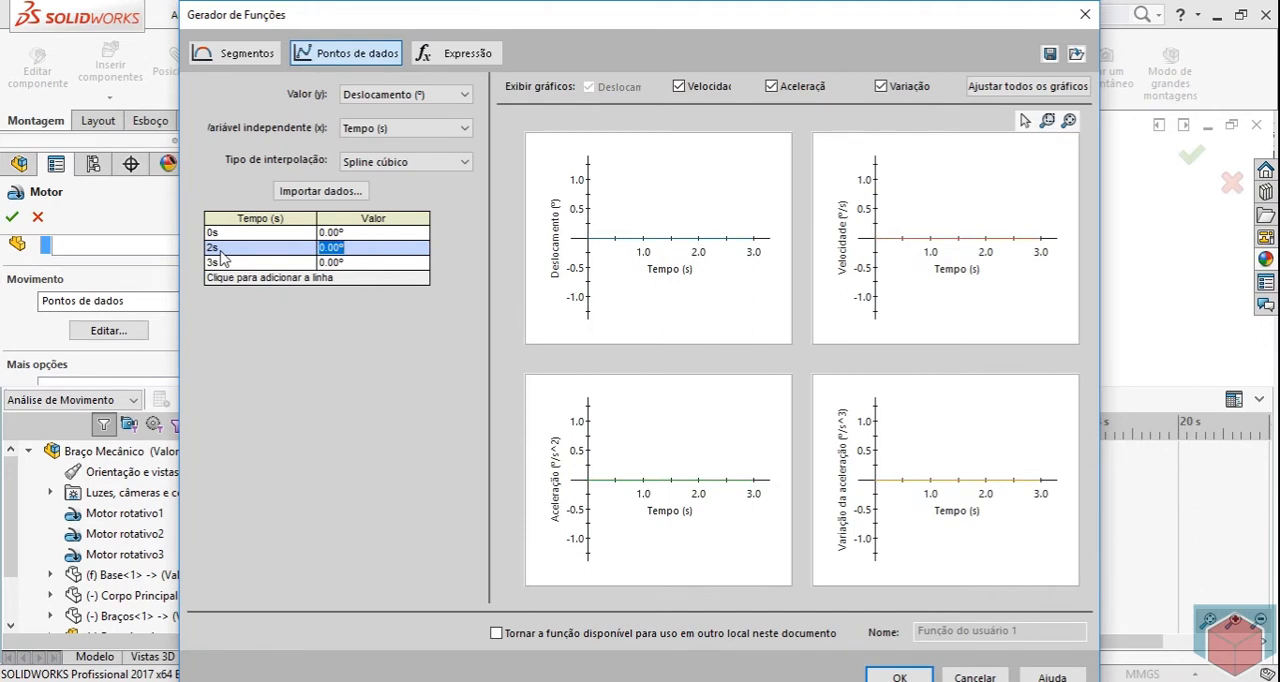
left_click(231, 262)
type("5")
key("Tab")
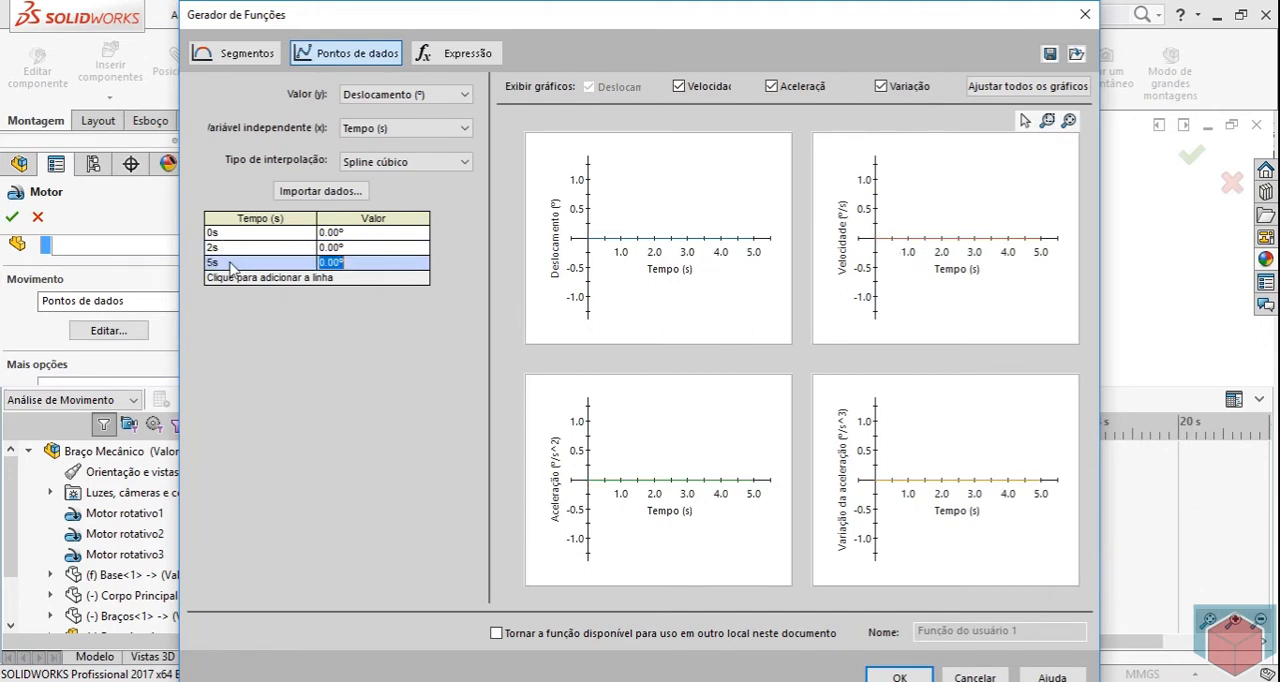
Set the displacement values to 50° at 2 s and 70° at 5 s.
key("Up")
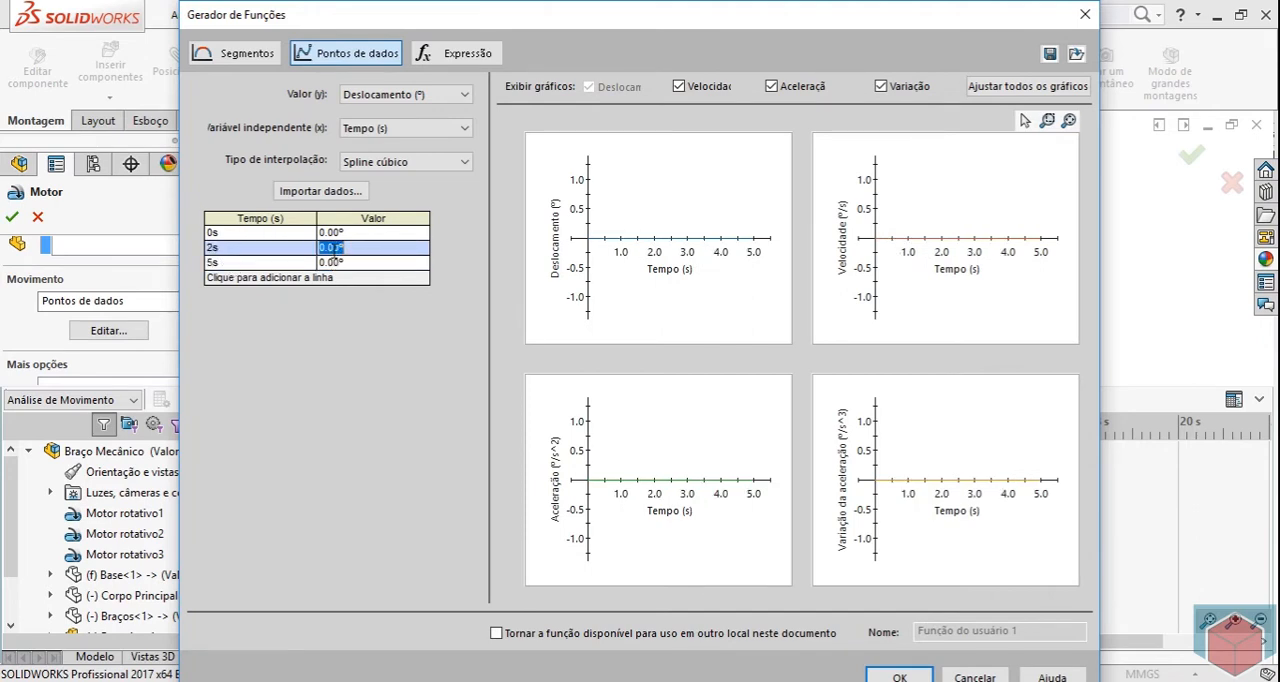
type("50")
key("Return")
left_click(342, 263)
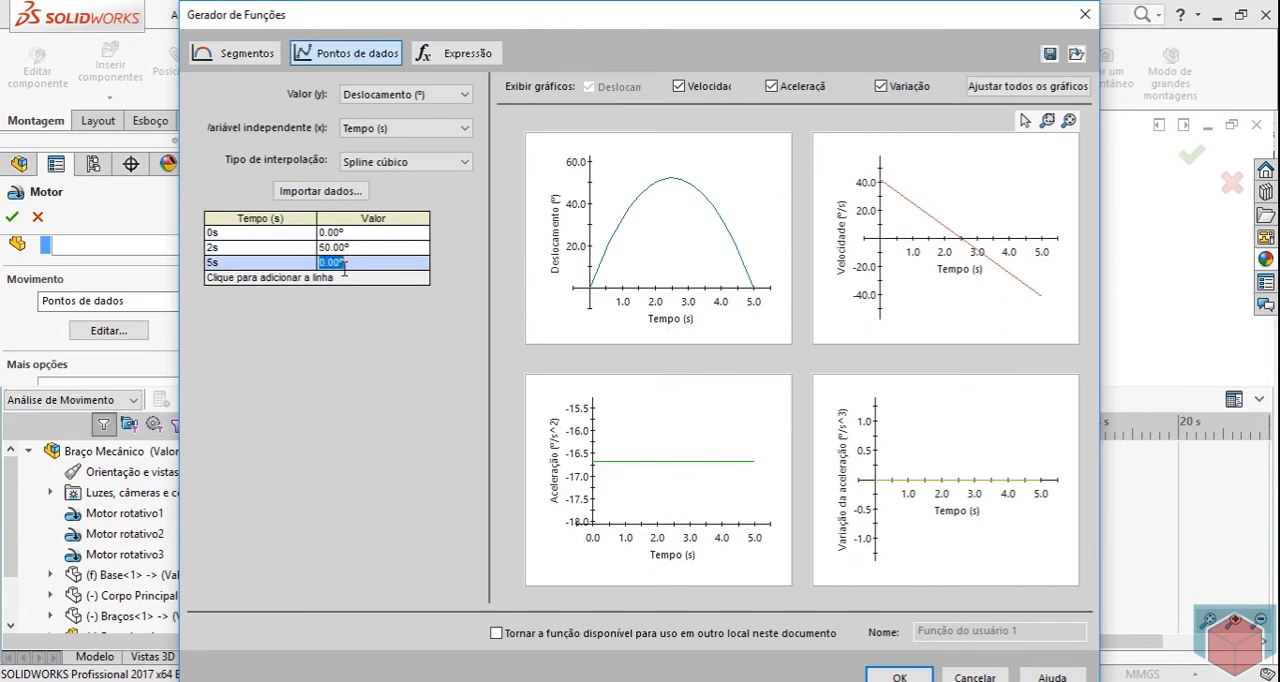
type("70")
key("Return")
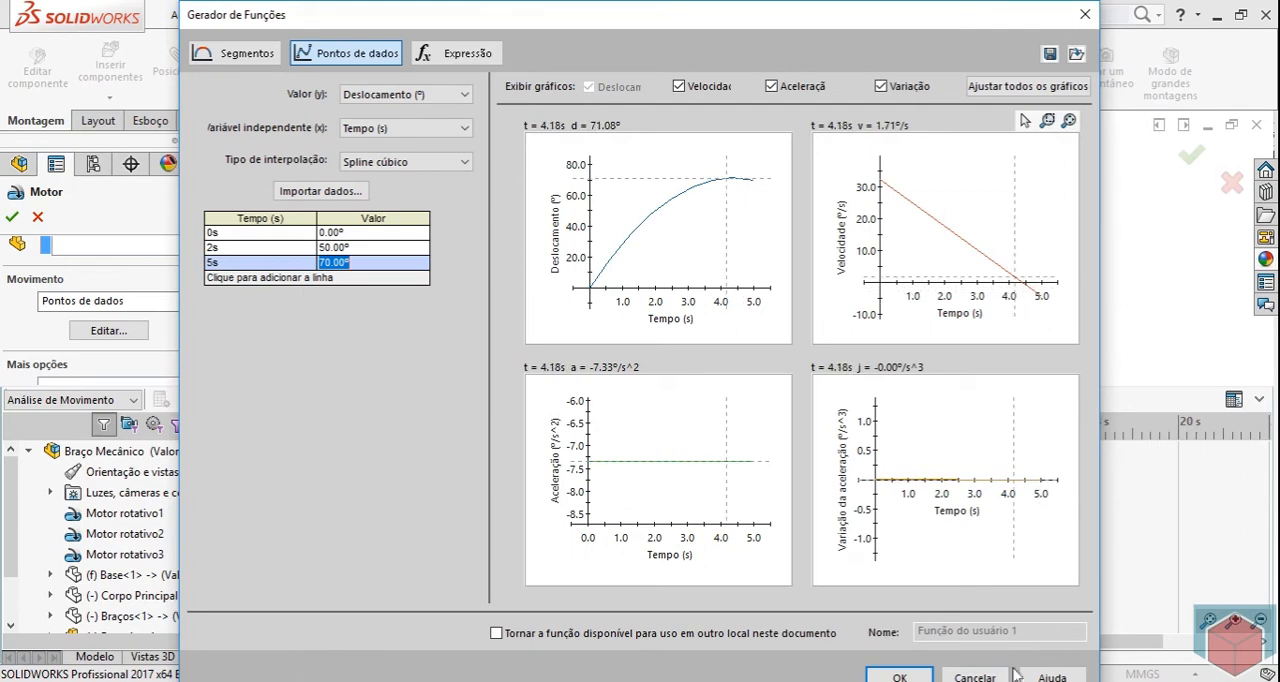
Accept the data-point function and the Ponteira motor, and exit the component isolation.
left_click(924, 672)
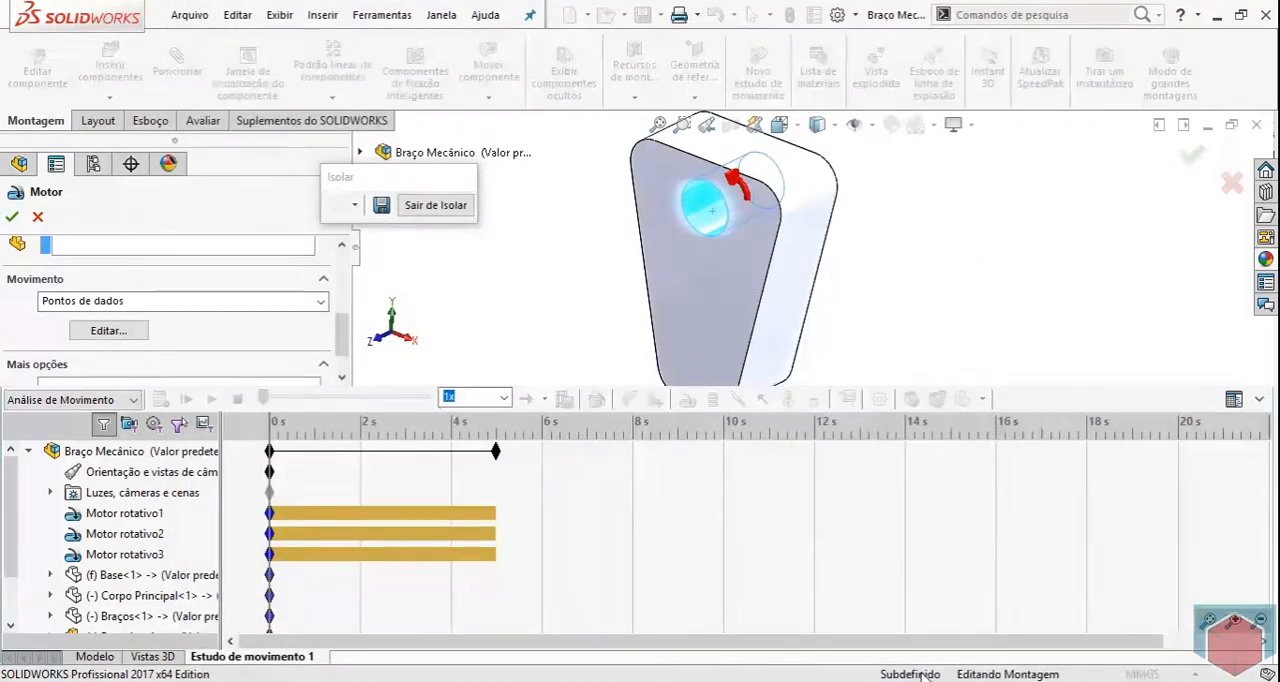
left_click(11, 218)
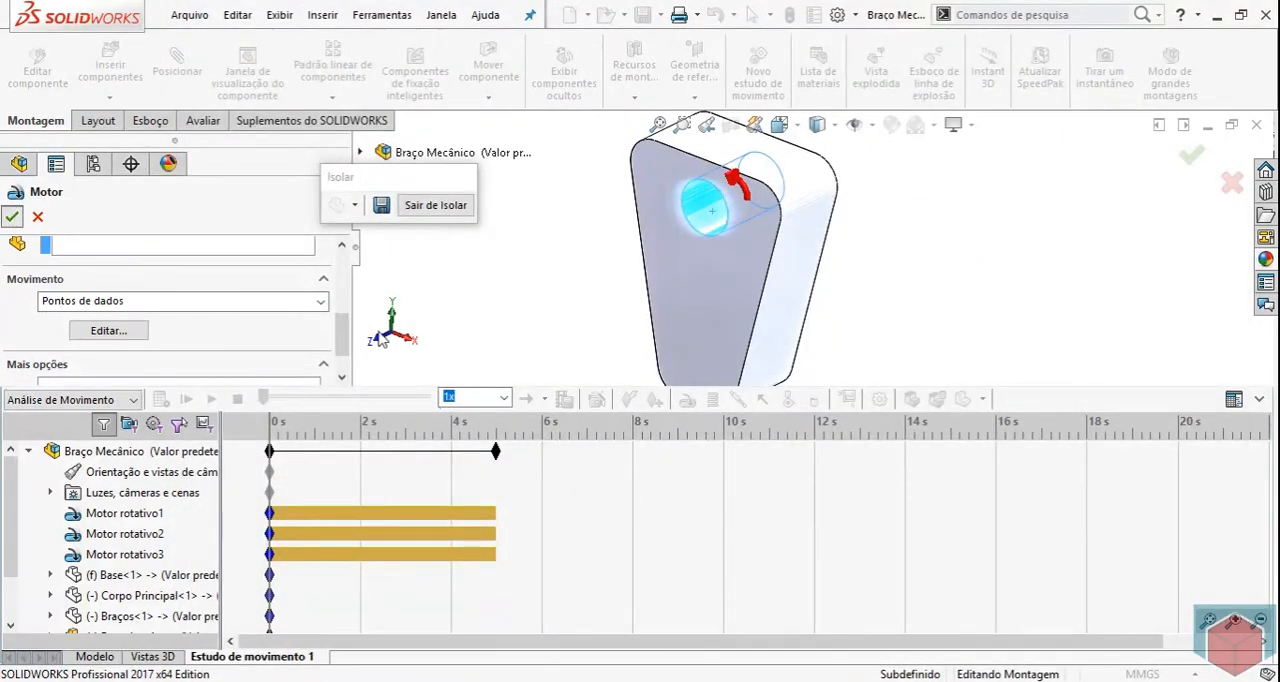
left_click(448, 206)
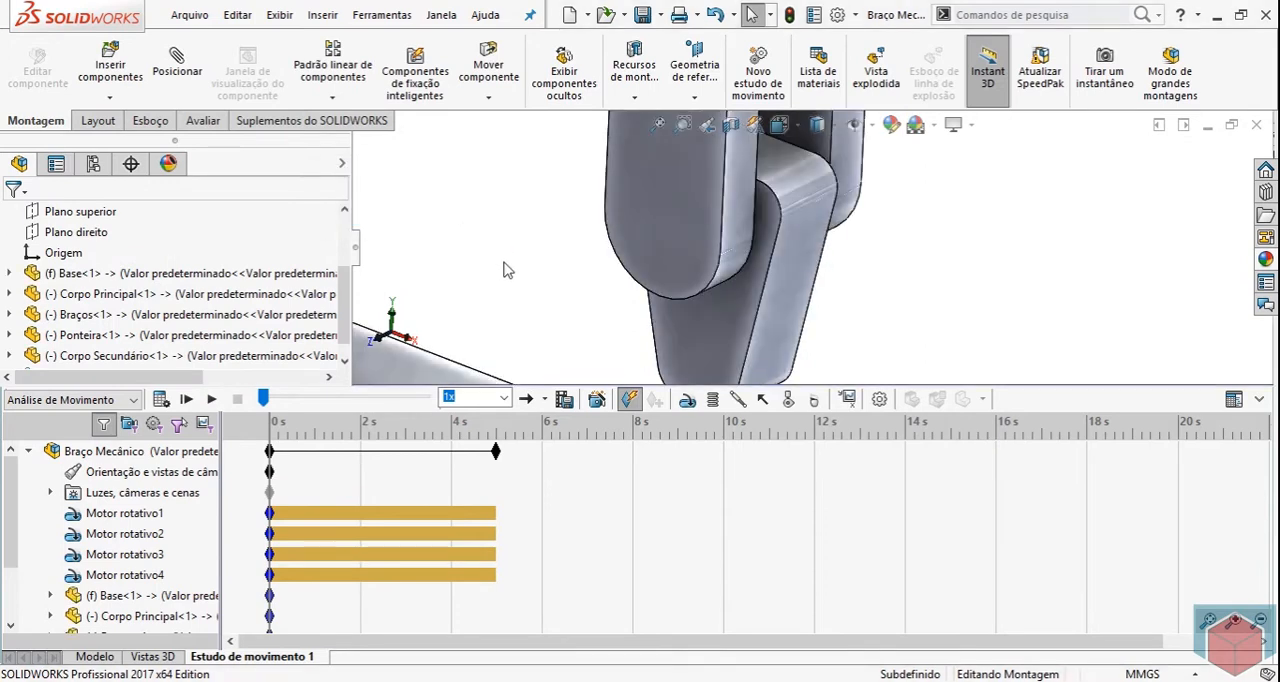
Bring the whole robotic arm into view in a taller graphics area and calculate the motion study.
scroll(725, 293, "up", 6)
scroll(725, 300, "up", 3)
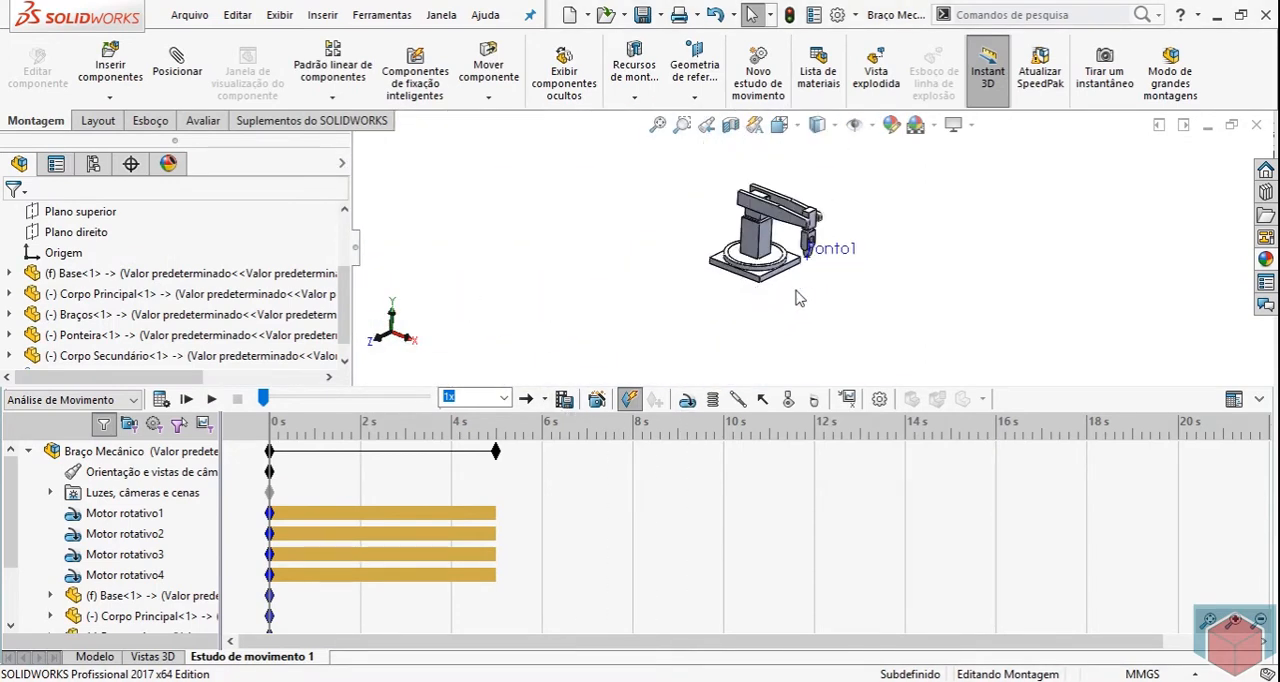
scroll(878, 178, "down", 2)
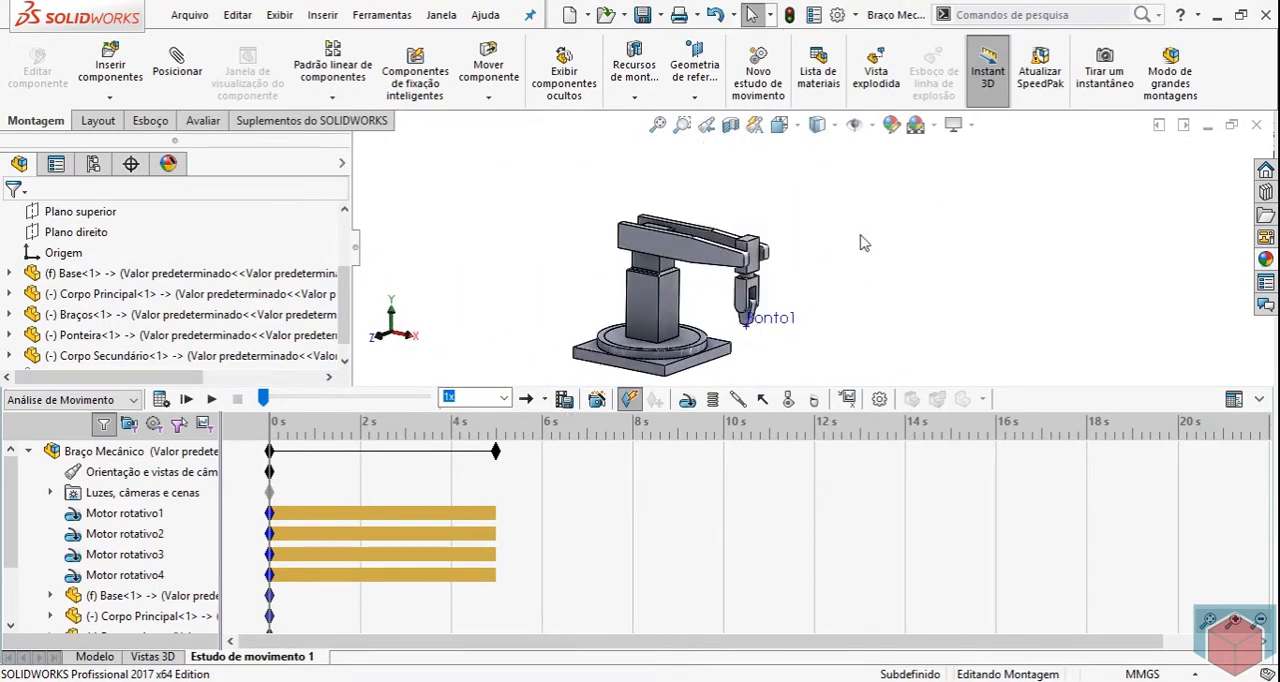
left_click_drag(1108, 386, 1108, 496)
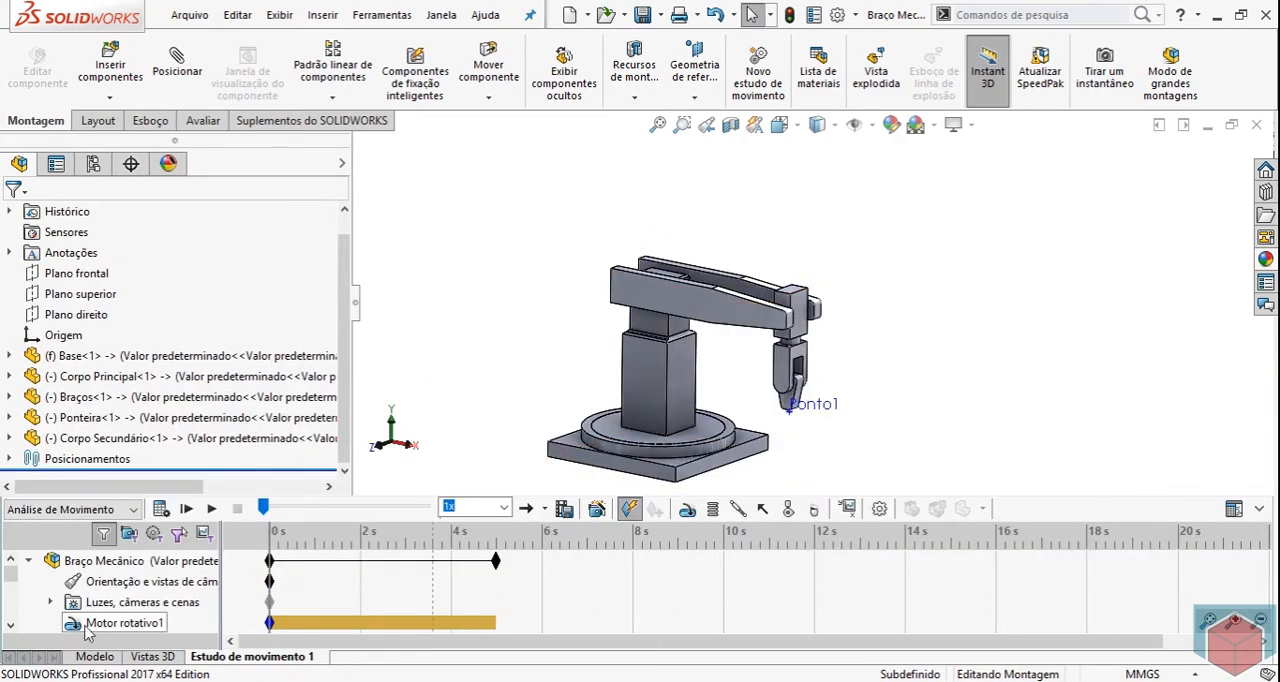
left_click(162, 509)
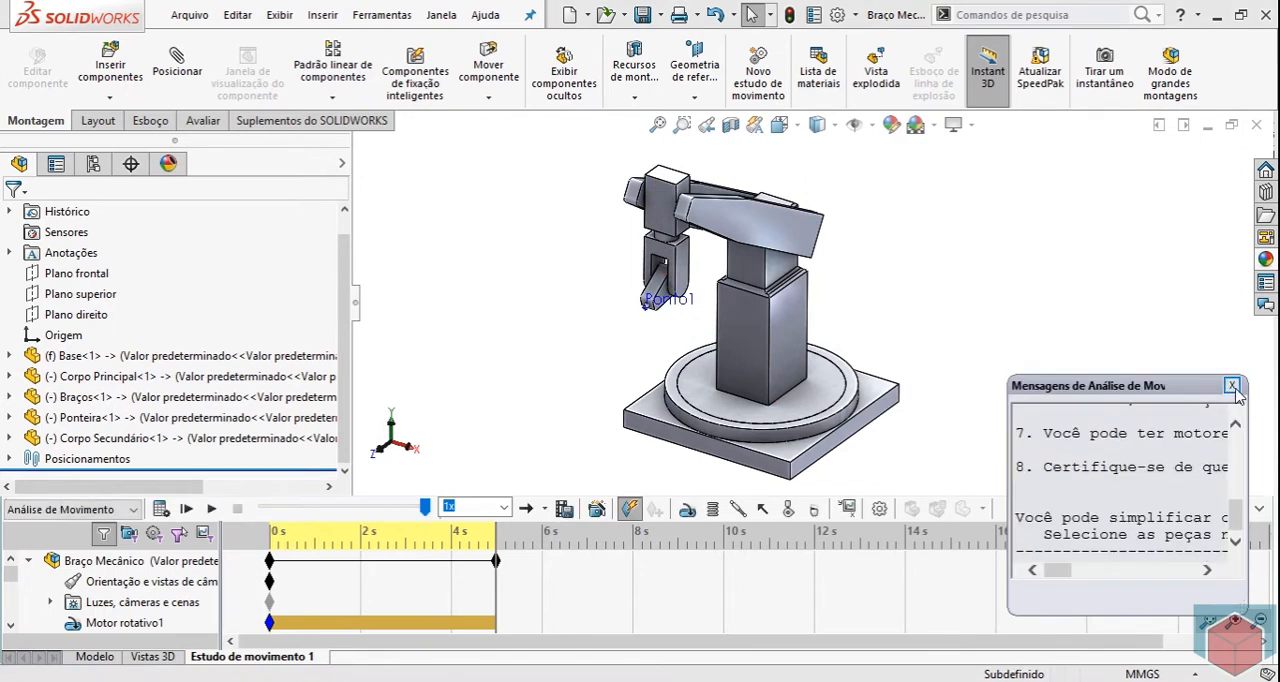
Enlarge the motion analysis messages, examine the advice about the solver type, and close them.
left_click_drag(1099, 389, 873, 164)
left_click_drag(981, 374, 1218, 457)
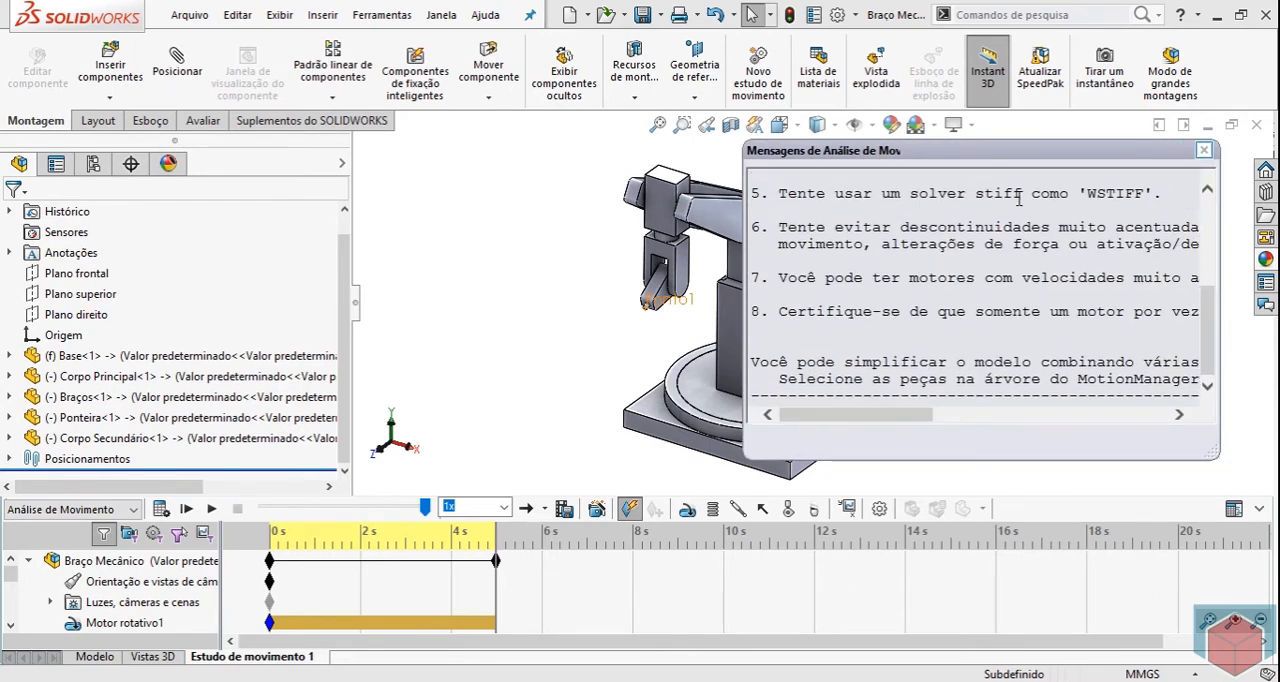
left_click_drag(967, 192, 909, 193)
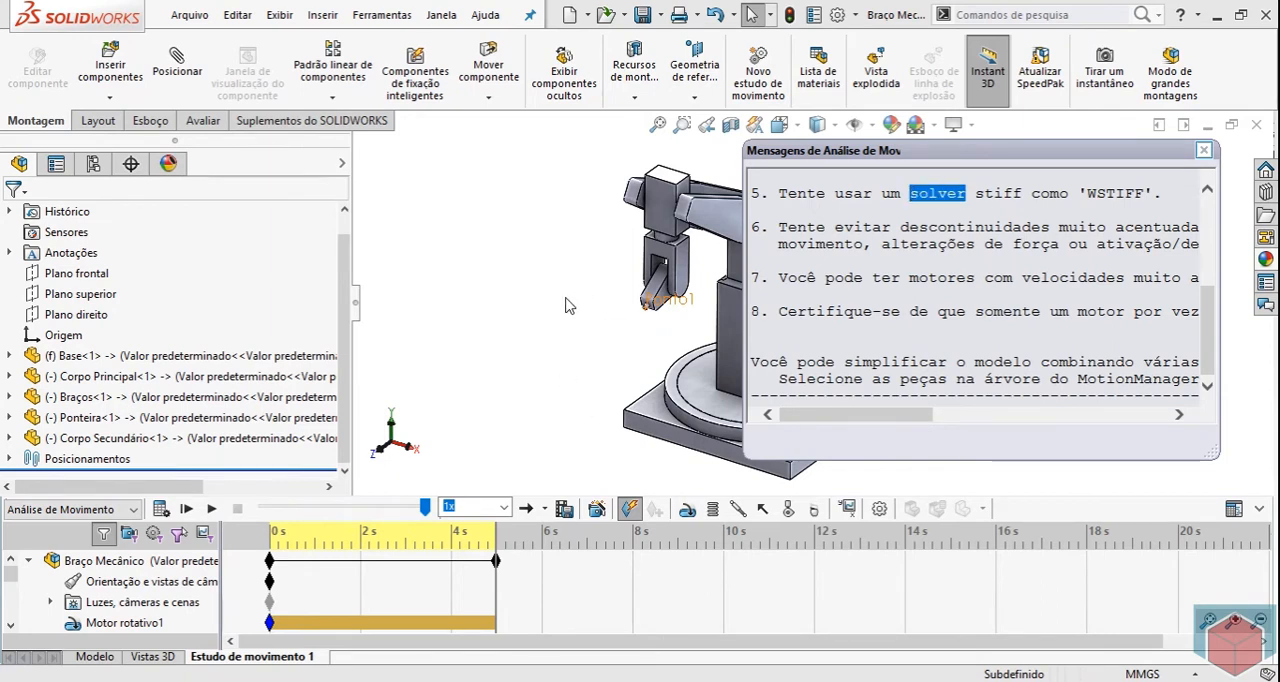
left_click(1204, 150)
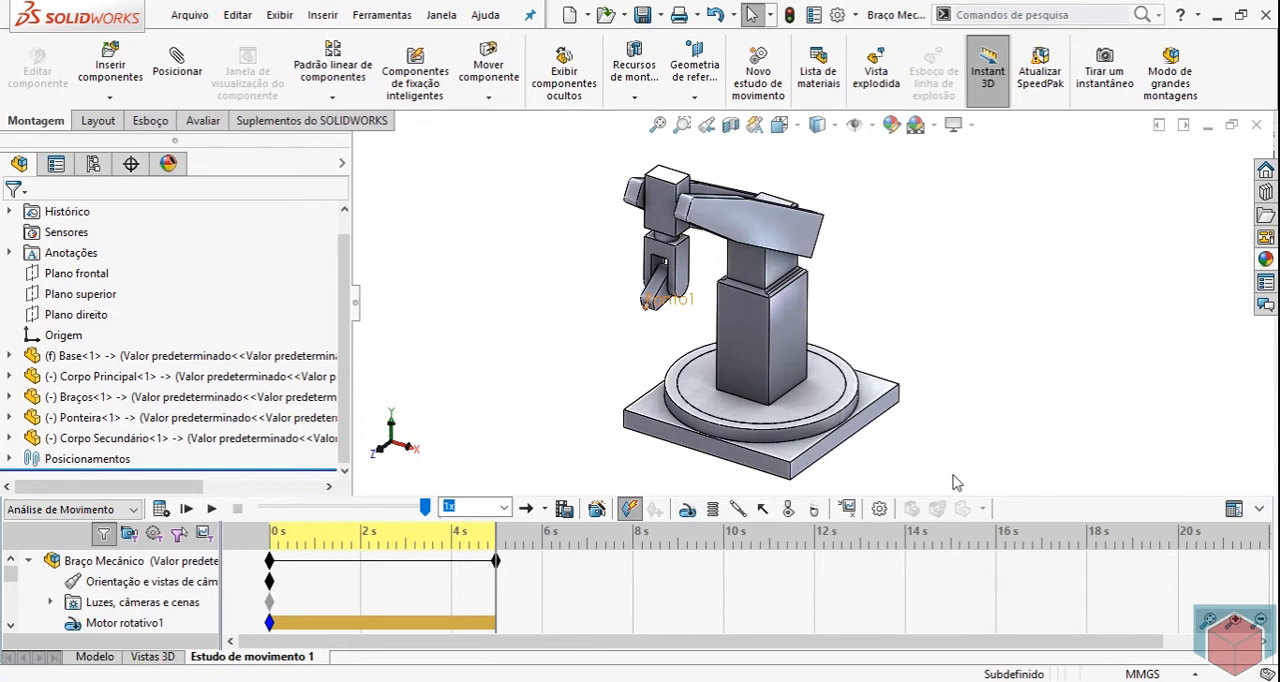
Set the motion analysis to 30 frames per second in the motion study properties.
left_click(881, 509)
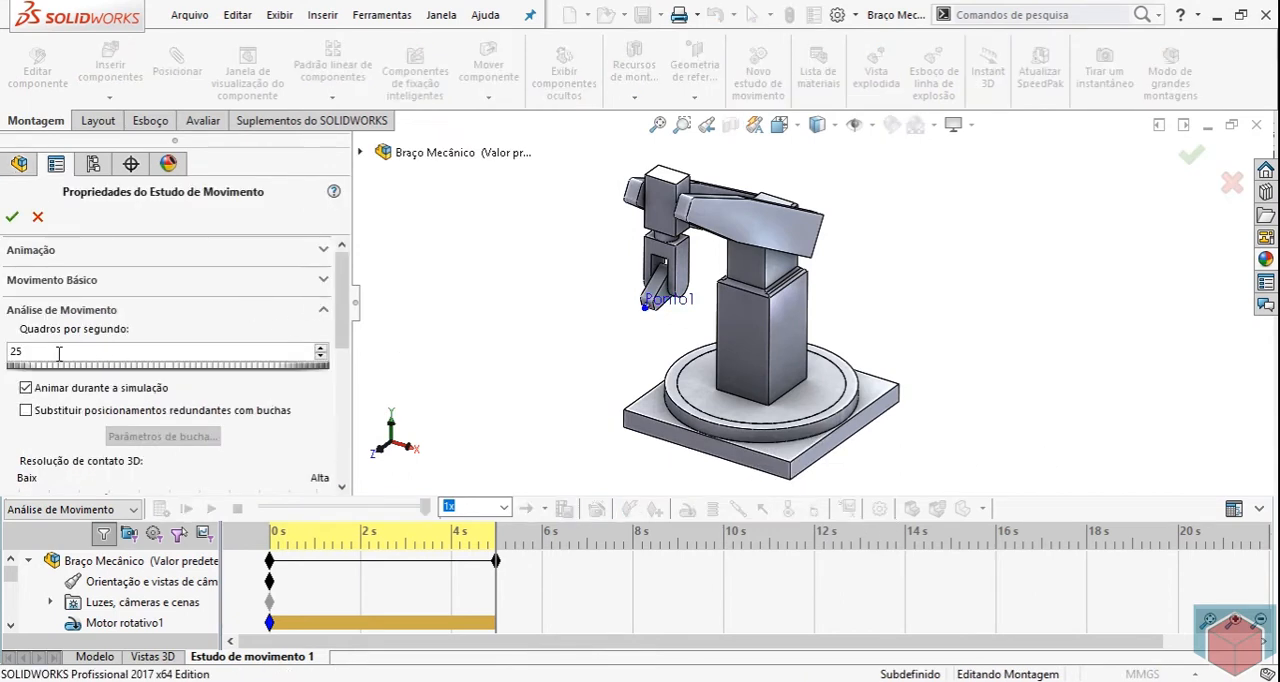
left_click(36, 218)
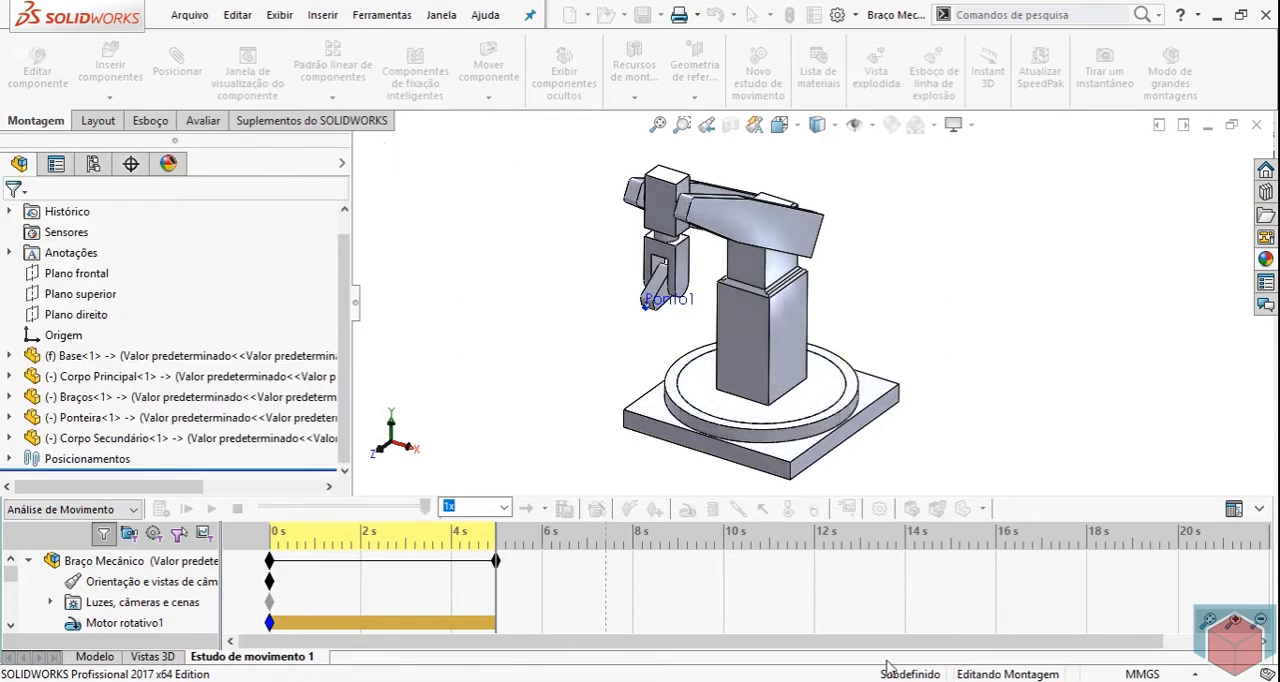
left_click(880, 509)
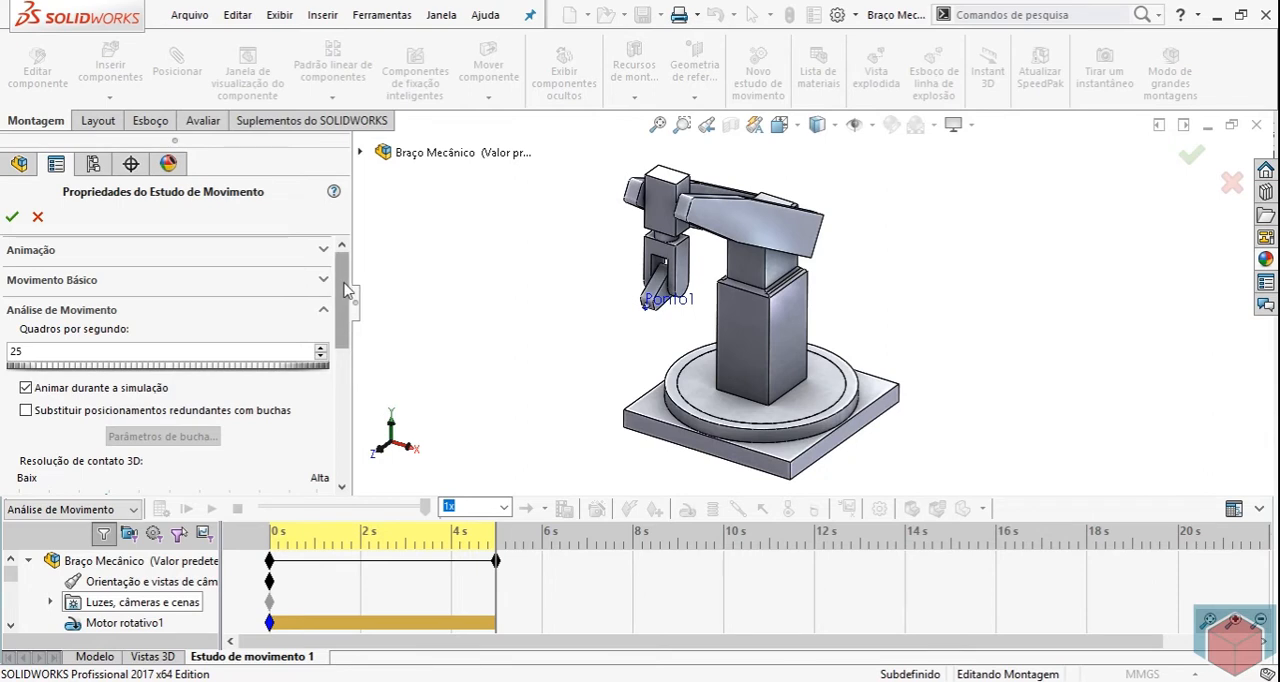
scroll(345, 289, "down", 1)
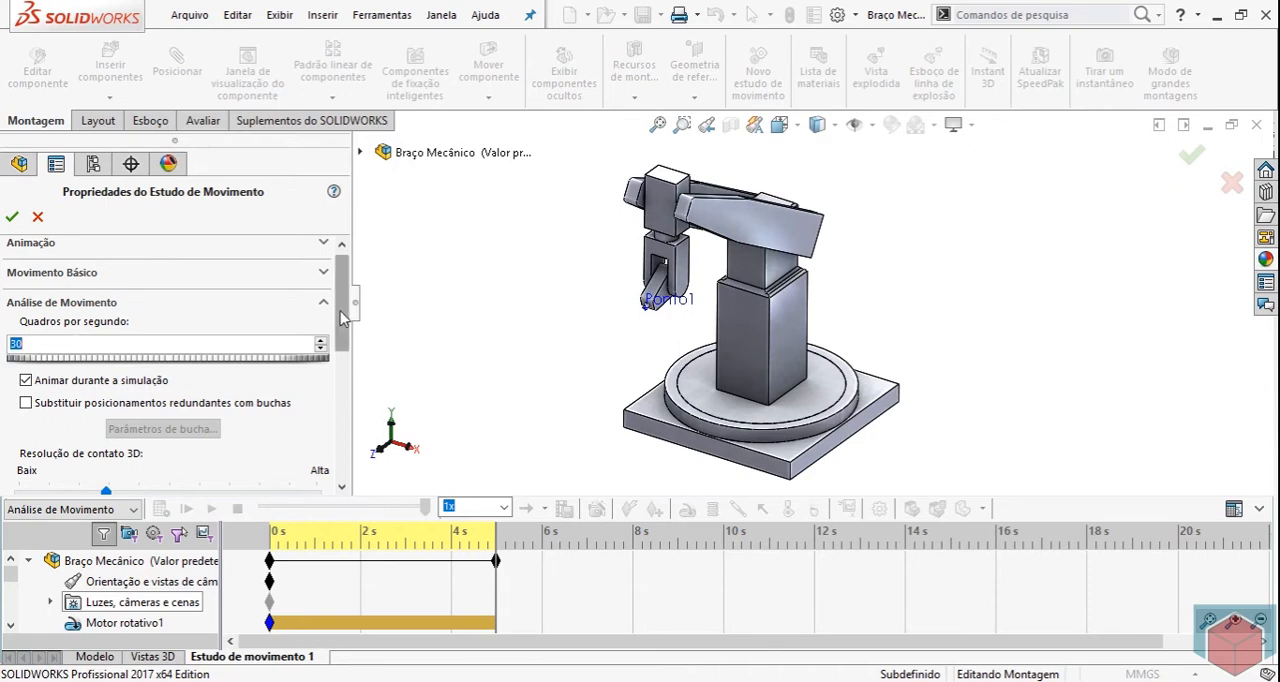
Examine the integrator types in the advanced motion analysis options, including WSTIFF, and cancel the dialog.
scroll(342, 378, "down", 5)
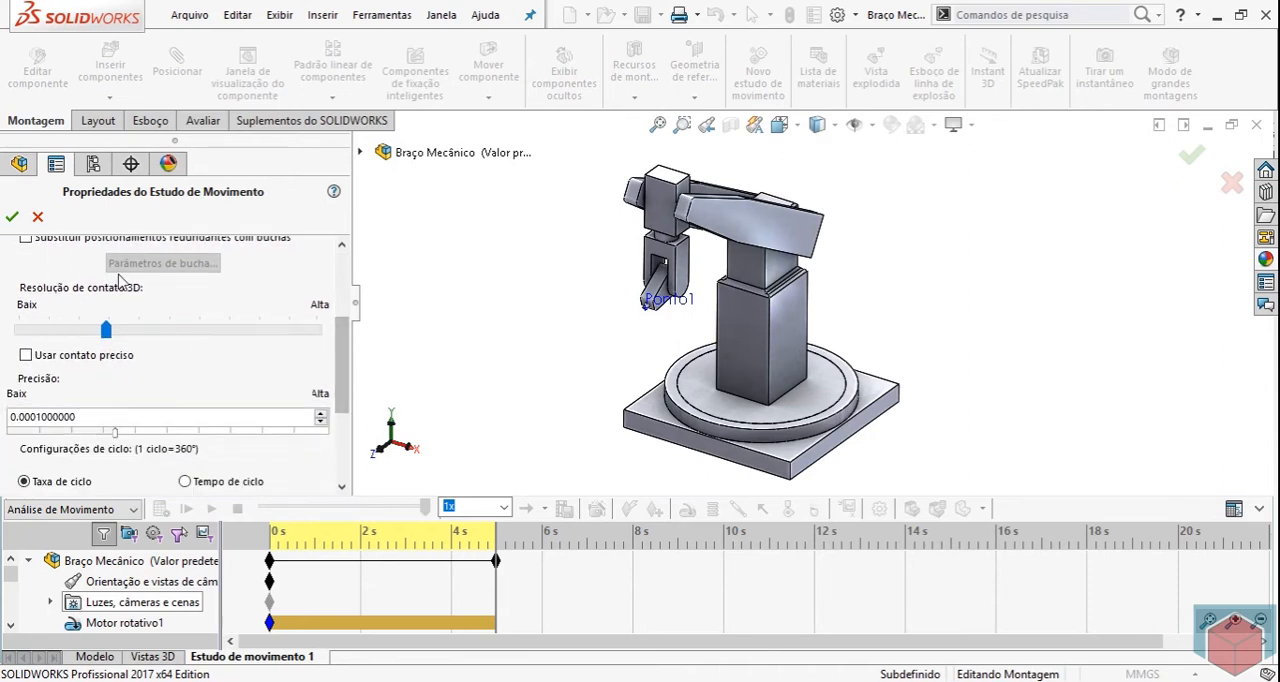
scroll(340, 368, "down", 2)
left_click_drag(340, 368, 342, 416)
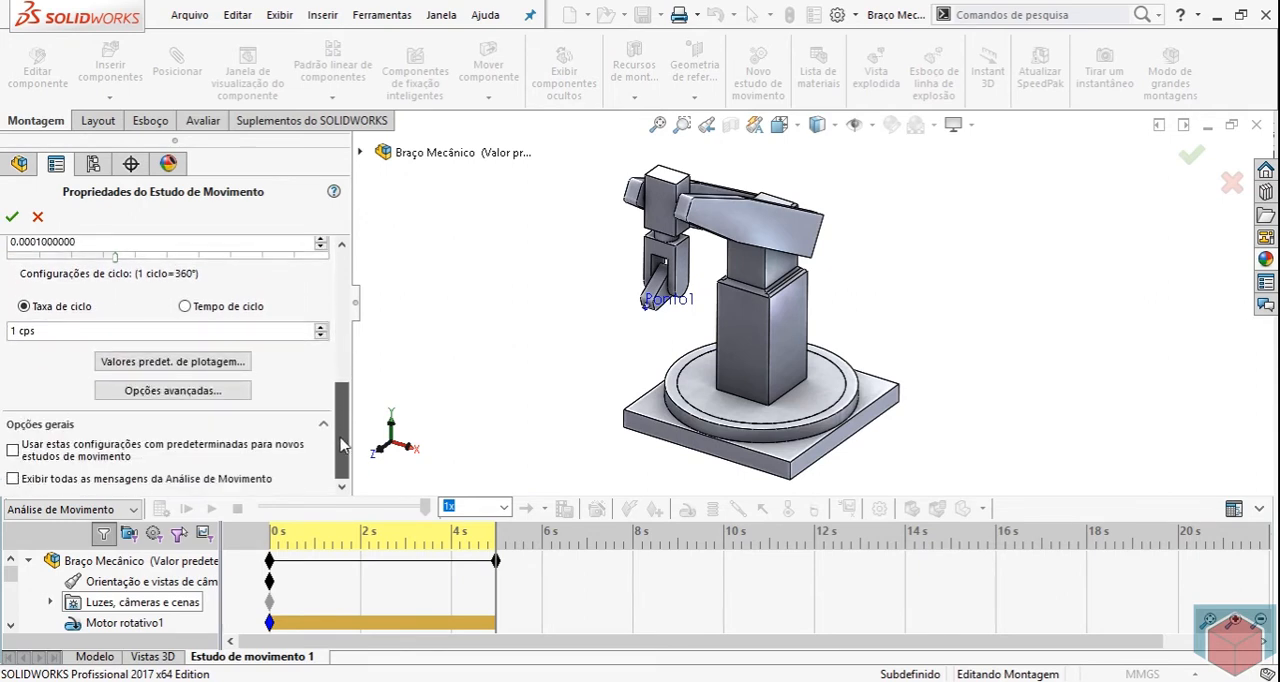
left_click(180, 395)
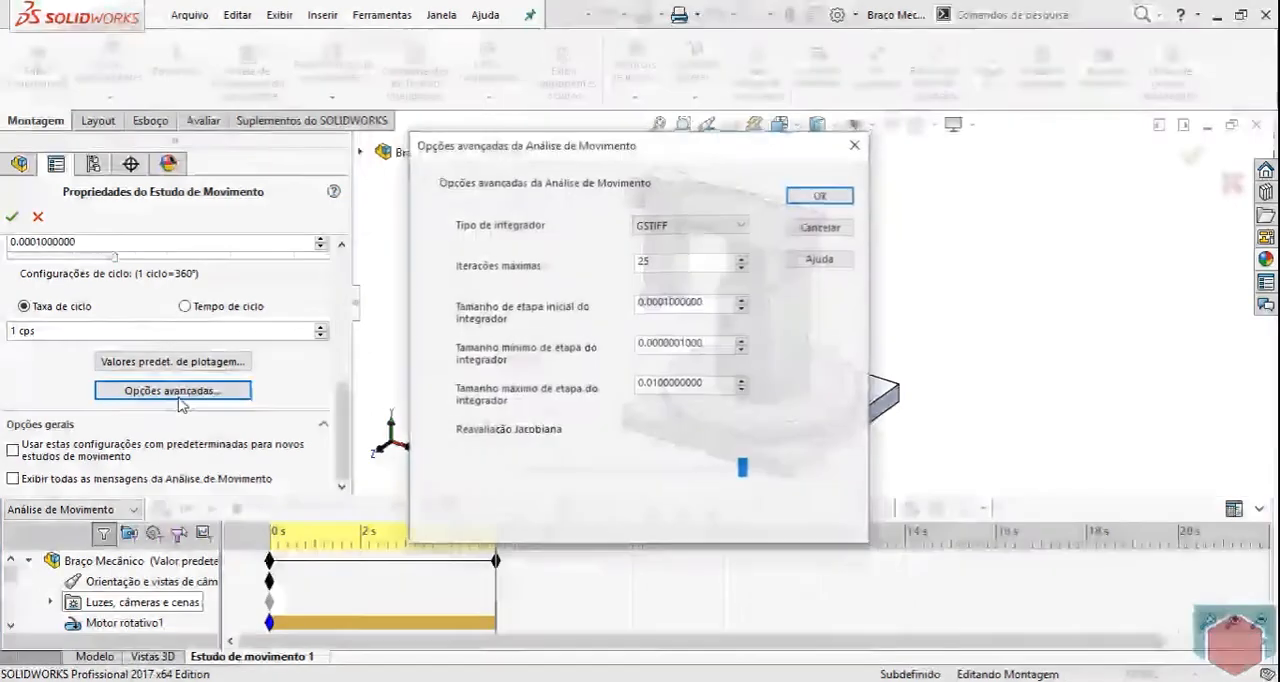
left_click(740, 228)
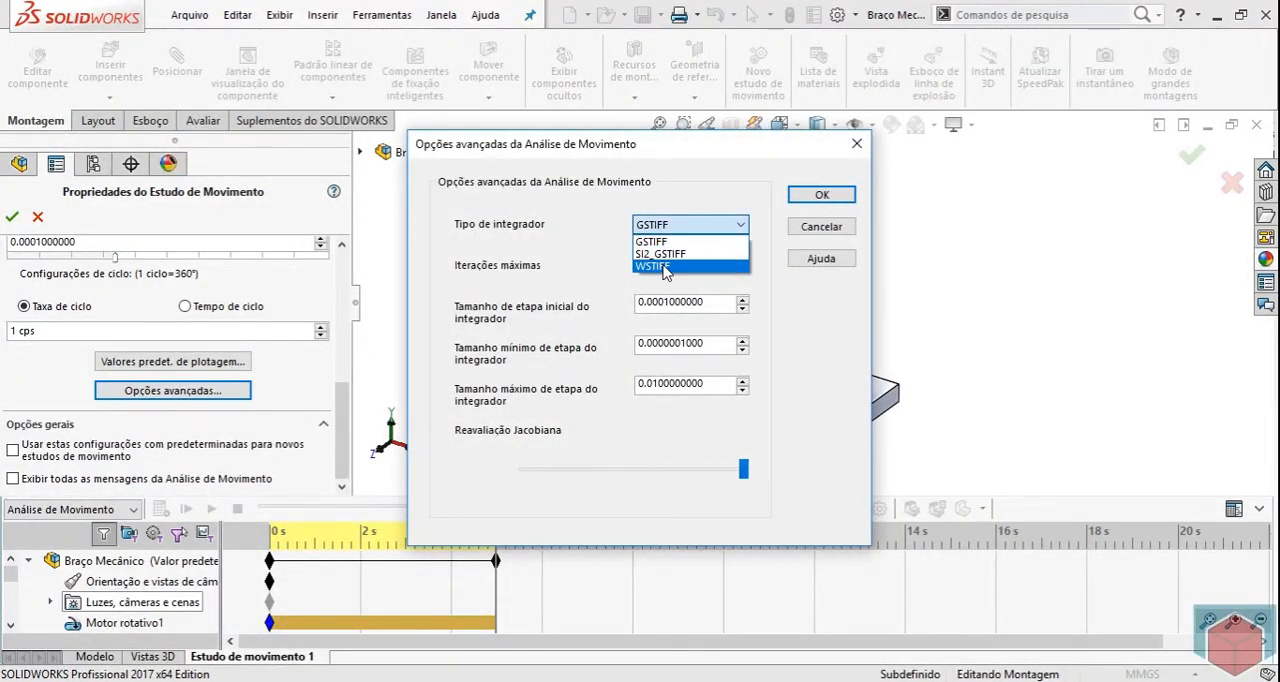
left_click(800, 311)
left_click(821, 226)
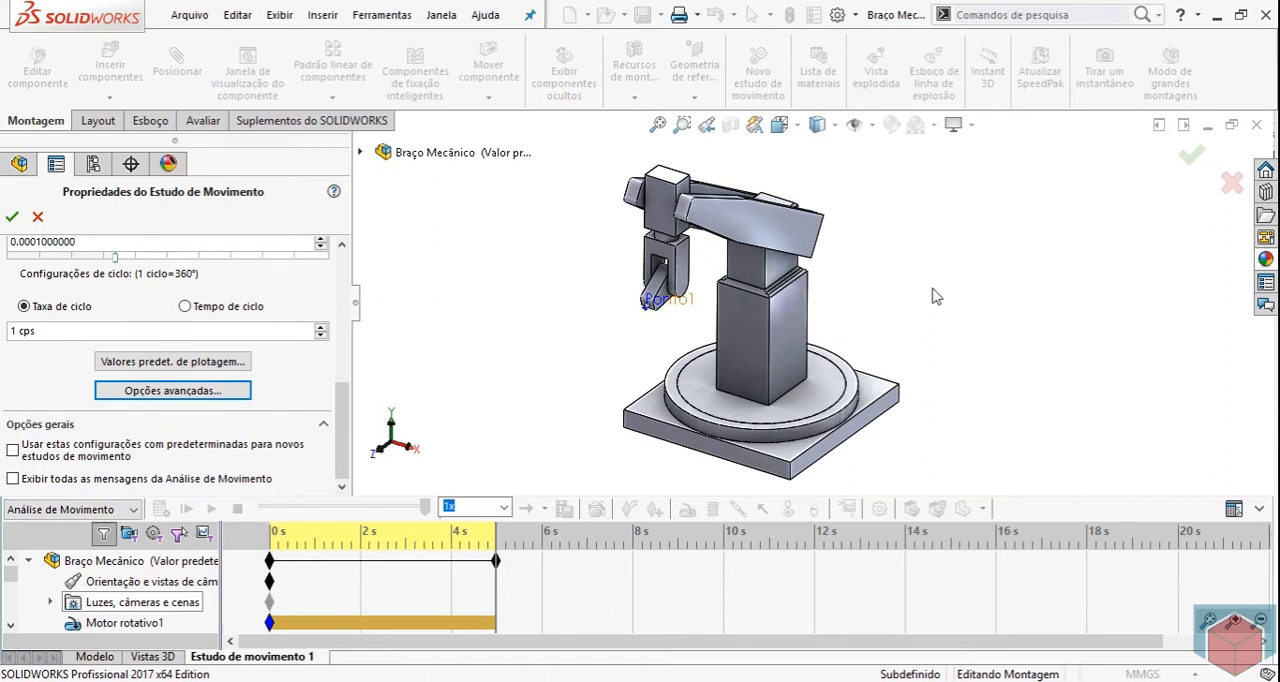
Accept the motion study properties and play the arm's motion from the start.
mouse_move(341, 422)
left_mouse_down()
mouse_move(342, 355)
mouse_move(342, 425)
left_mouse_up()
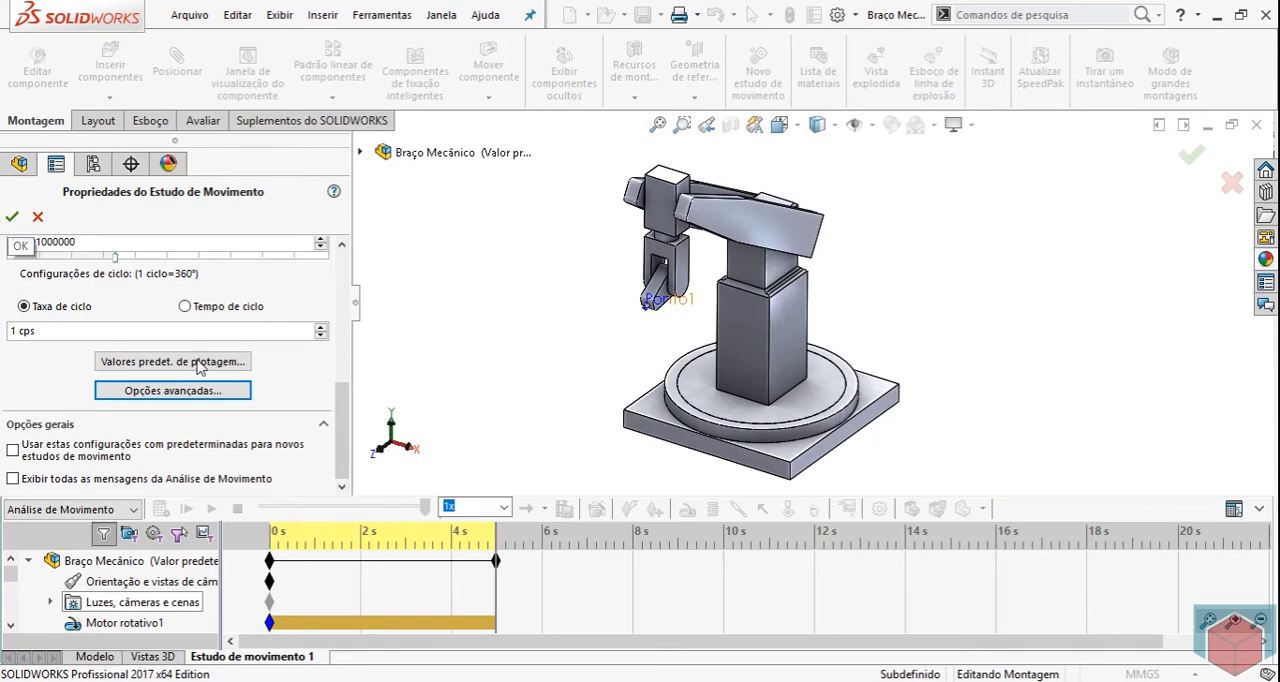
left_click(13, 217)
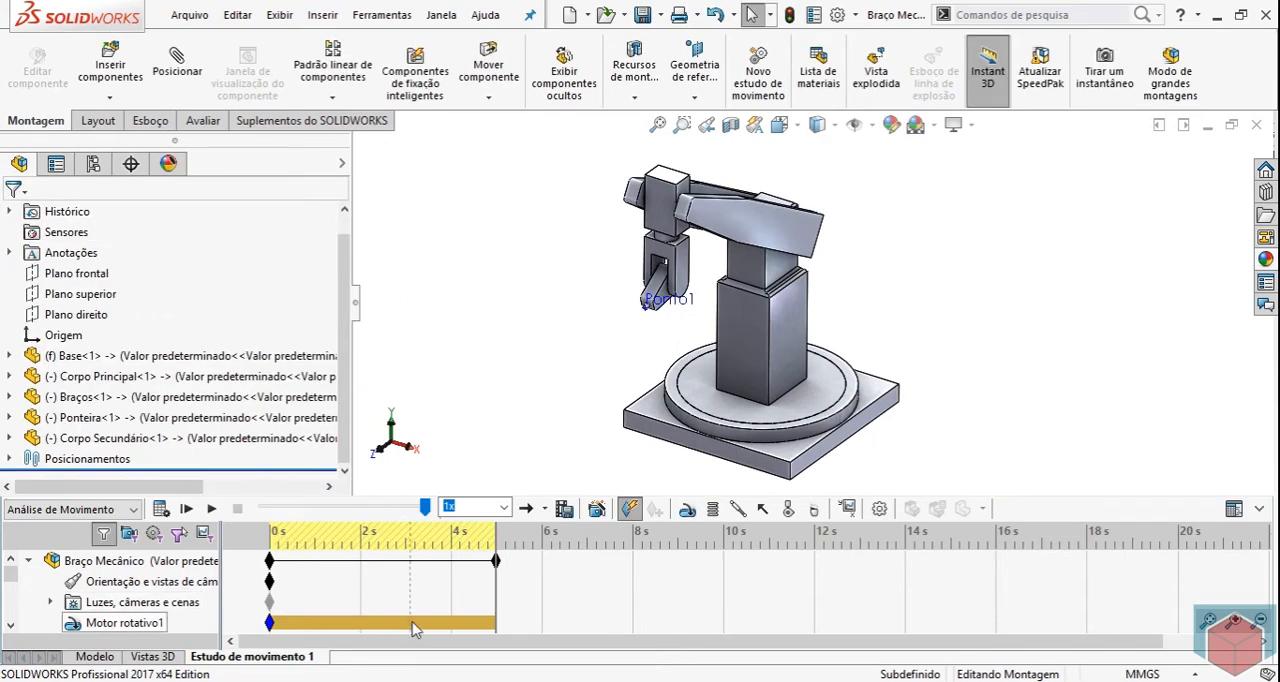
left_click(192, 510)
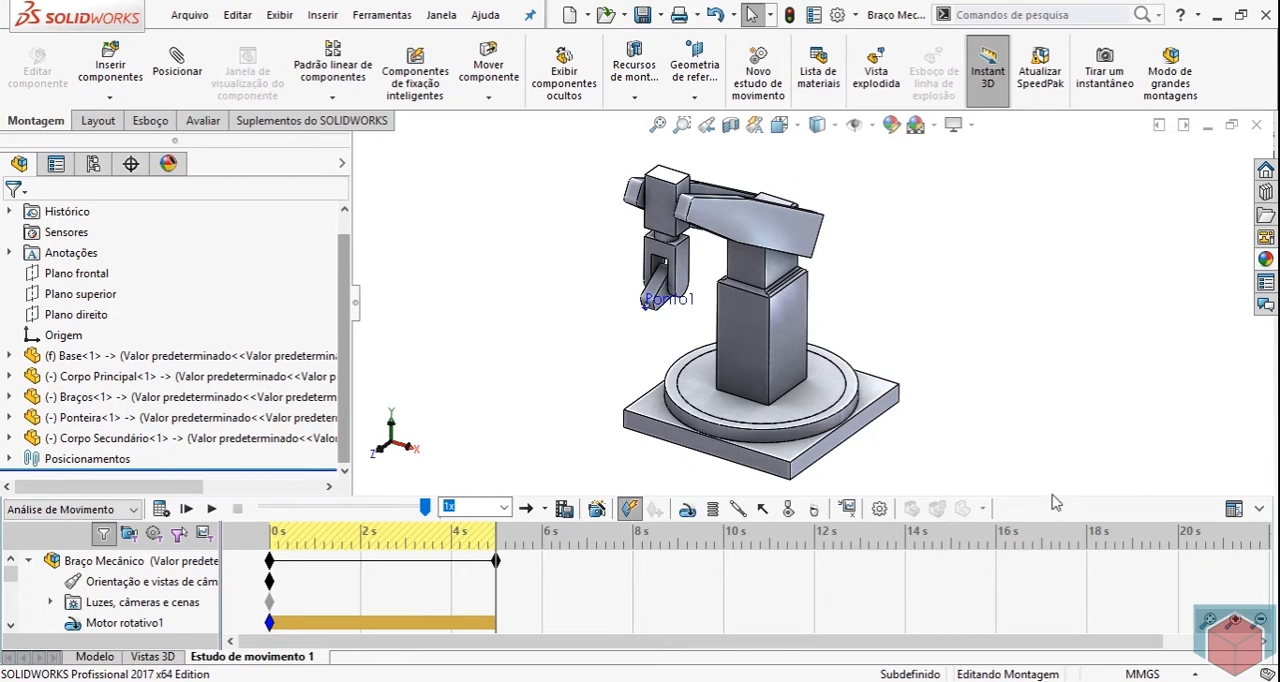
Enlarge the motion study area and add a Deslocamento/Velocidade/Aceleração result of type Rastrear caminho for Ponto1 on the Ponteira.
left_click_drag(1052, 495, 1050, 376)
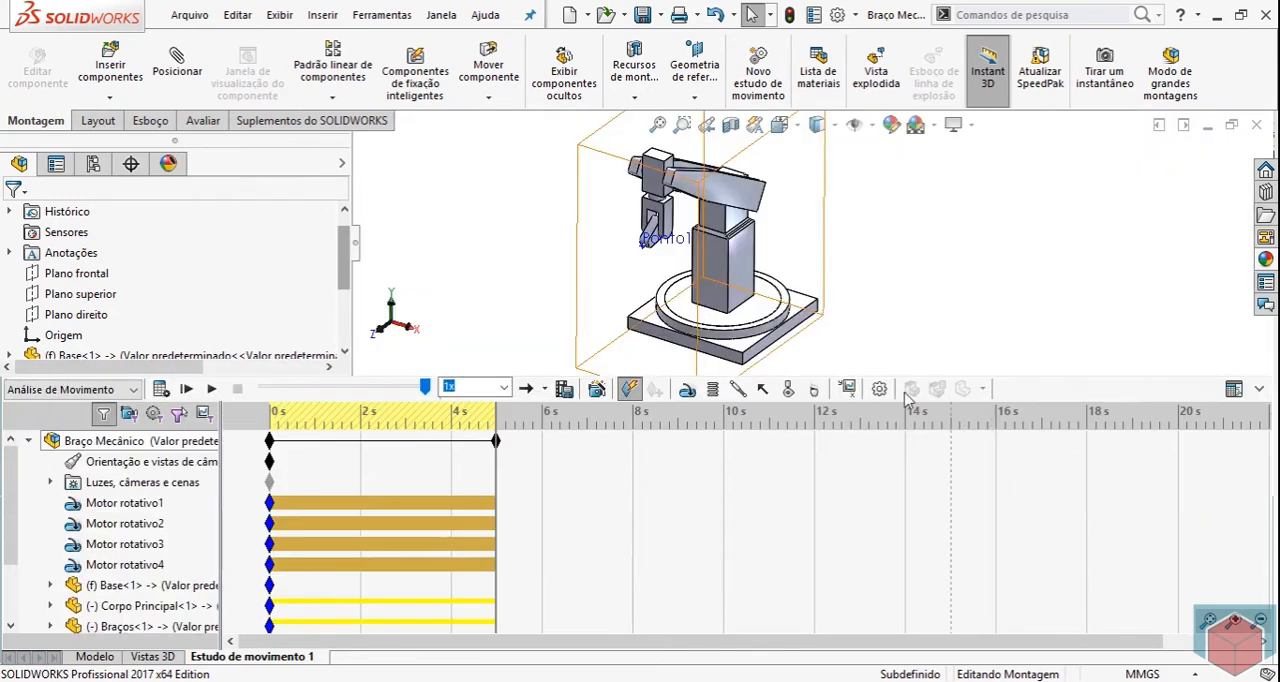
left_click(847, 389)
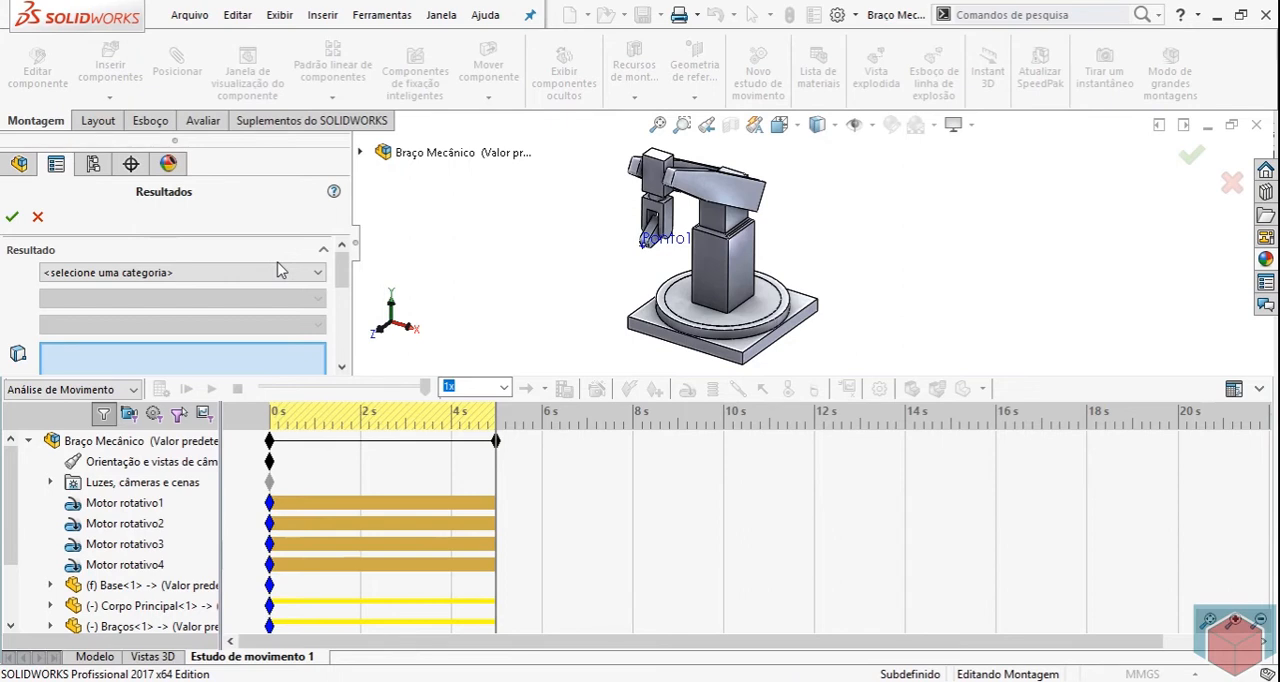
left_click(200, 272)
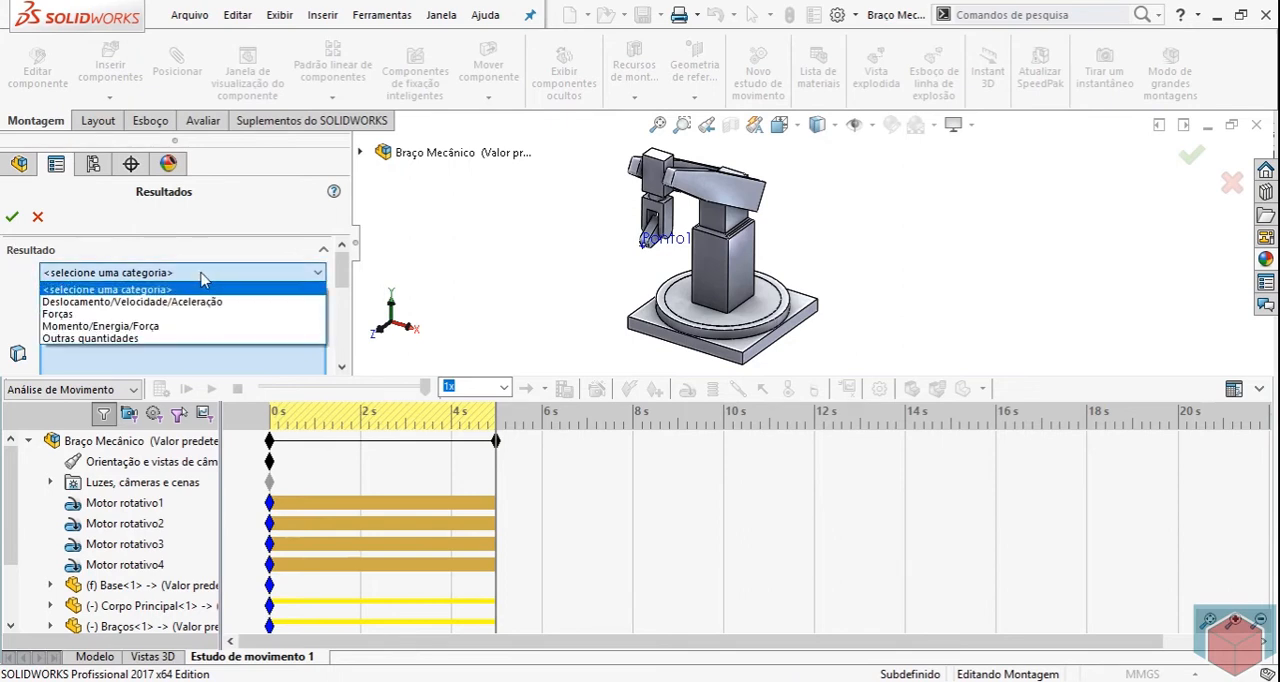
left_click(140, 302)
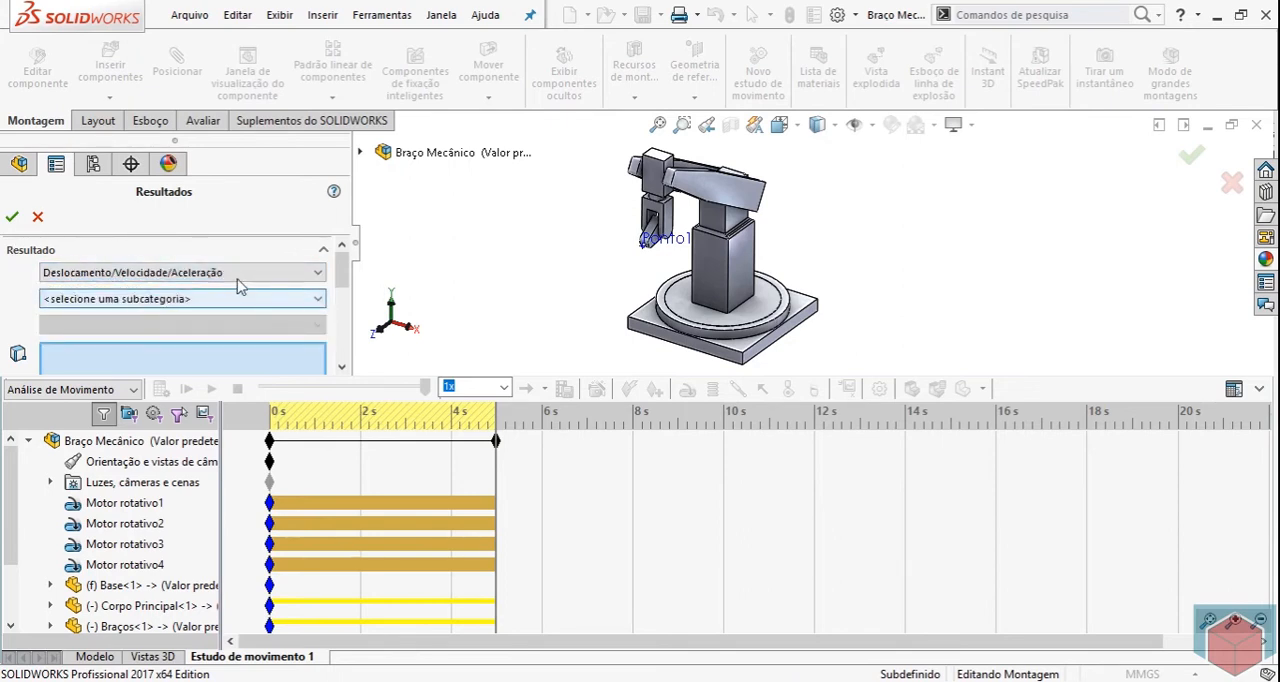
left_click(240, 300)
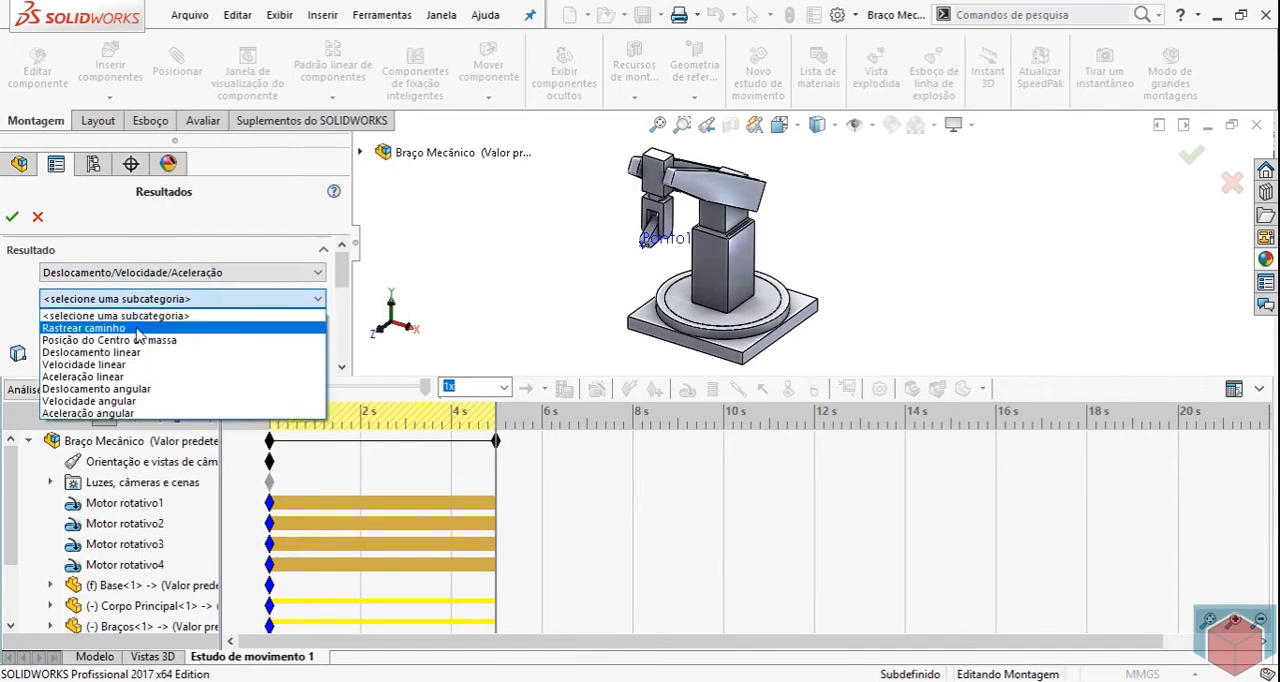
left_click(100, 328)
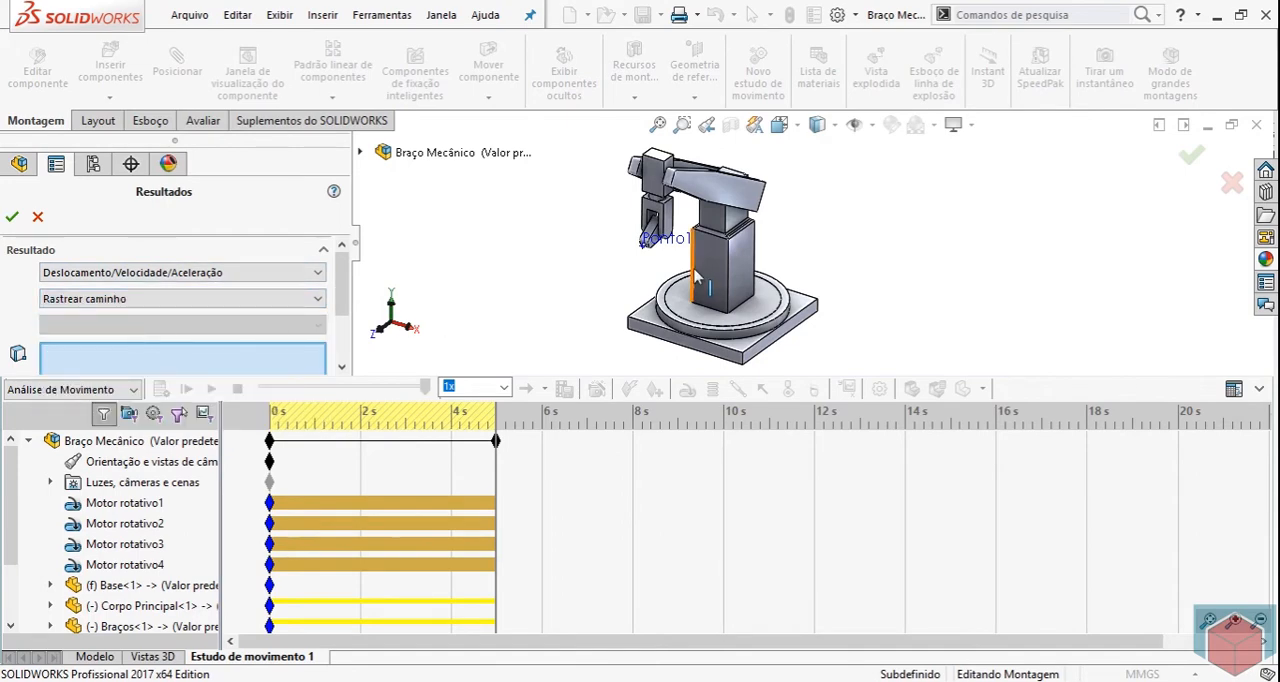
scroll(640, 250, "down", 8)
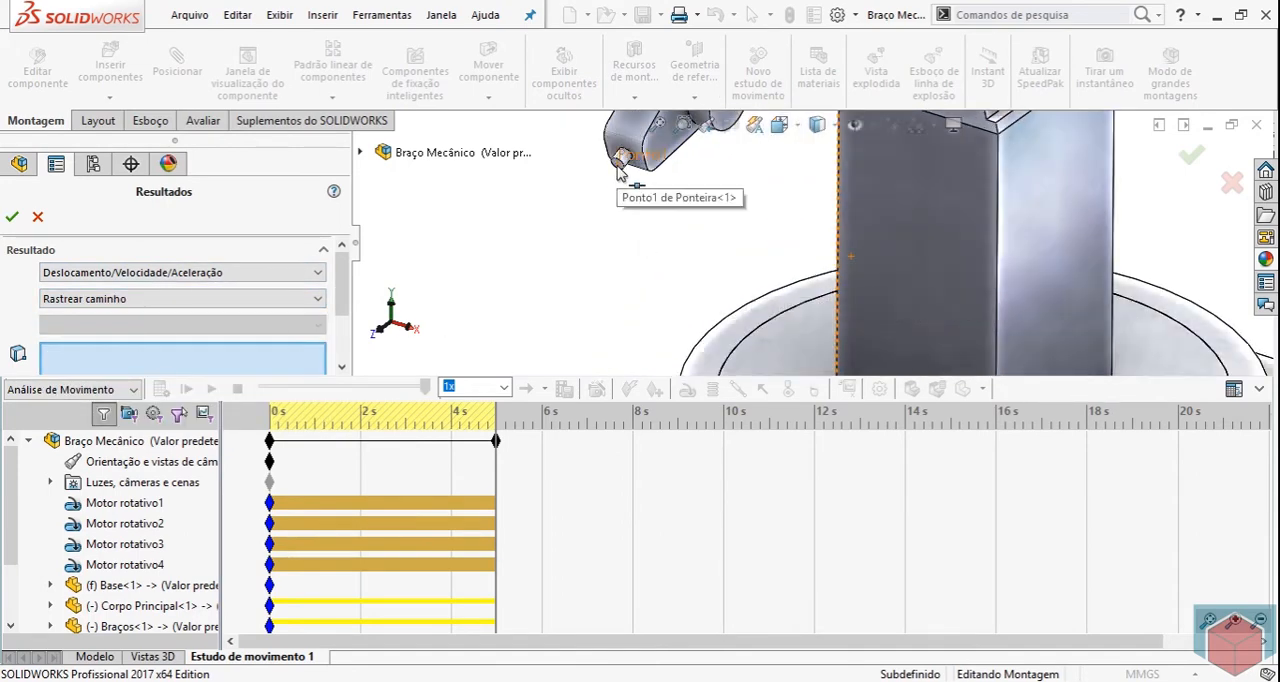
left_click(618, 176)
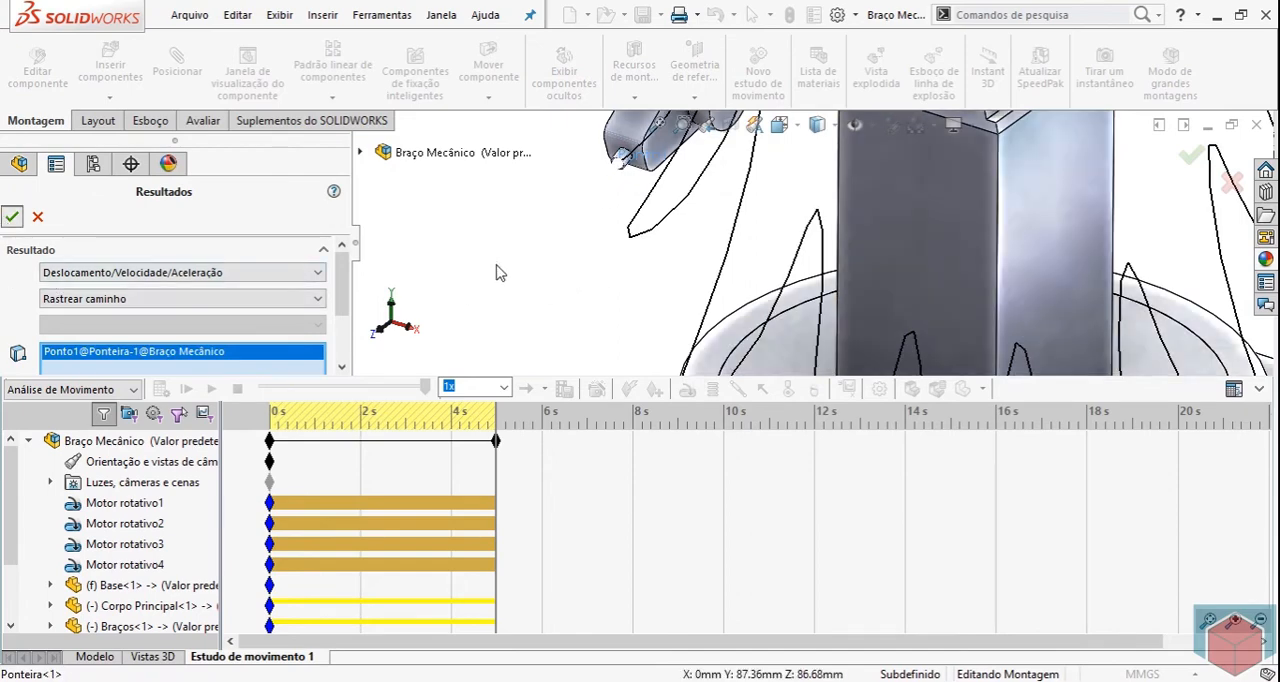
Examine the path traced by the Ponteira's tip point around the arm from several angles.
scroll(543, 269, "up", 8)
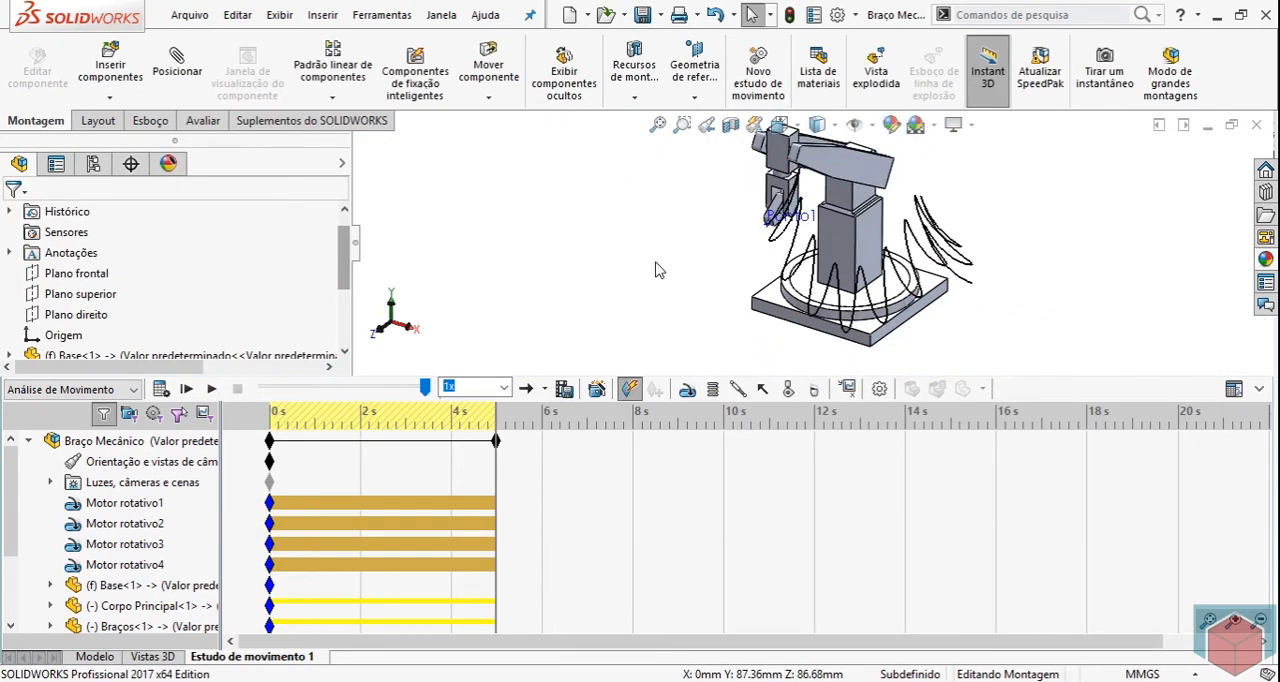
middle_click_drag(1186, 291, 1057, 273)
middle_click_drag(982, 287, 986, 314)
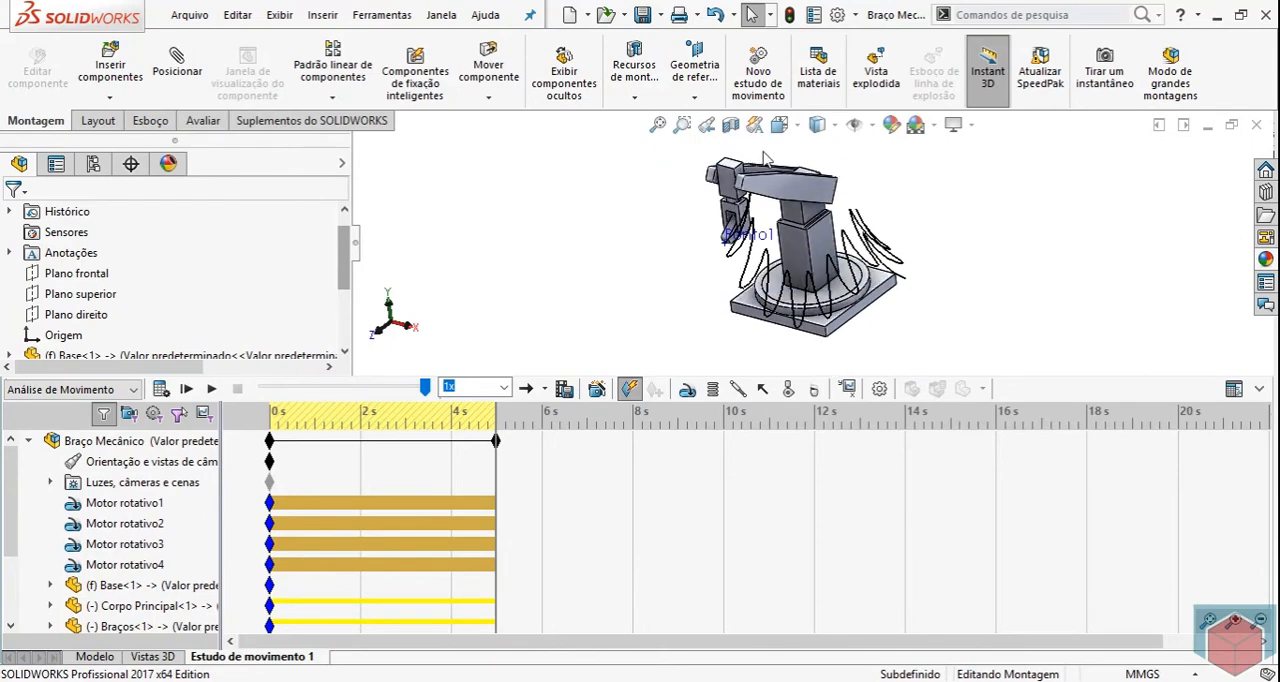
scroll(757, 215, "down", 5)
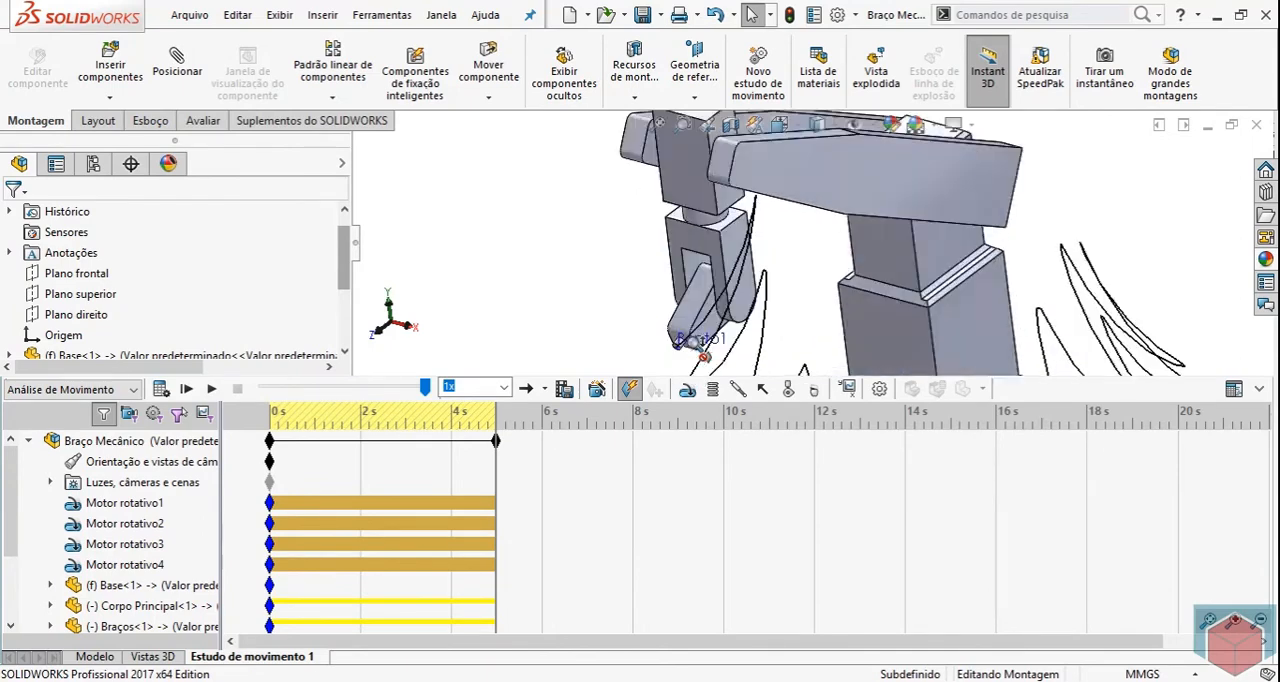
scroll(703, 346, "up", 7)
middle_click_drag(1132, 341, 1138, 305)
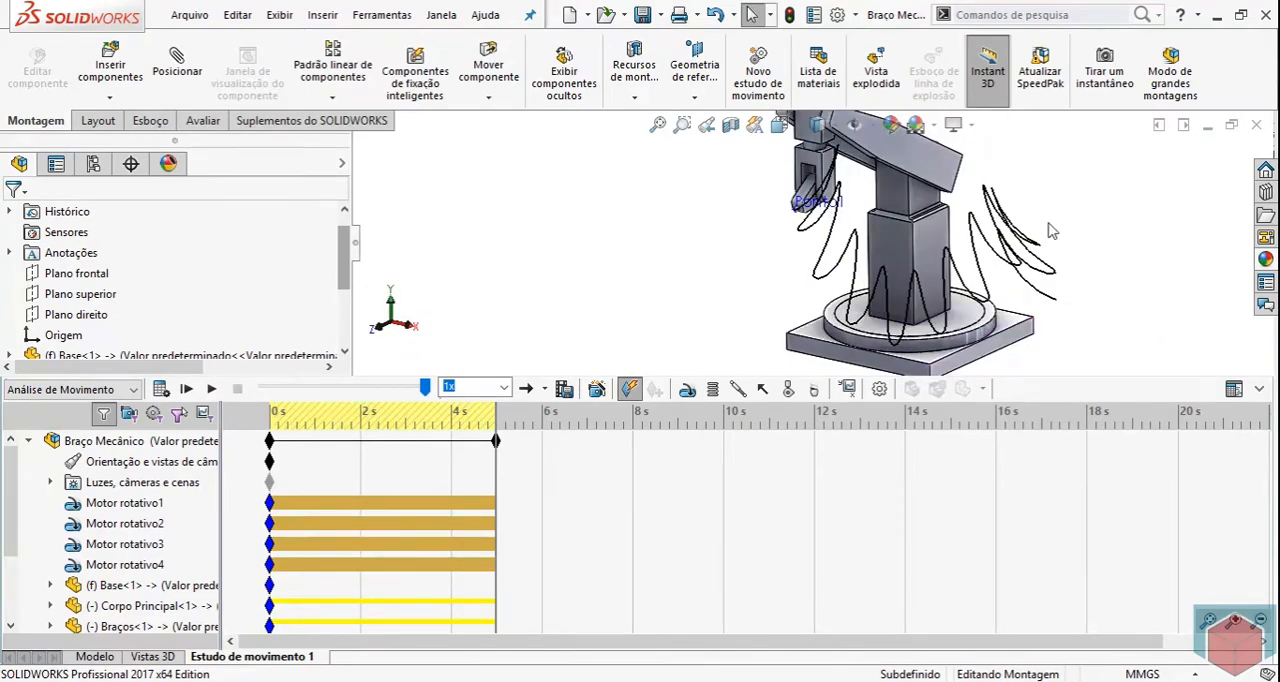
mouse_move(1122, 301)
middle_mouse_down()
mouse_move(1135, 290)
mouse_move(1117, 308)
middle_mouse_up()
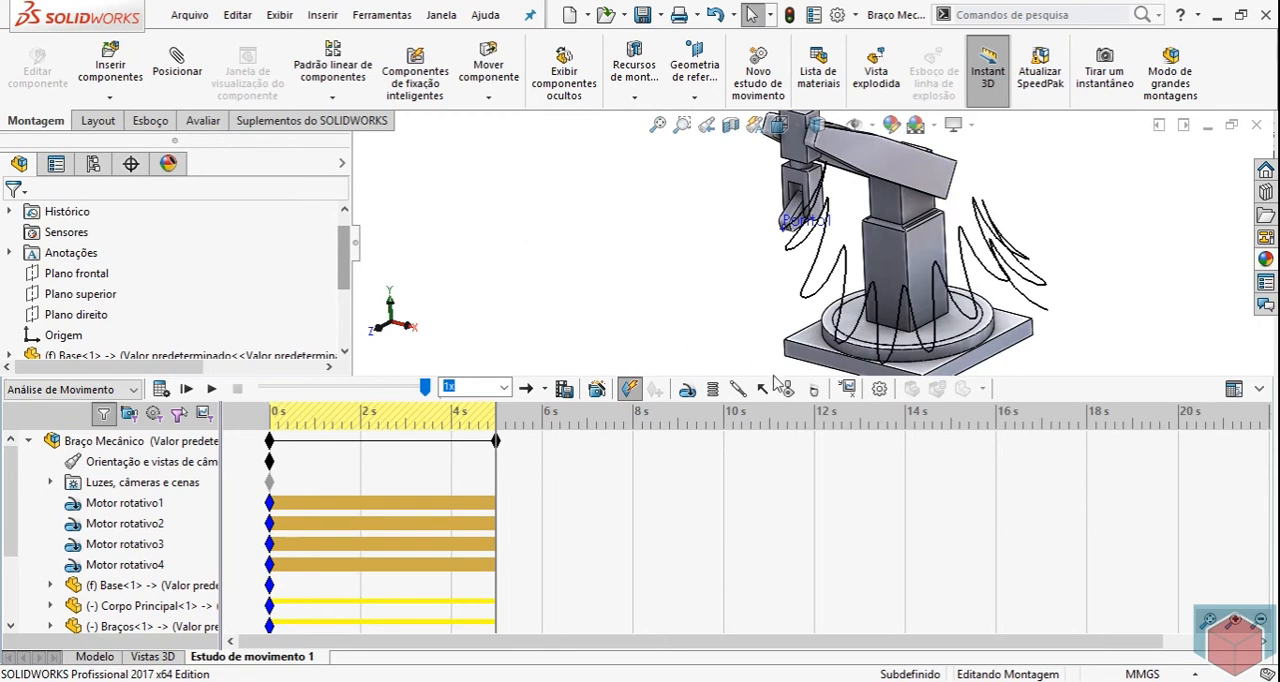
Start a new result plot with category Deslocamento/Velocidade/Aceleração, subcategory Deslocamento linear and Componente Y.
left_click(858, 393)
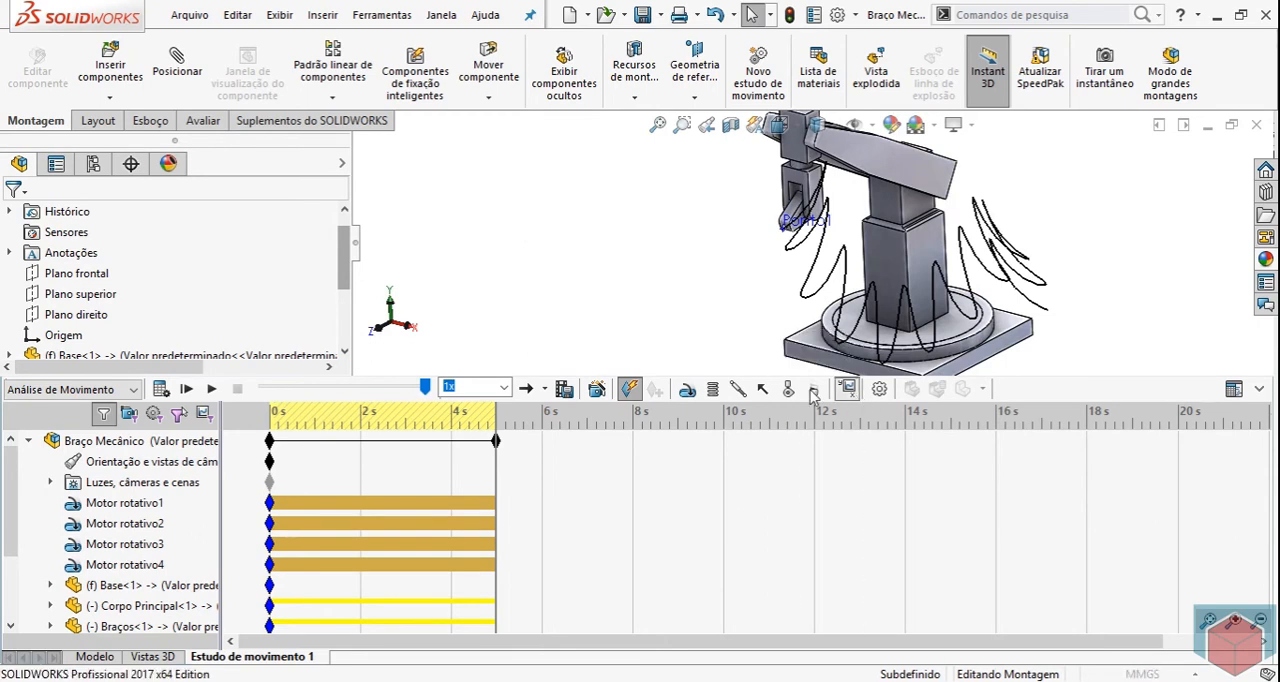
left_click(180, 272)
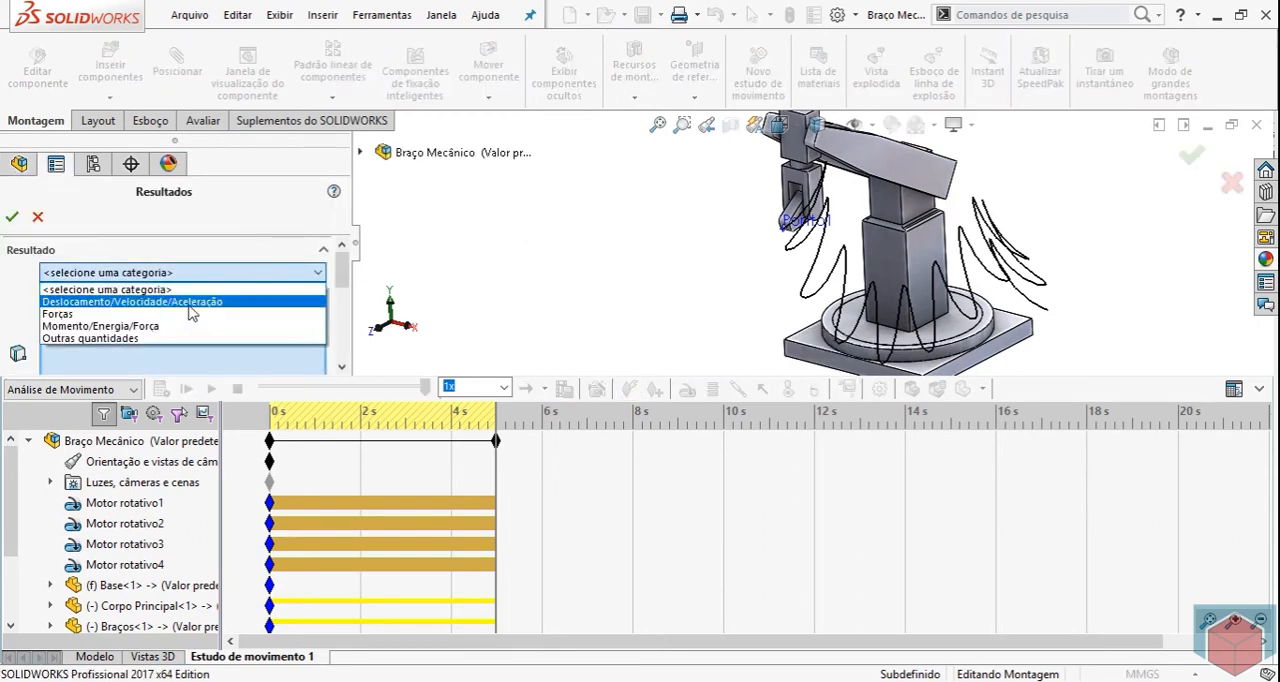
left_click(190, 301)
left_click(311, 298)
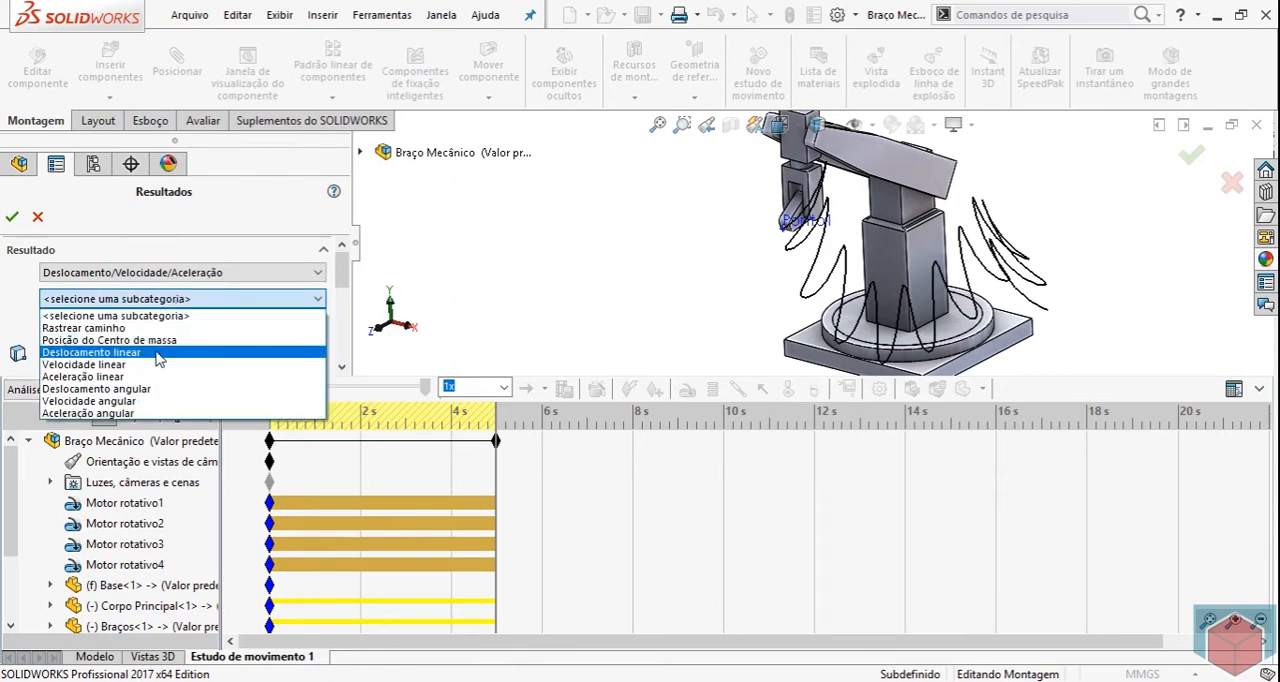
left_click(133, 352)
left_click(171, 300)
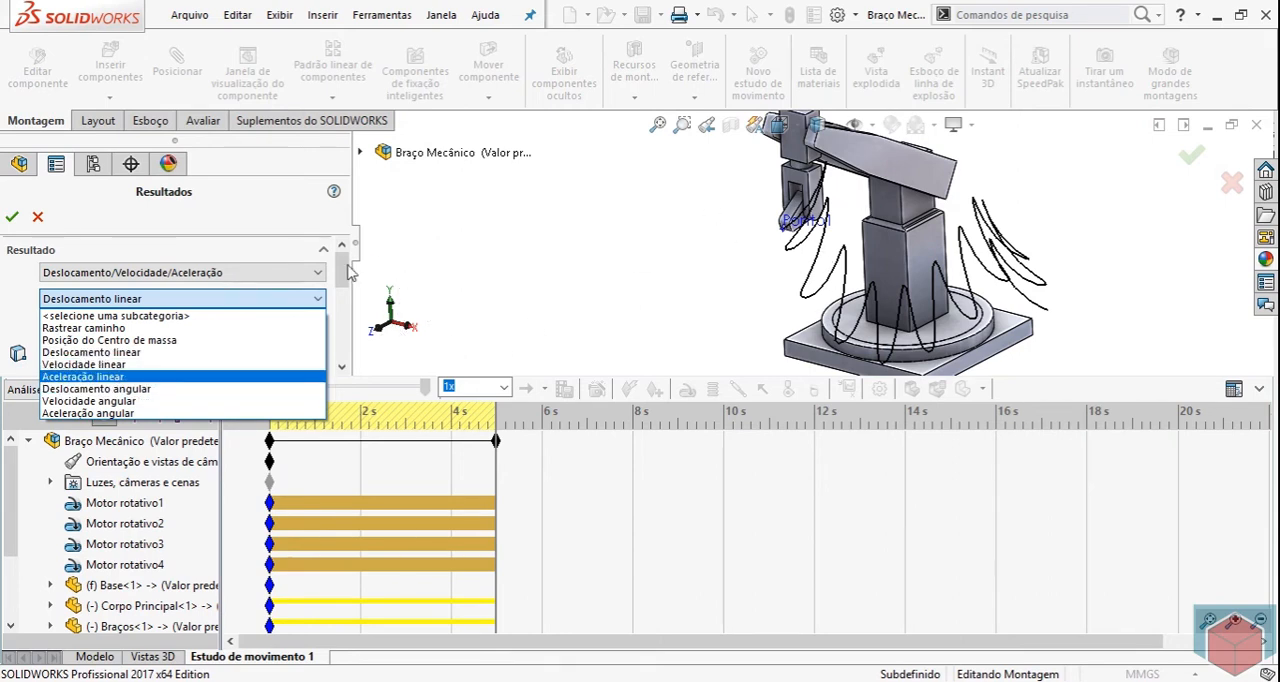
left_click(118, 352)
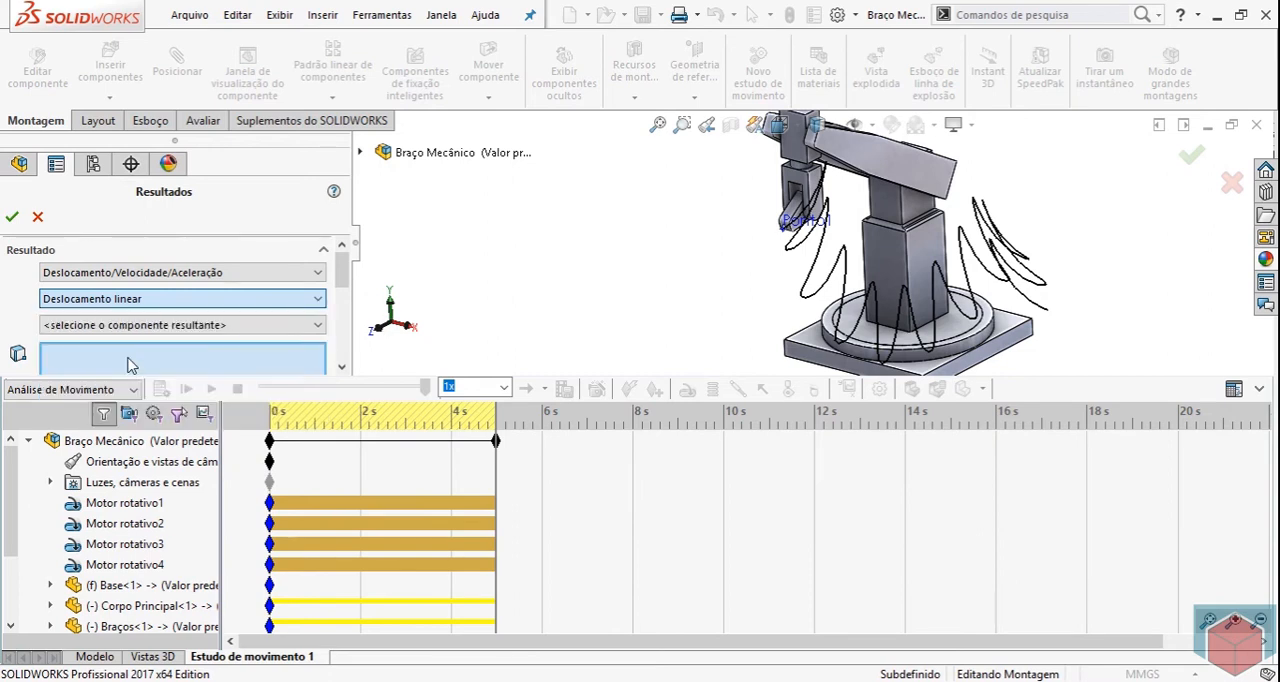
left_click(297, 325)
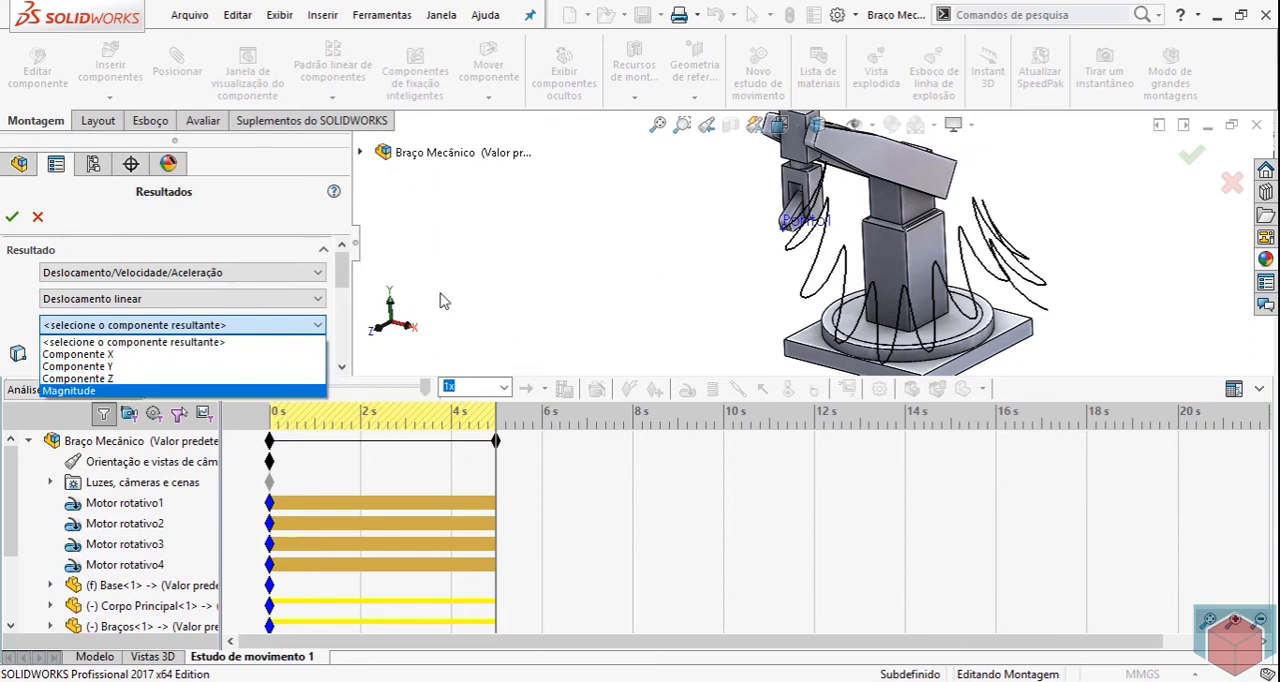
left_click(120, 368)
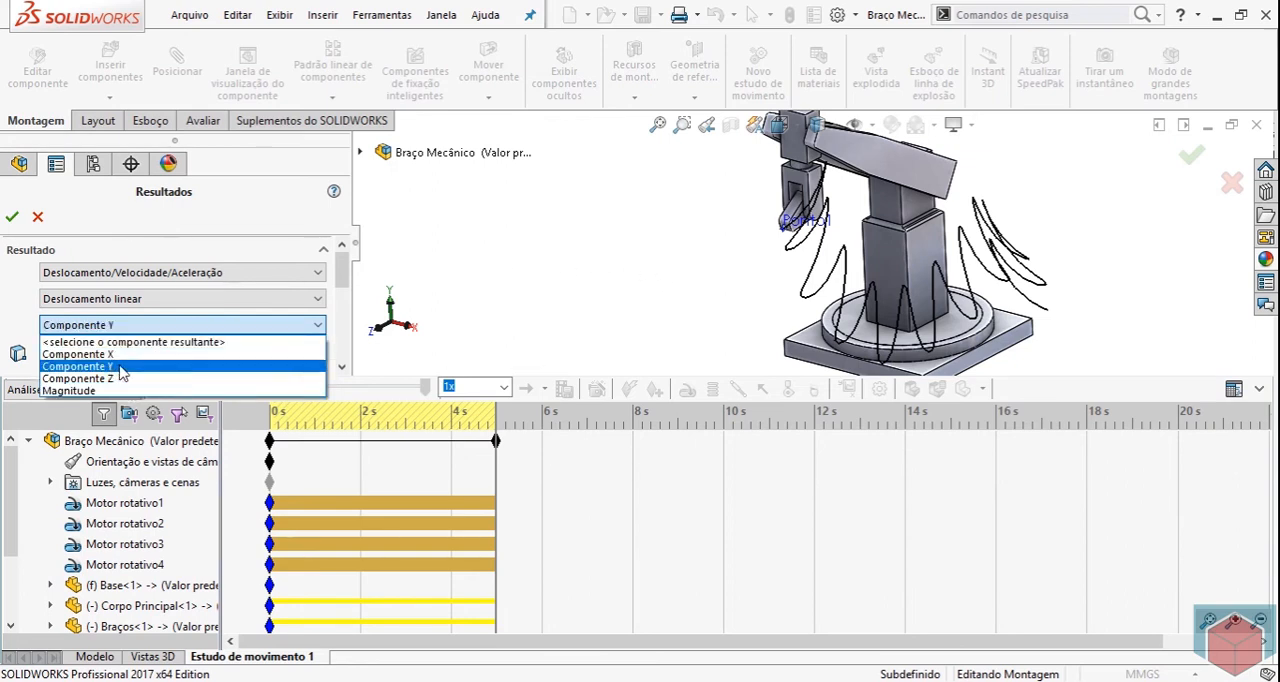
Measure the plotted displacement from Ponto1 on the Ponteira to the underside face of the Base and create the plot.
scroll(814, 254, "down", 3)
scroll(814, 254, "down", 2)
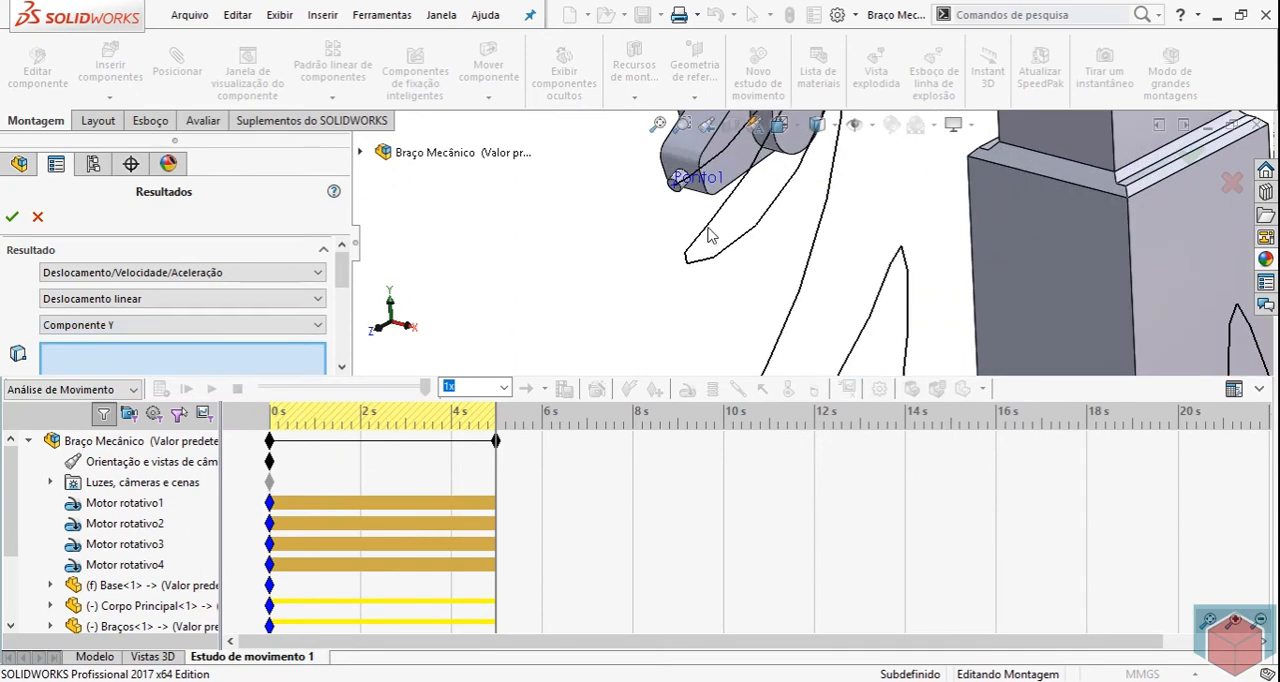
scroll(713, 236, "down", 2)
left_click(686, 206)
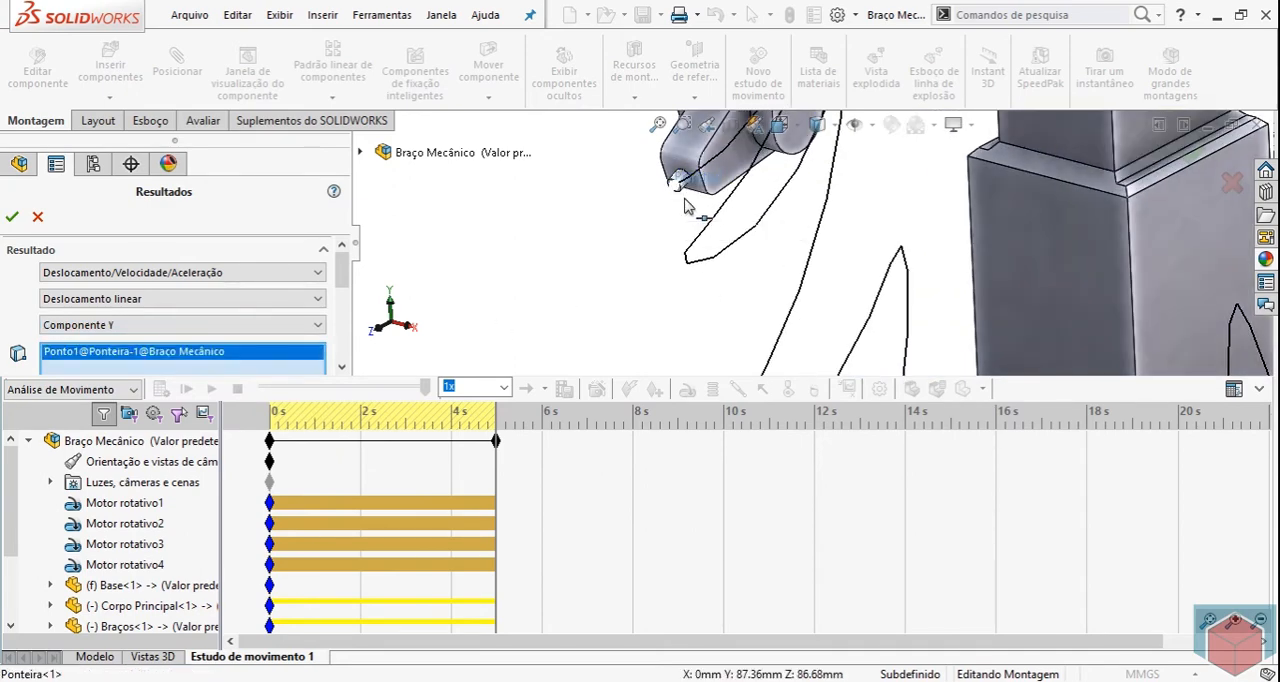
scroll(630, 305, "up", 6)
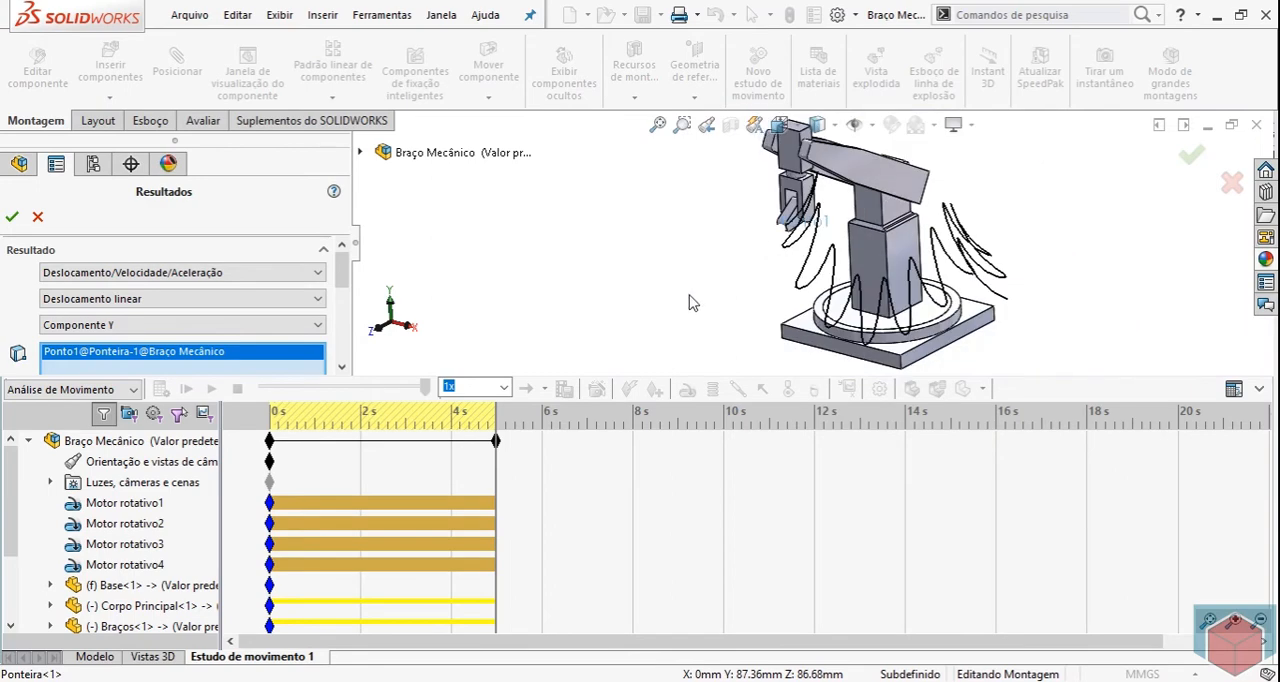
scroll(860, 340, "down", 3)
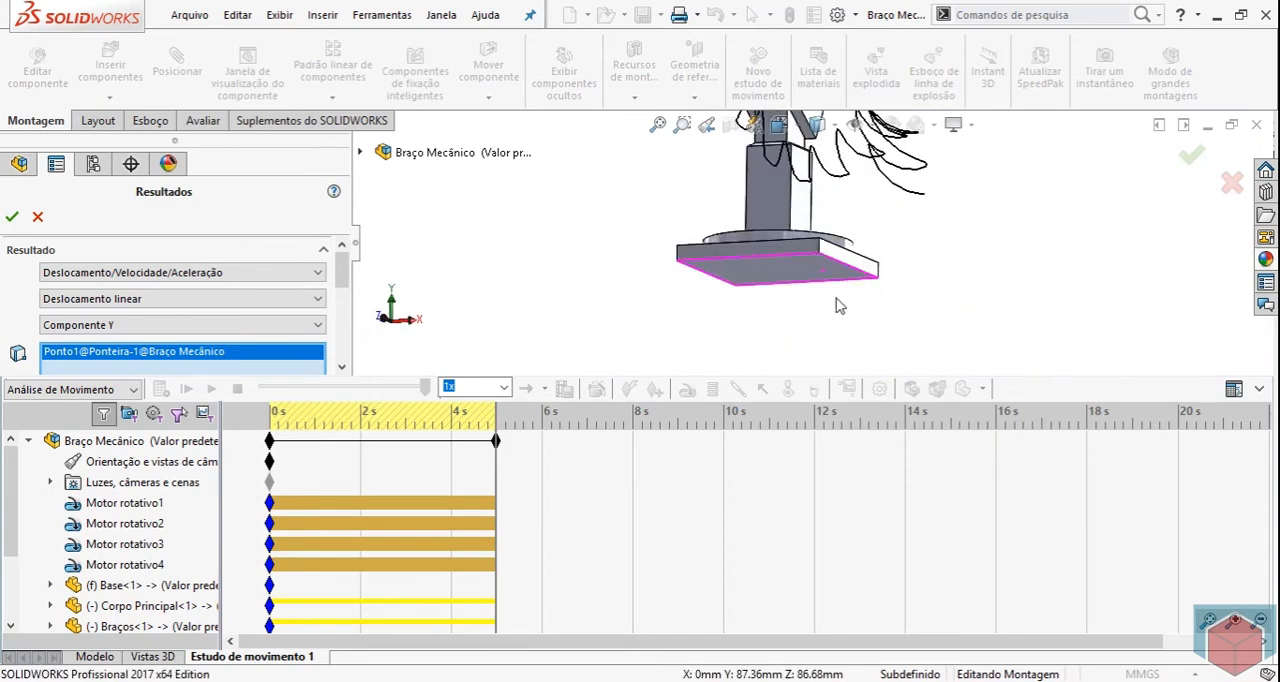
left_click(785, 283)
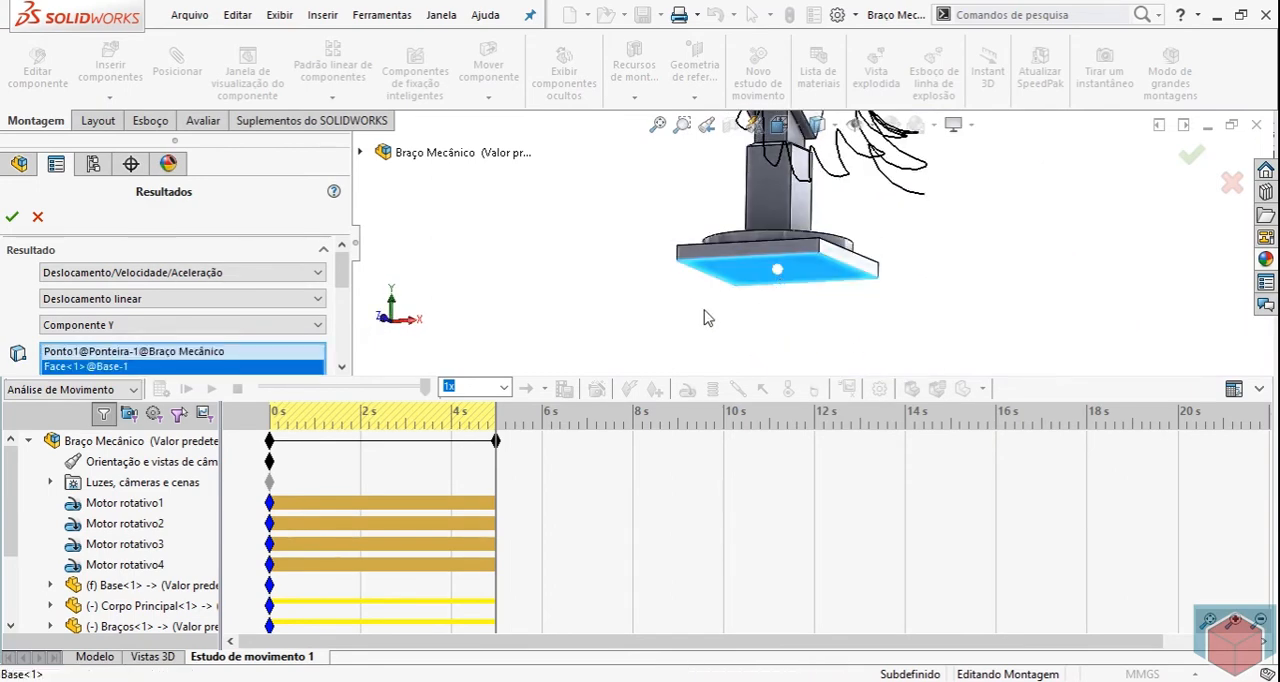
left_click(13, 217)
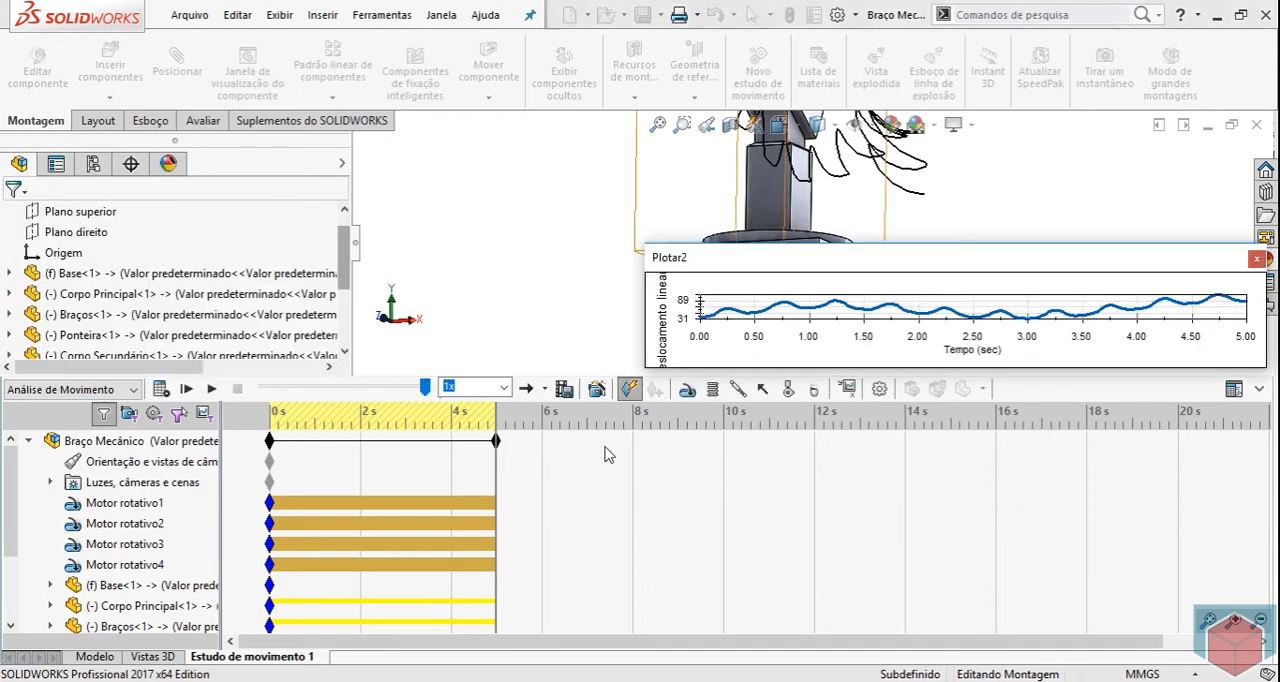
Move the linear displacement plot off the model and make it taller so the curve is readable.
left_click_drag(826, 262, 268, 284)
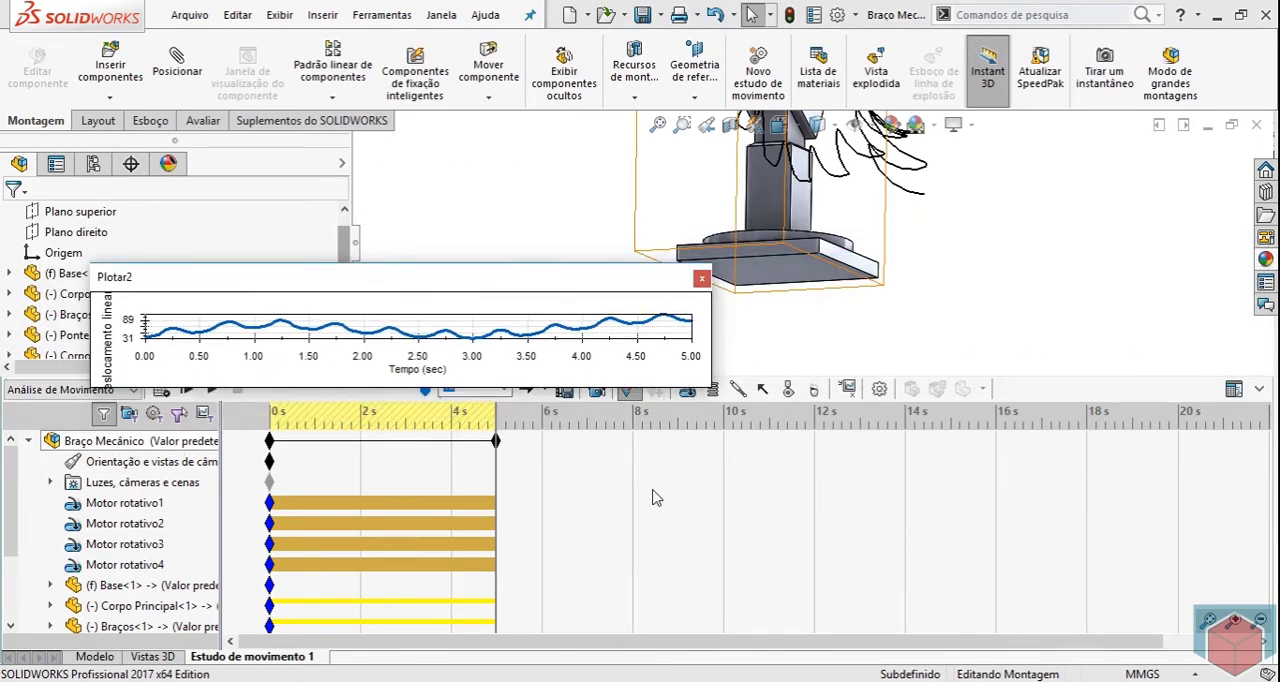
left_click(652, 540)
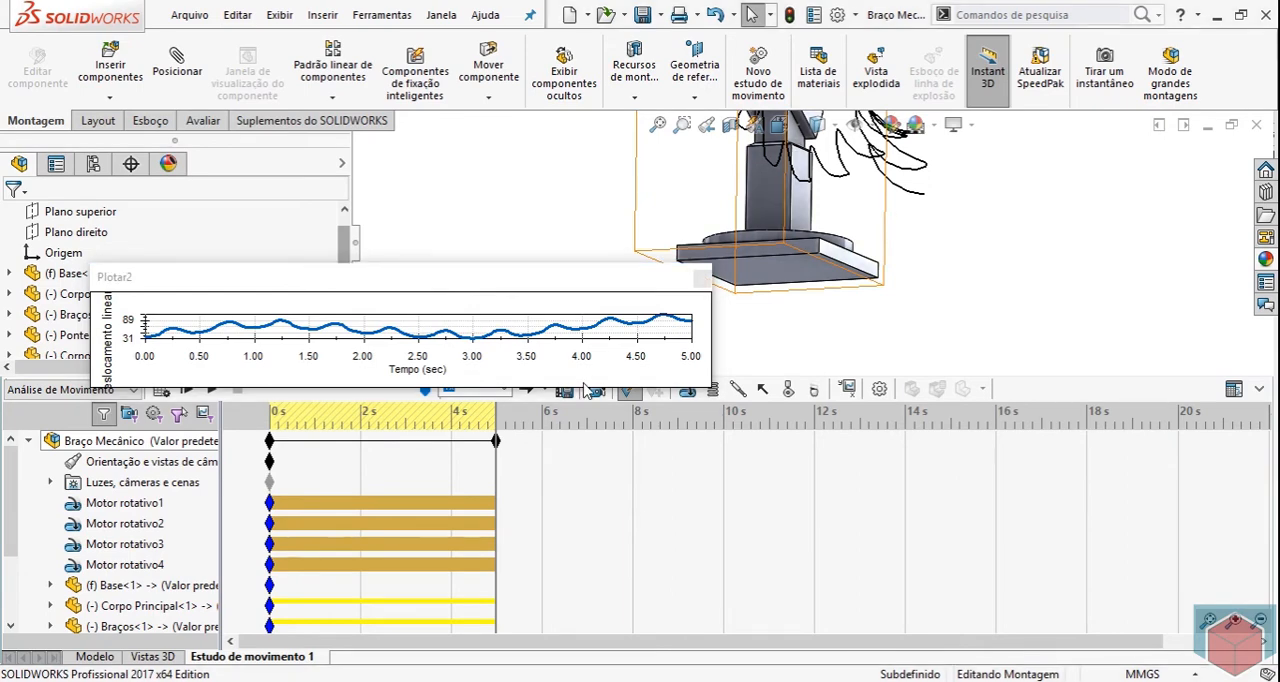
left_click_drag(581, 390, 575, 593)
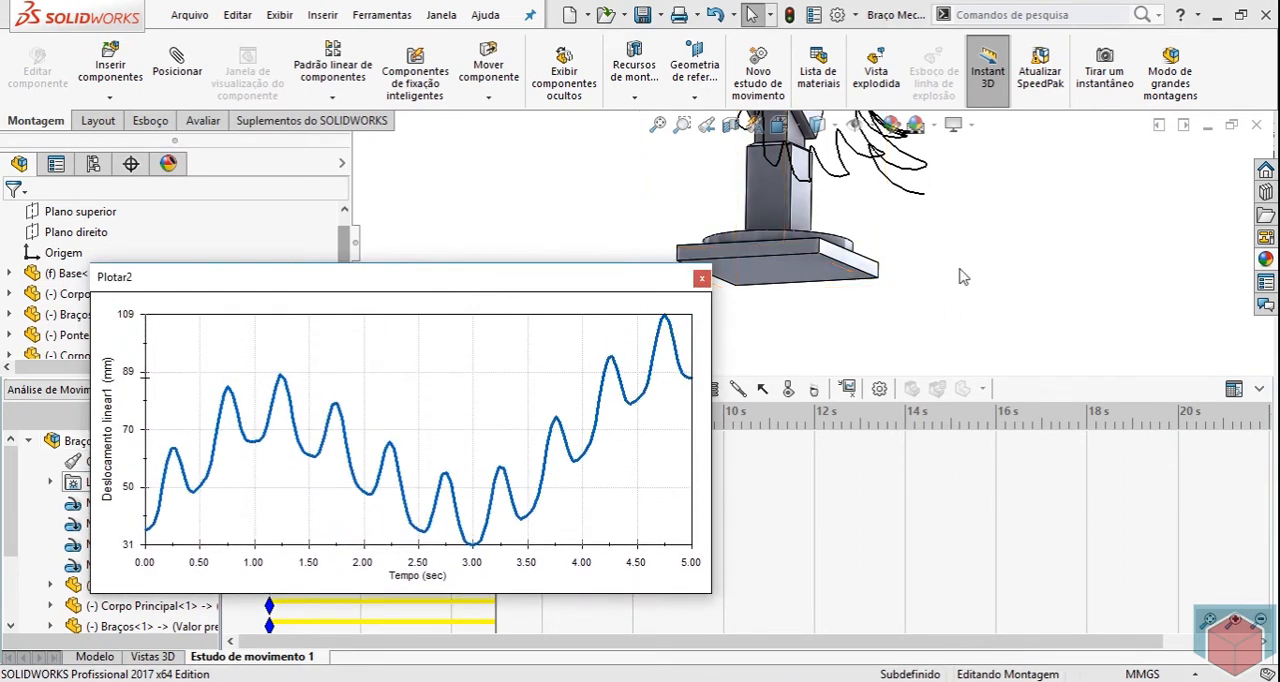
Move the displacement plot below the model and play the arm's motion from the start.
left_click(995, 290)
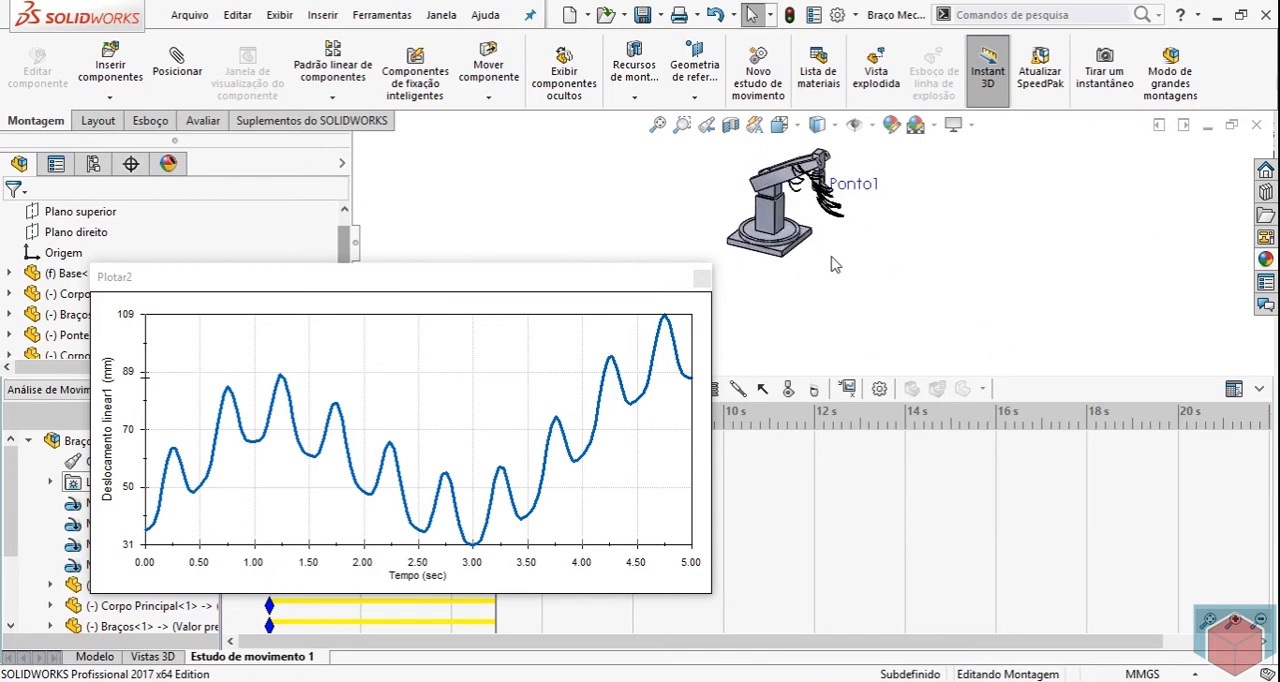
scroll(729, 190, "down", 5)
scroll(777, 216, "up", 1)
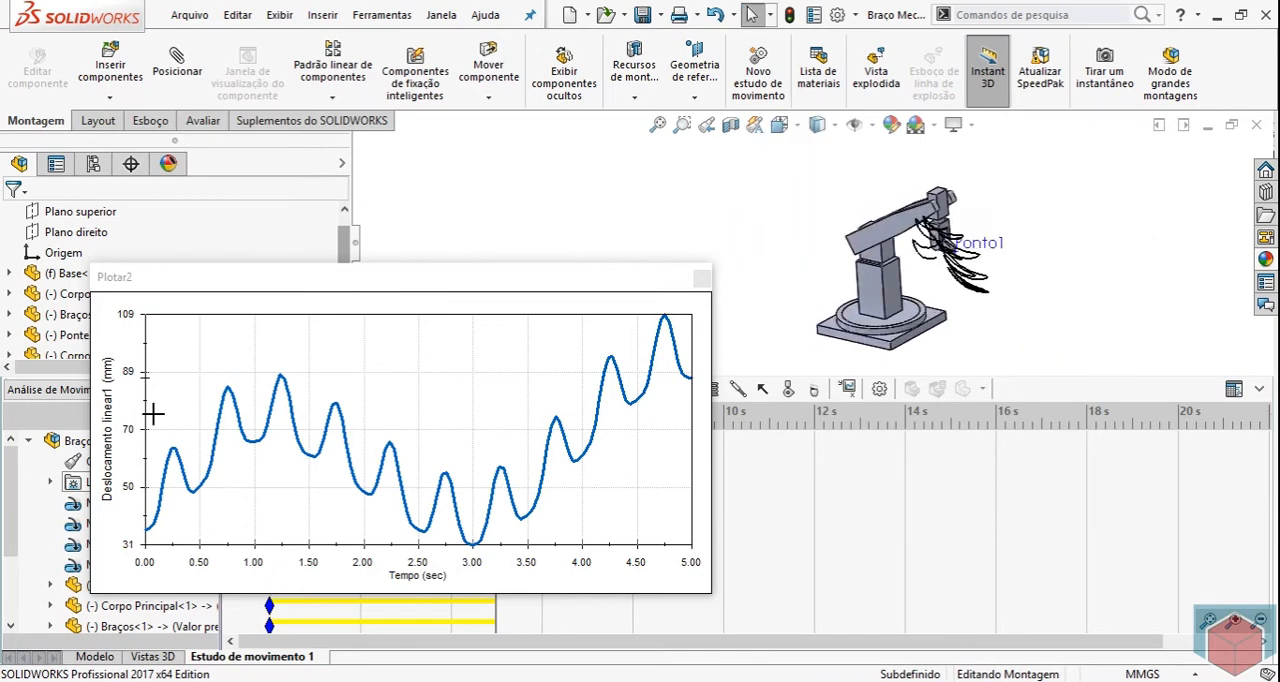
left_click_drag(531, 280, 793, 433)
left_click(190, 391)
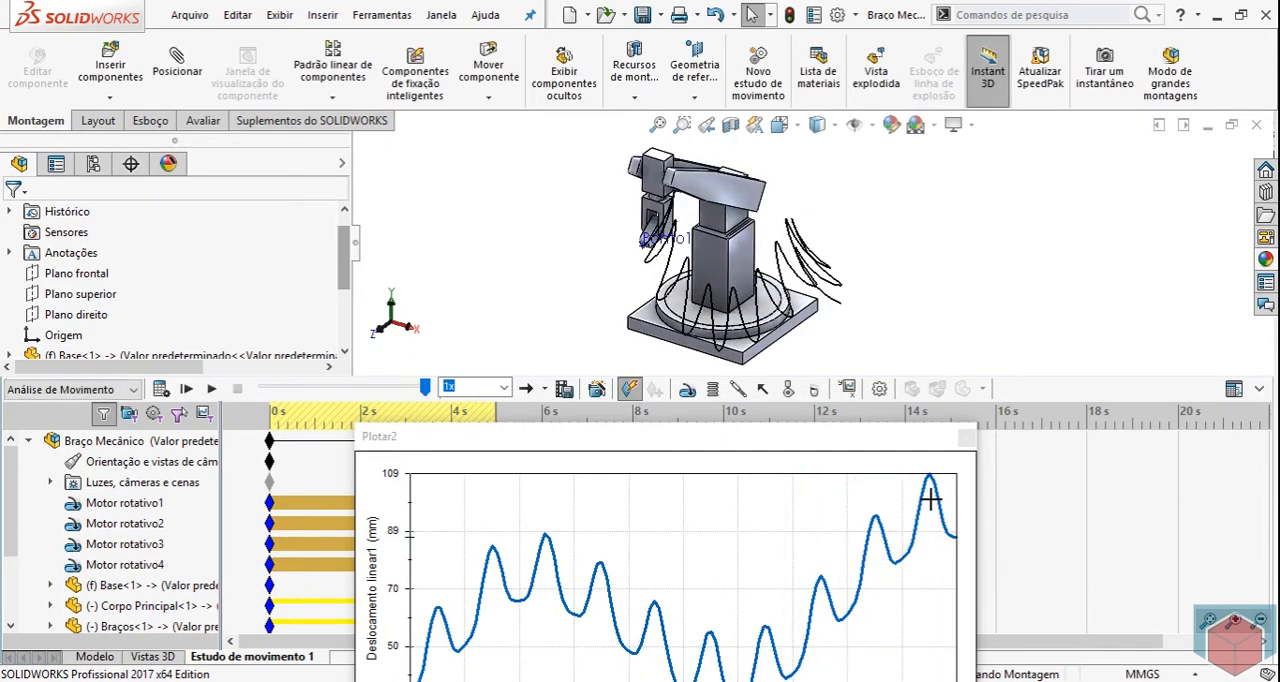
Set the motion time to the highest peak on the displacement plot and examine the arm's pose at that instant.
left_click(930, 500)
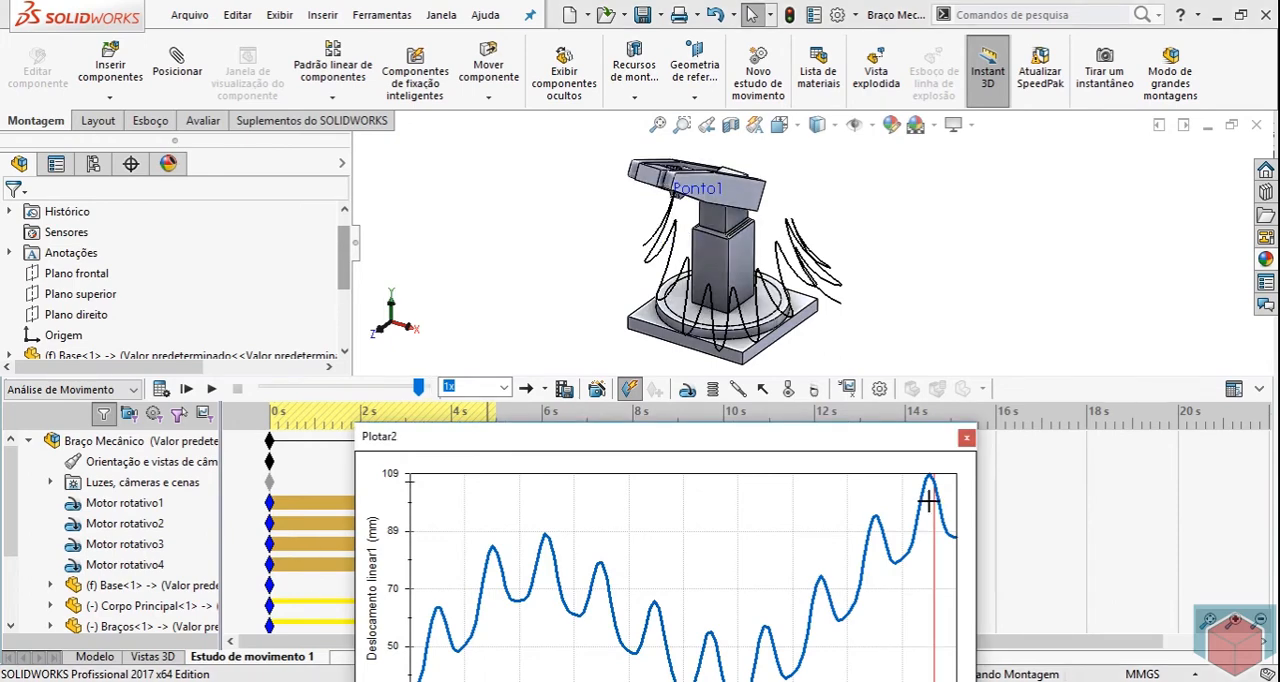
left_click(929, 501)
middle_click_drag(645, 203, 617, 228)
scroll(606, 242, "up", 3)
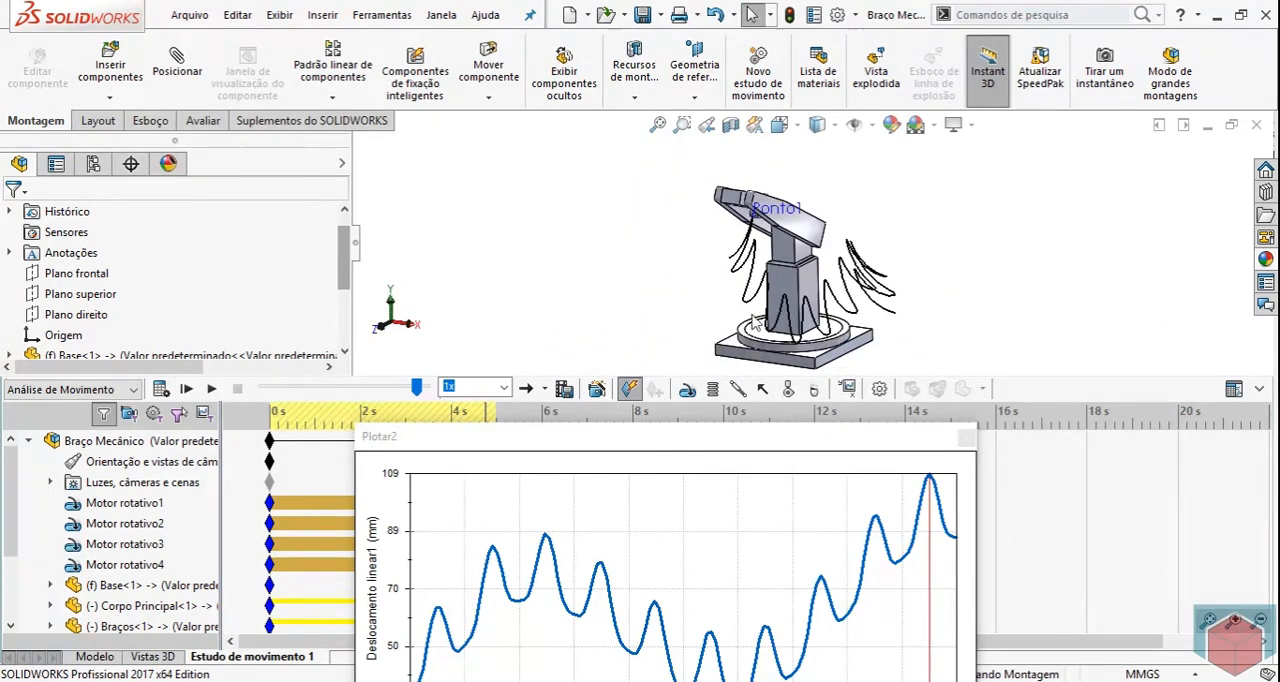
scroll(945, 346, "down", 3)
scroll(864, 343, "up", 4)
middle_click_drag(864, 343, 820, 333)
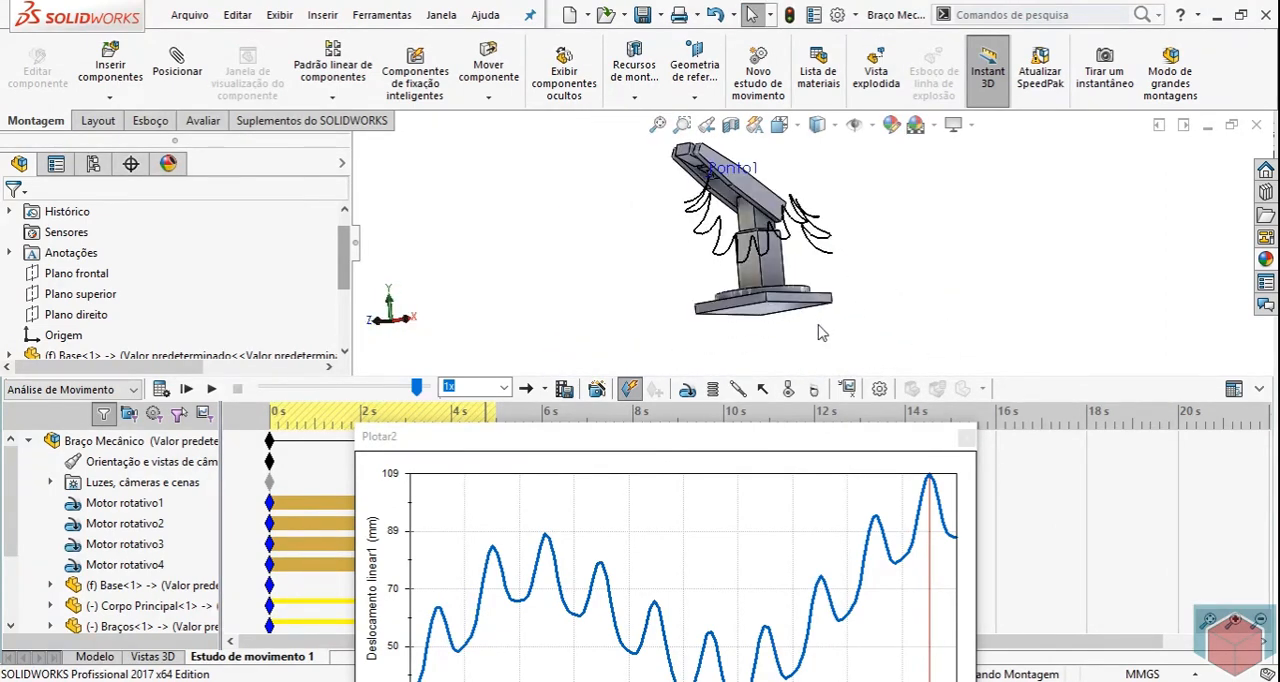
Bring the linear displacement plot into full view, review its CSV export option, and close the plot.
scroll(866, 242, "down", 3)
middle_click_drag(863, 232, 905, 287)
left_click_drag(858, 440, 861, 196)
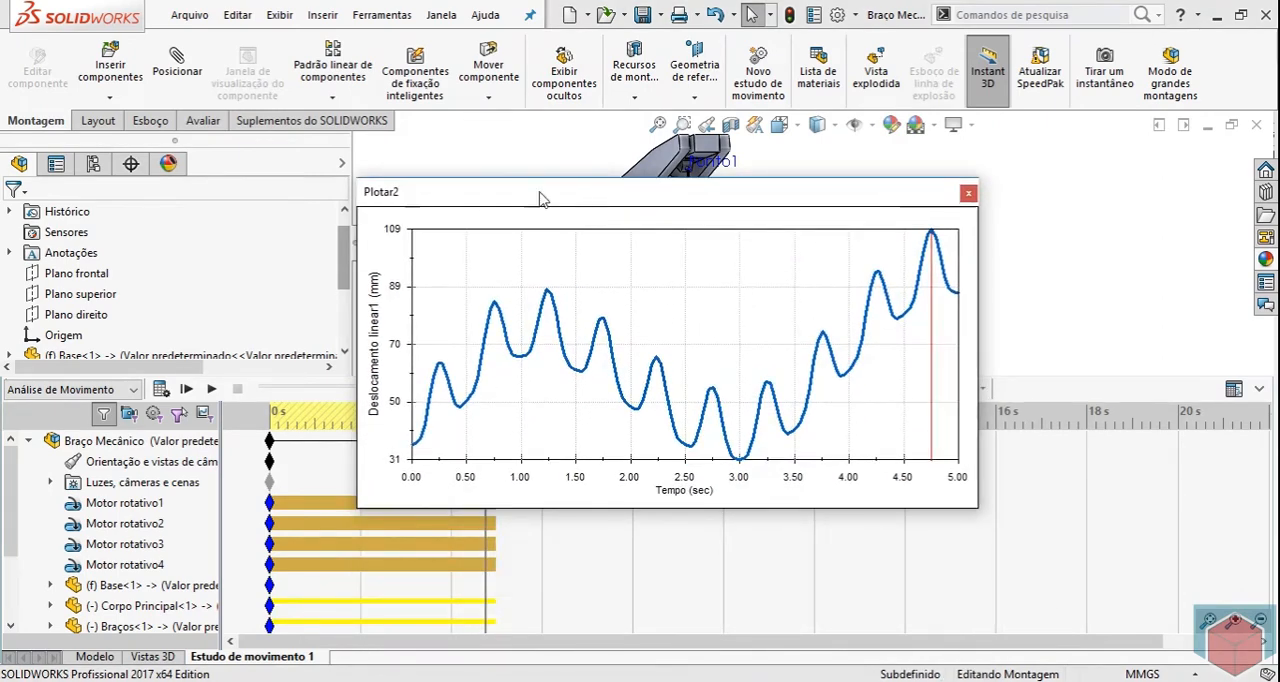
left_click_drag(535, 203, 414, 104)
right_click(479, 171)
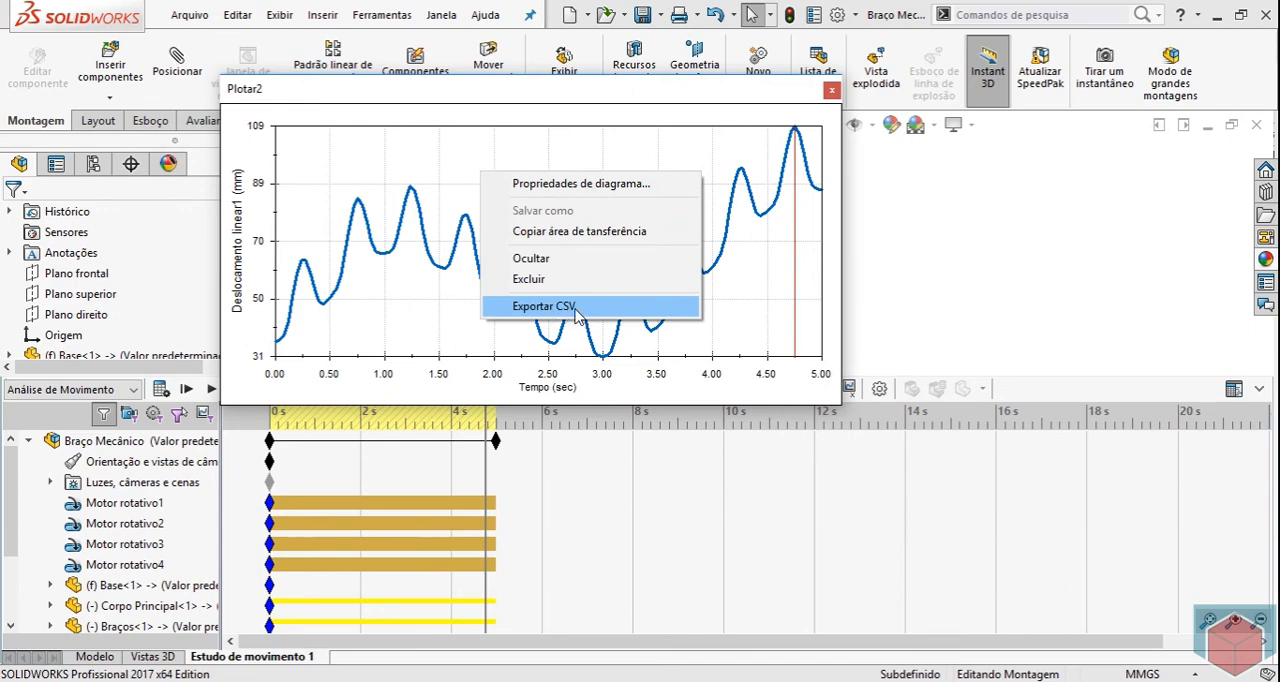
left_click(566, 97)
left_click_drag(566, 97, 640, 107)
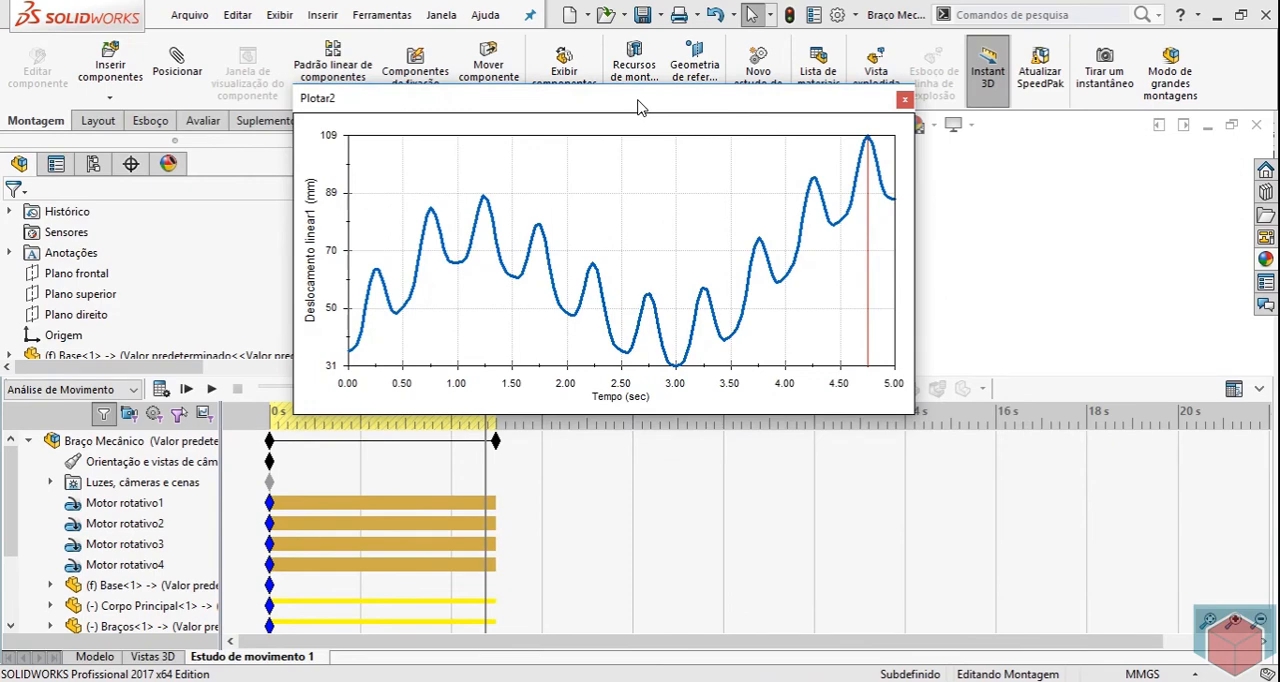
left_click(904, 100)
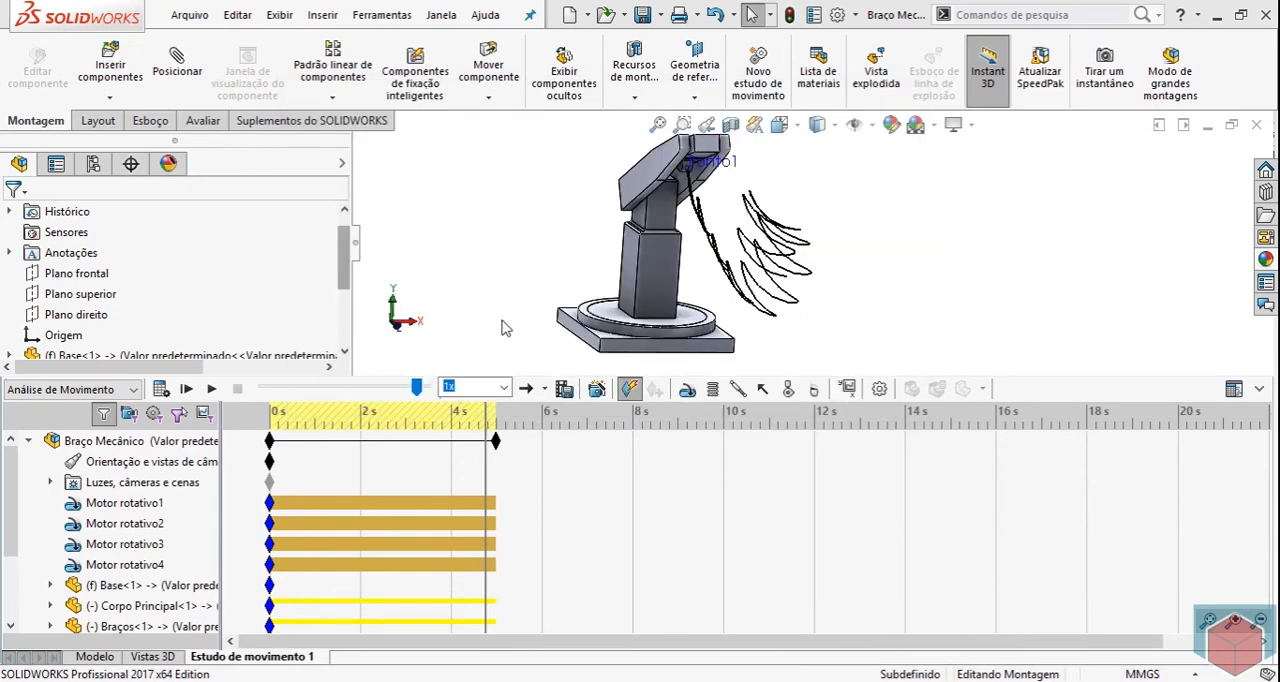
Start a new result of category Deslocamento/Velocidade/Aceleração with subcategory Deslocamento angular and component Magnitude.
mouse_move(345, 258)
left_mouse_down()
mouse_move(345, 240)
mouse_move(345, 325)
mouse_move(349, 240)
left_mouse_up()
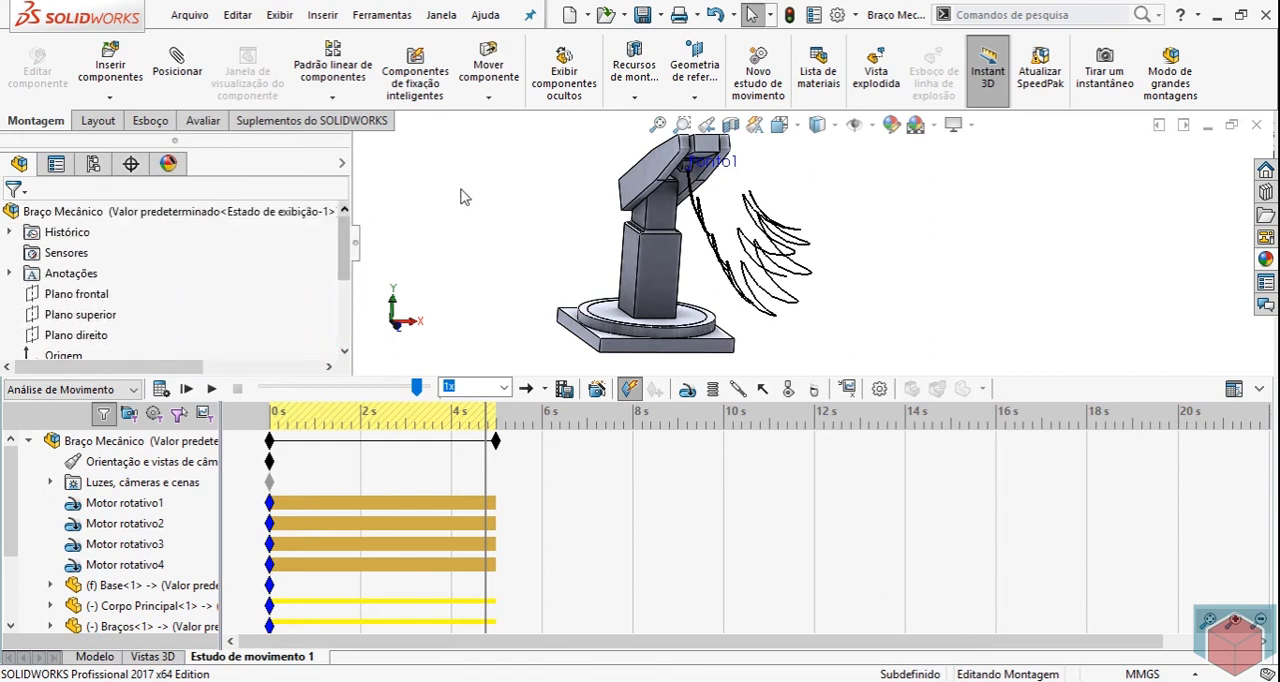
middle_click_drag(908, 331, 892, 291)
scroll(837, 208, "down", 2)
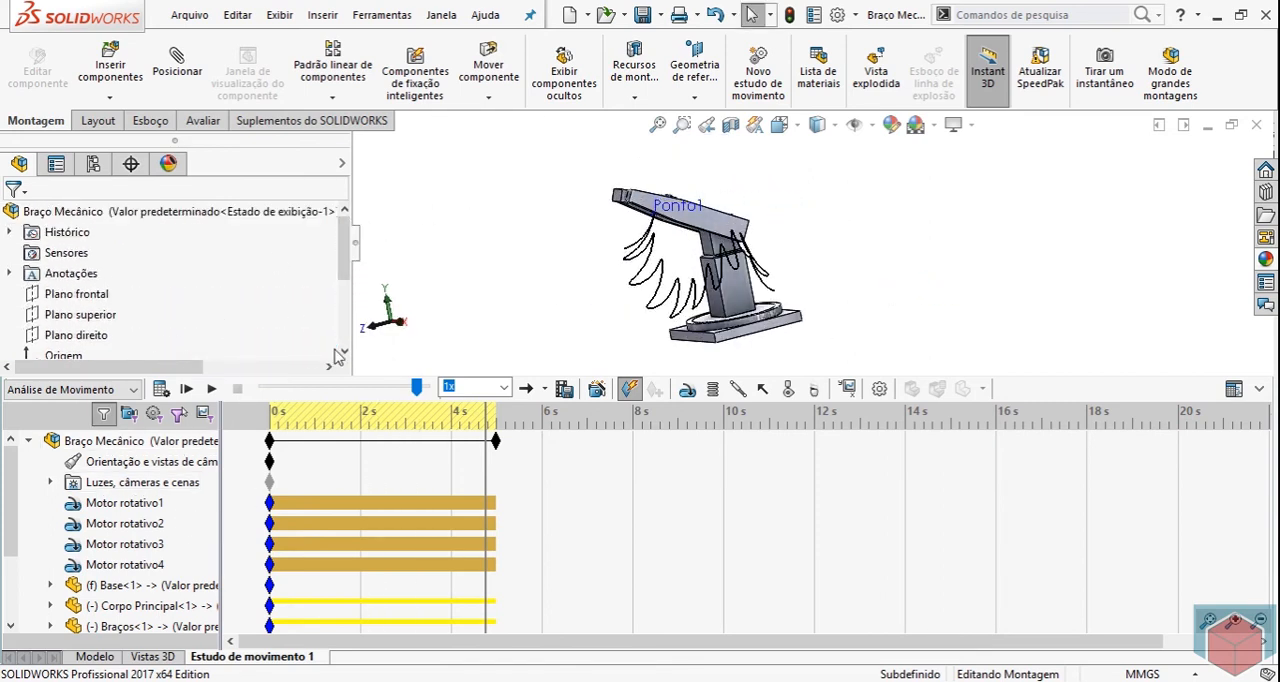
left_click(846, 390)
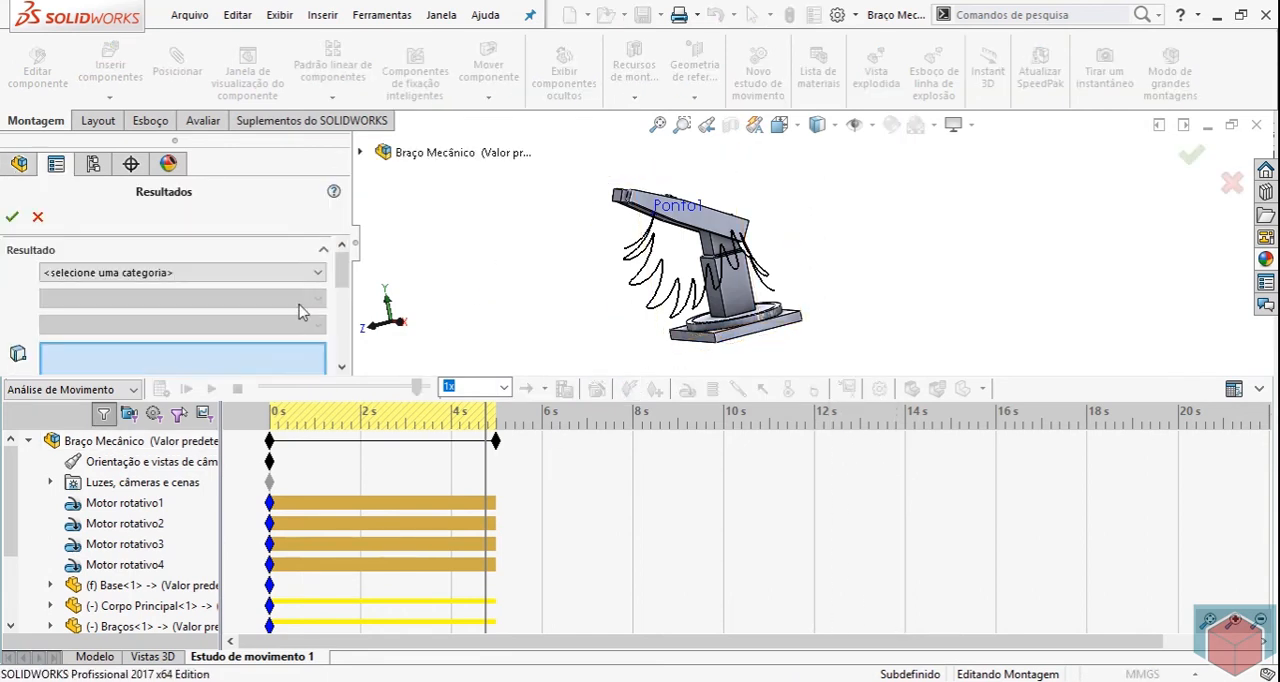
left_click(288, 272)
left_click(170, 301)
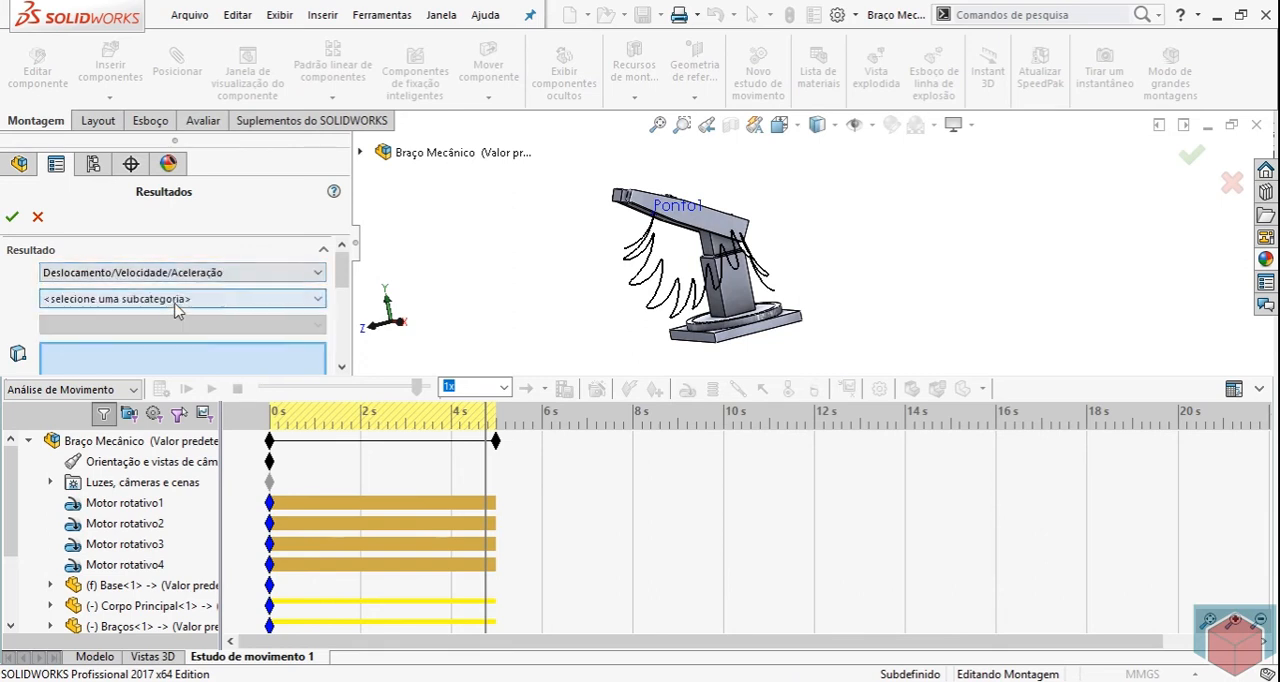
left_click(243, 273)
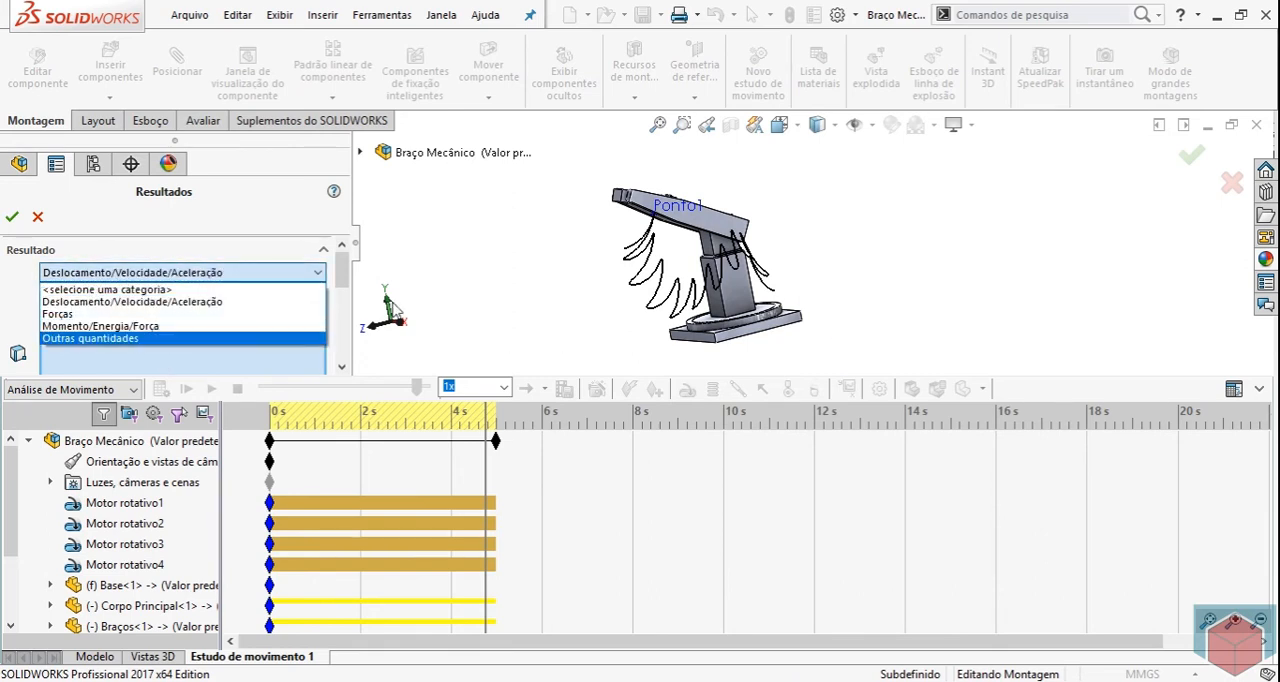
left_click(82, 302)
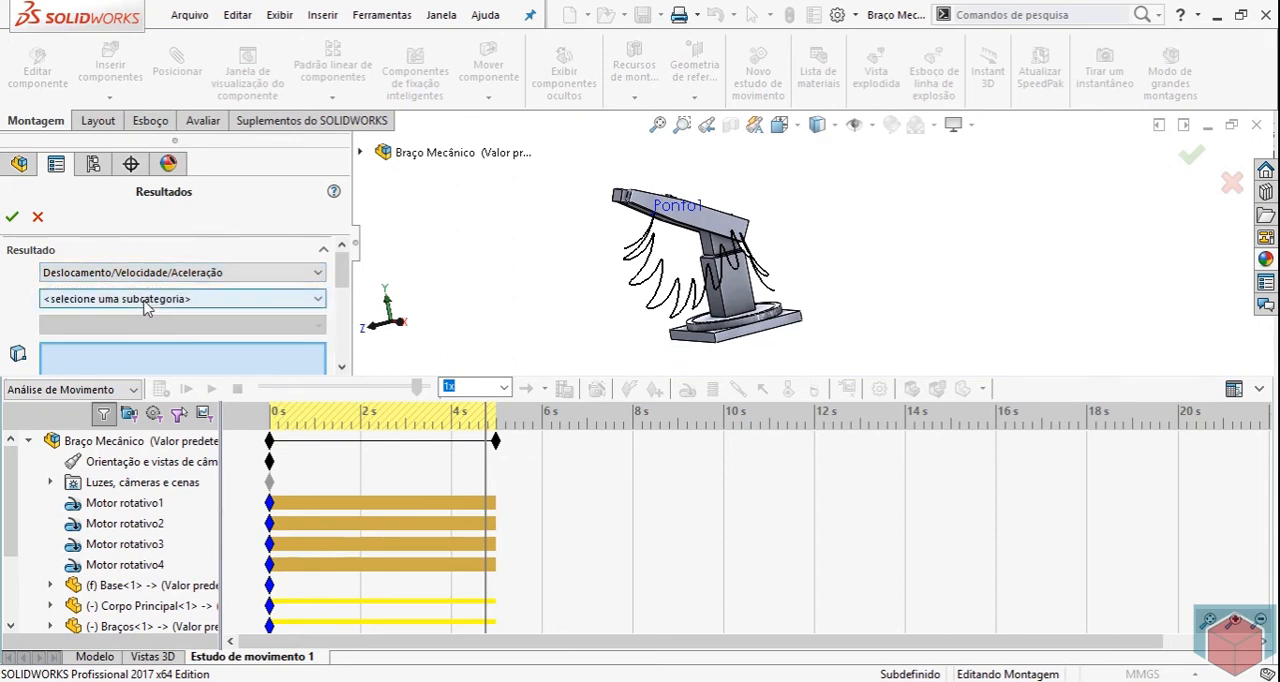
left_click(145, 299)
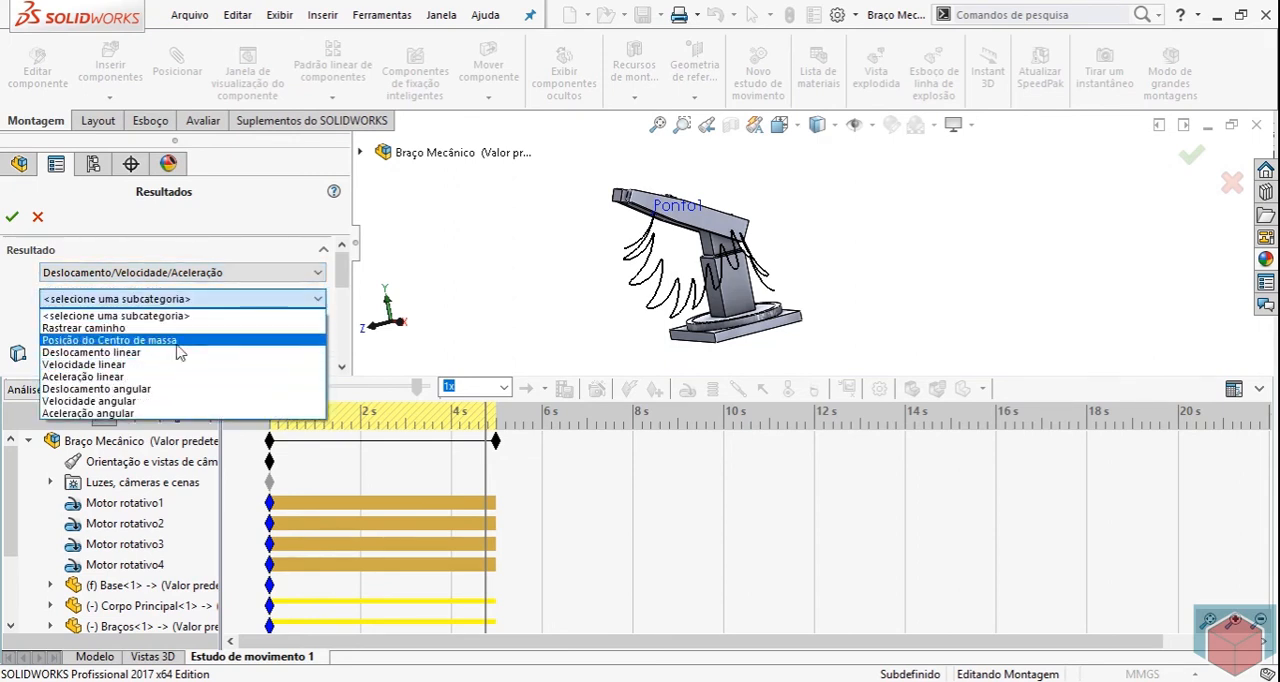
left_click(157, 390)
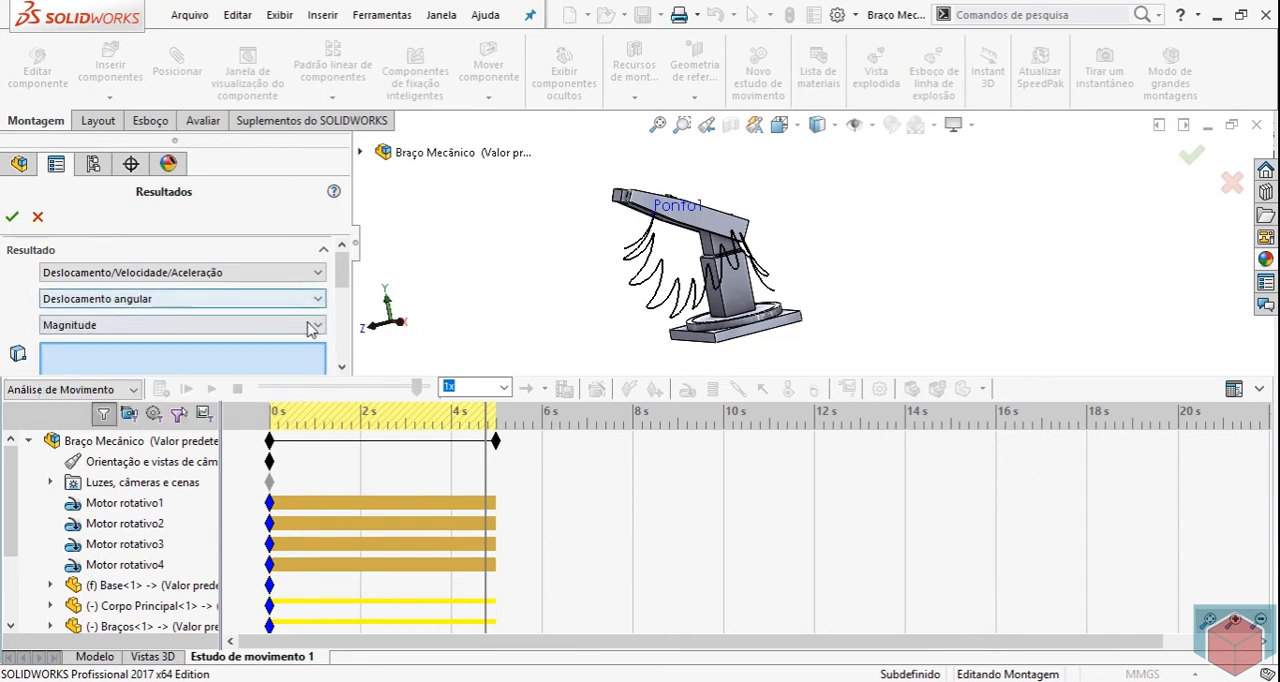
Select the upper face of Corpo Principal between the two arms as the first reference for the angular displacement.
scroll(657, 187, "down", 6)
scroll(642, 282, "down", 1)
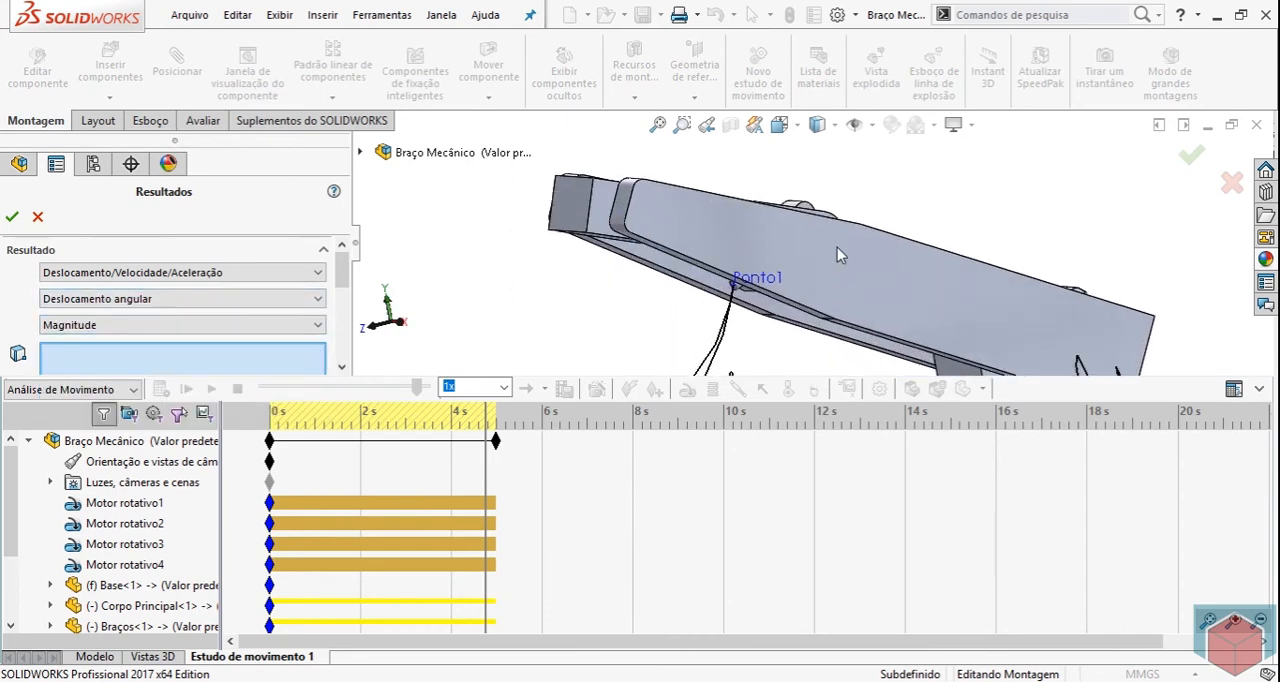
mouse_move(1083, 249)
middle_mouse_down()
mouse_move(1080, 288)
mouse_move(1065, 260)
middle_mouse_up()
left_click(1000, 265)
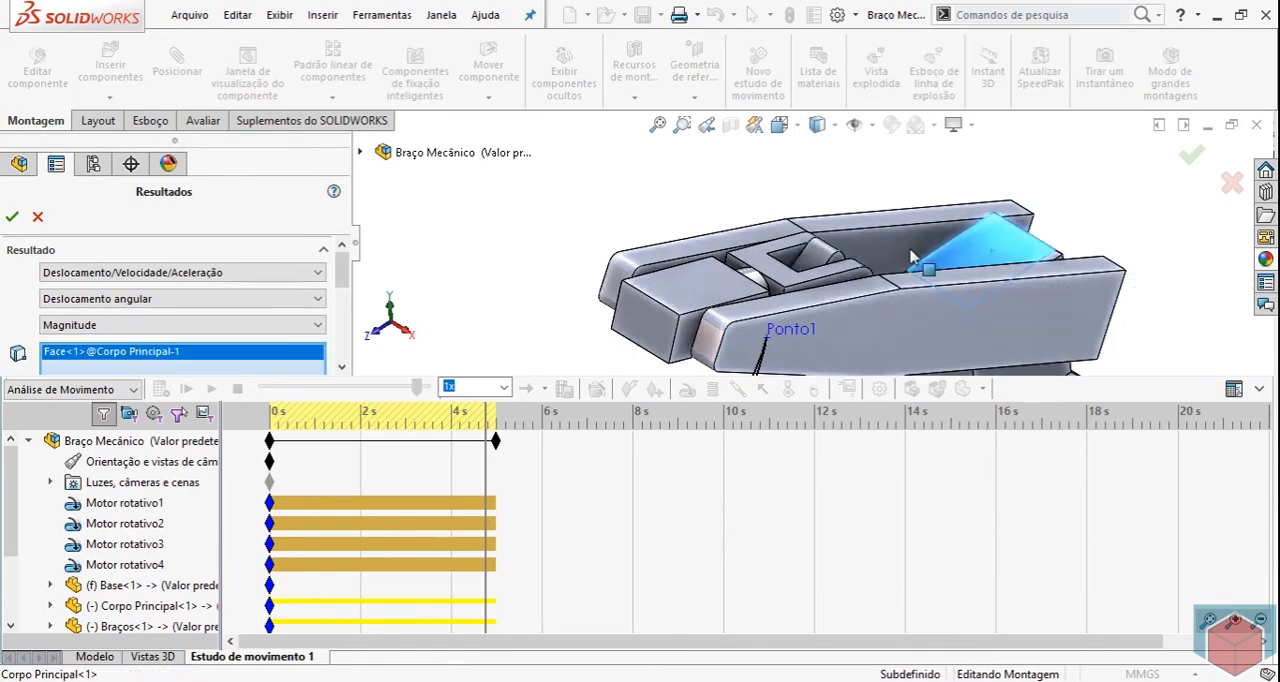
Add the circular end face of the Ponteira at Ponto1 as the second reference for the angular displacement.
scroll(870, 200, "up", 5)
middle_click_drag(867, 190, 922, 178)
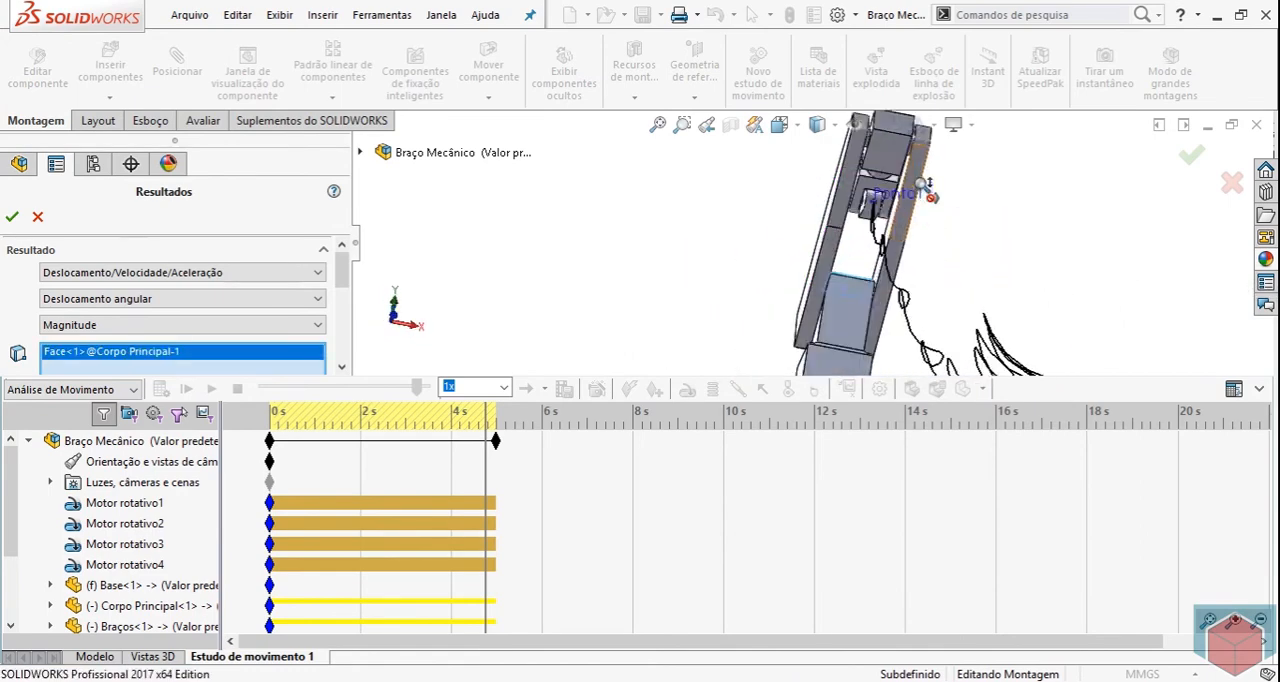
scroll(922, 178, "down", 6)
middle_click_drag(770, 246, 758, 291)
scroll(760, 279, "down", 4)
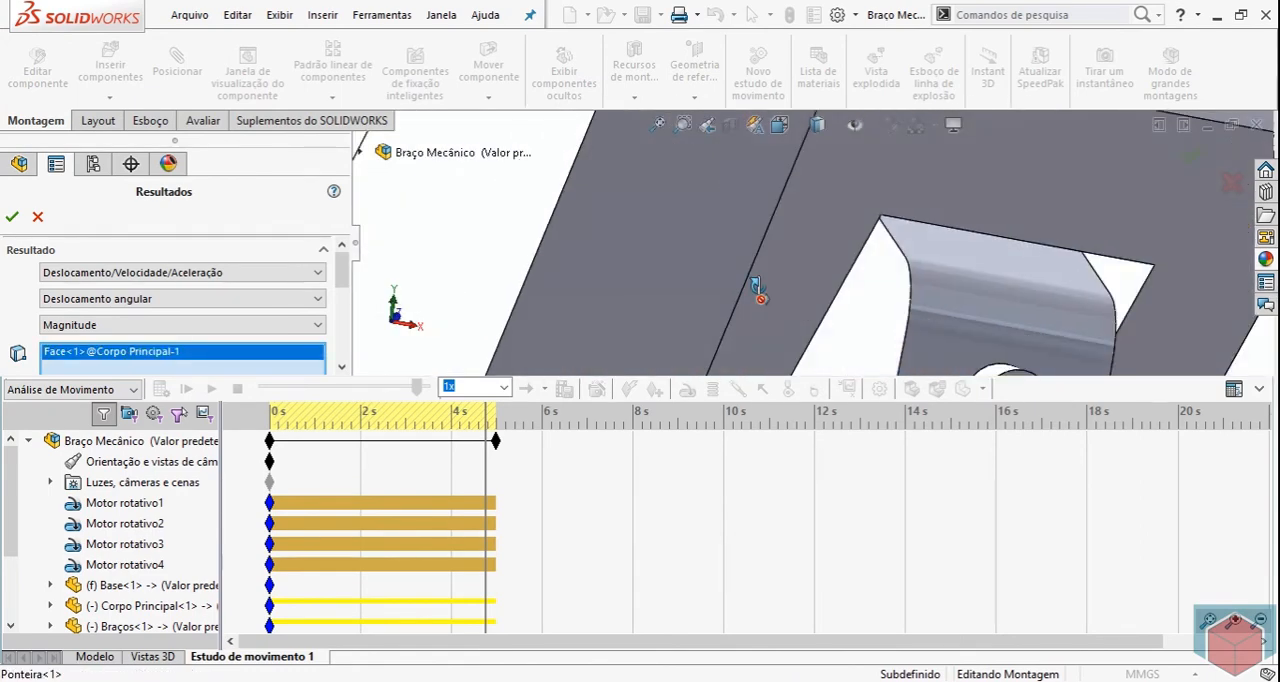
scroll(931, 297, "up", 1)
middle_click_drag(931, 297, 925, 310)
scroll(766, 277, "down", 3)
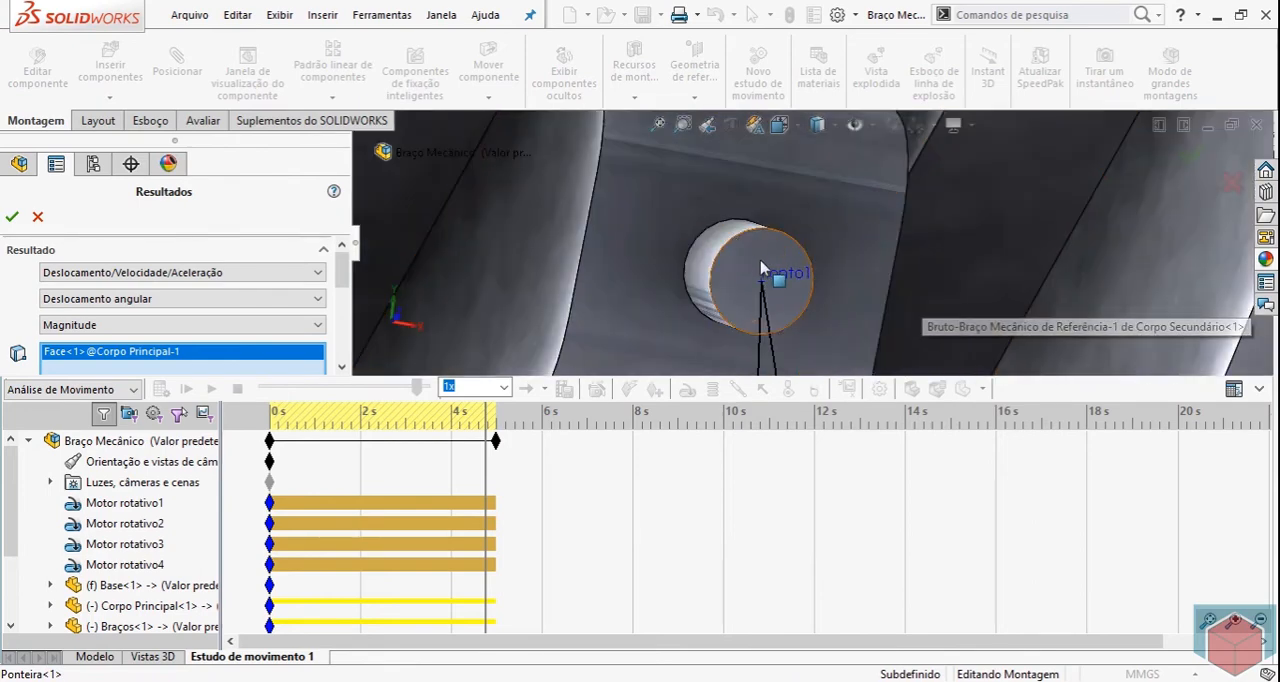
left_click(773, 285)
scroll(774, 286, "up", 4)
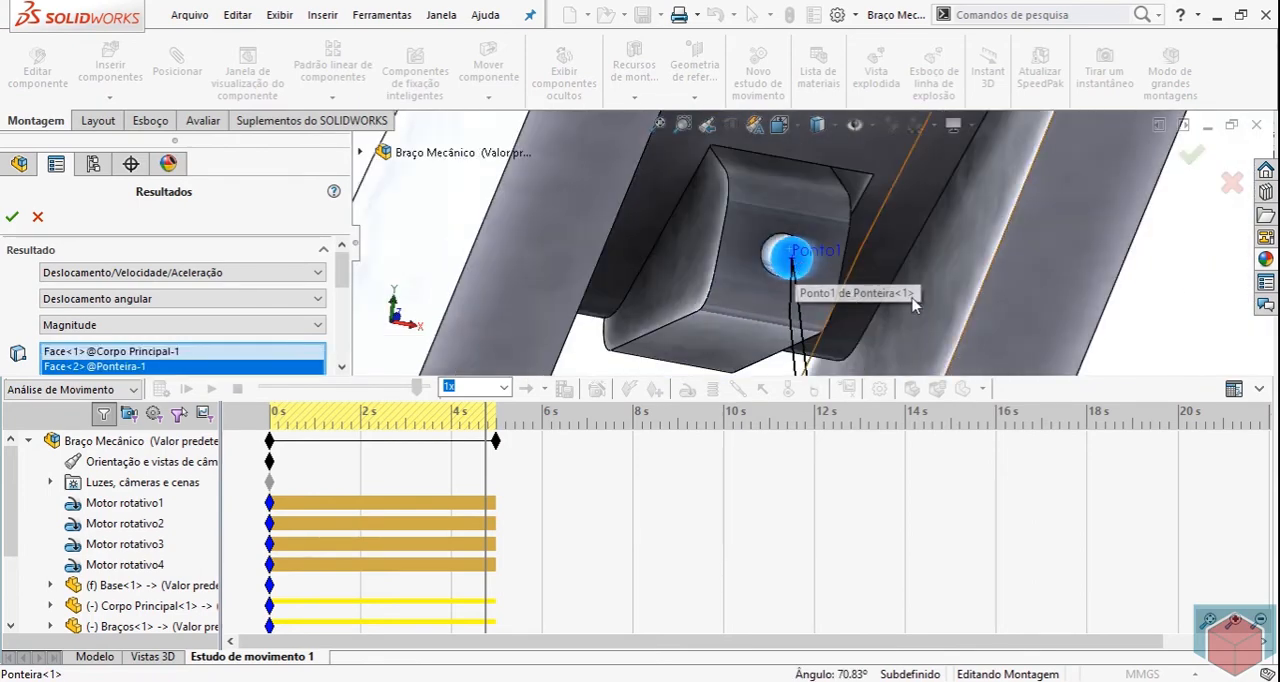
Create the angular displacement plot from the selected Corpo Principal and Ponteira faces.
scroll(918, 275, "up", 3)
middle_click_drag(920, 276, 957, 289)
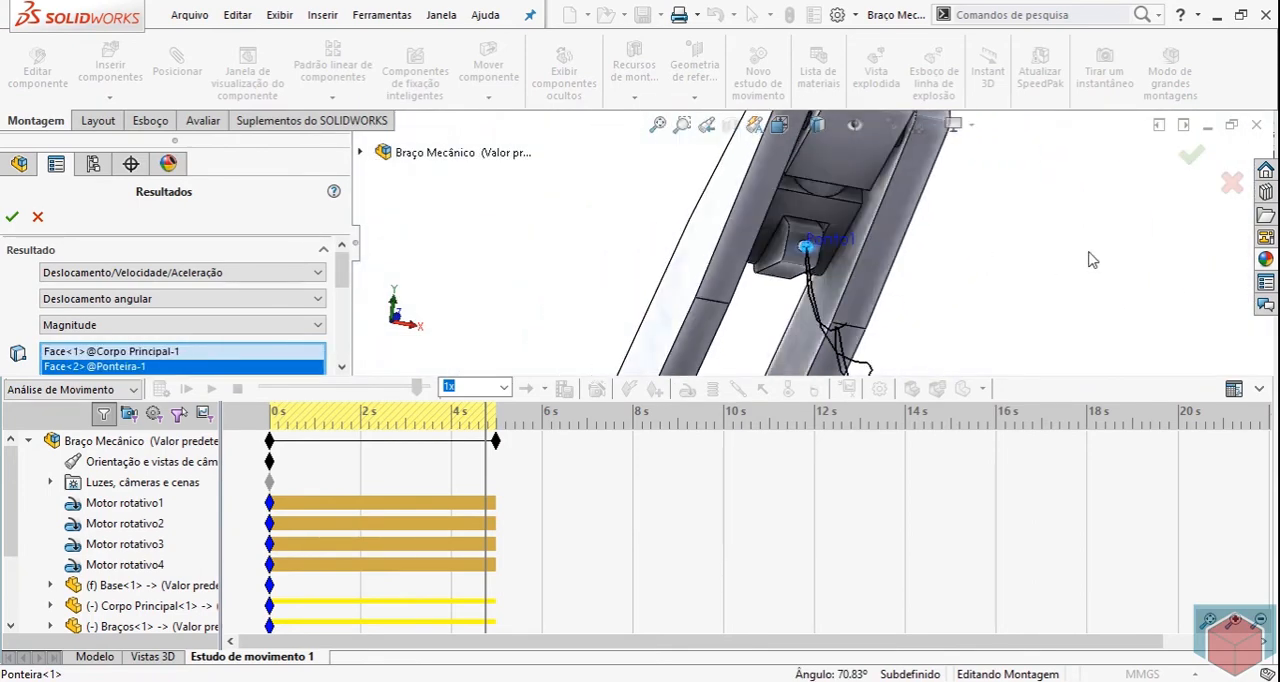
middle_click_drag(1034, 265, 945, 303)
scroll(904, 274, "up", 1)
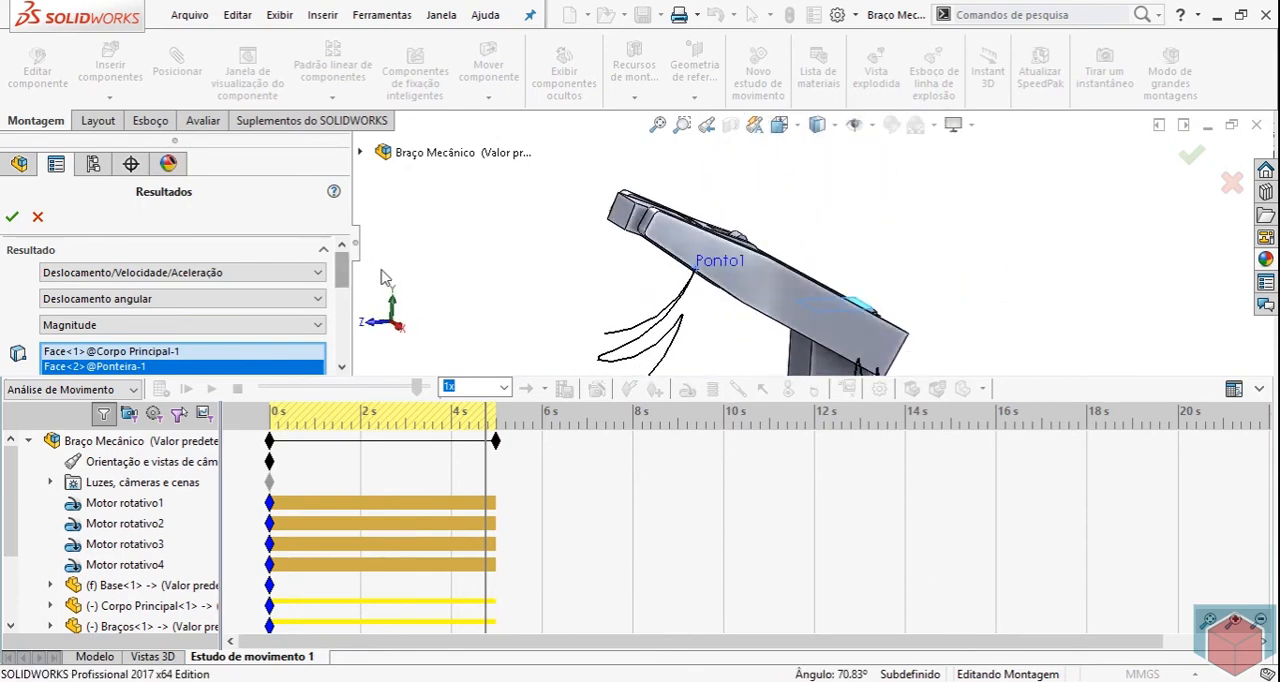
left_click(13, 218)
Make the angular displacement plot taller, move it below the model, and return the motion to 0 s.
left_click_drag(835, 127, 229, 79)
left_click_drag(384, 180, 343, 491)
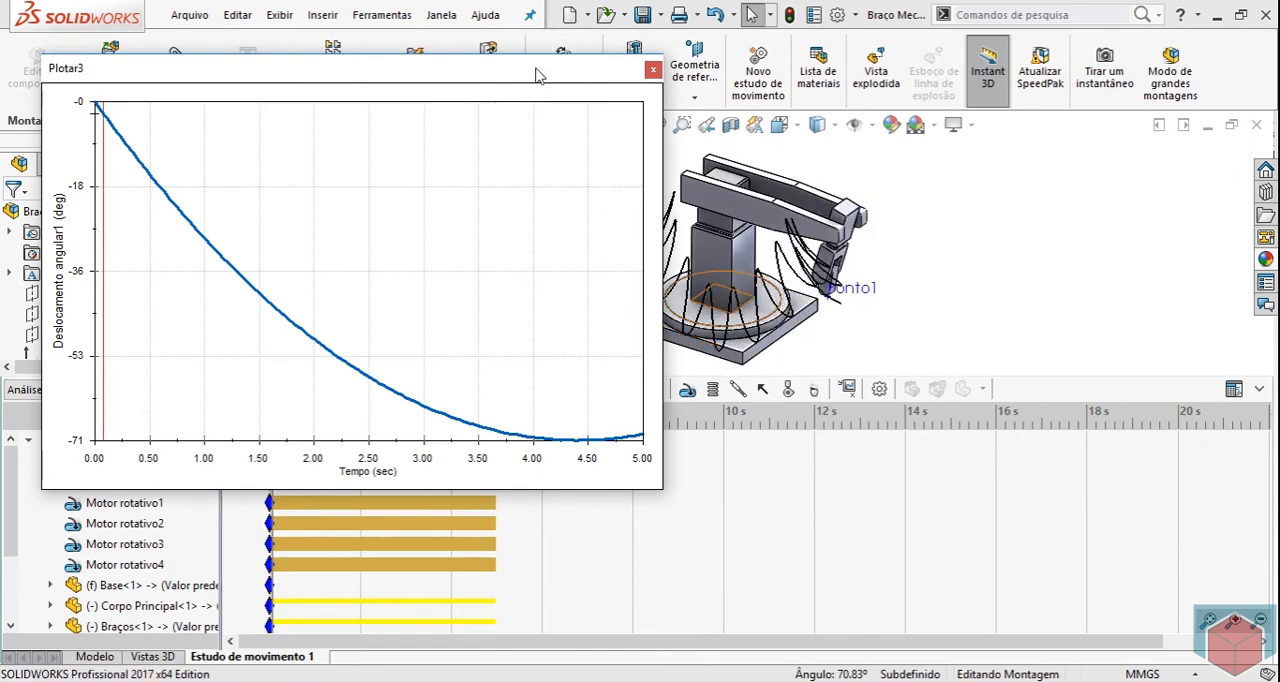
left_click_drag(537, 76, 911, 442)
left_click(230, 400)
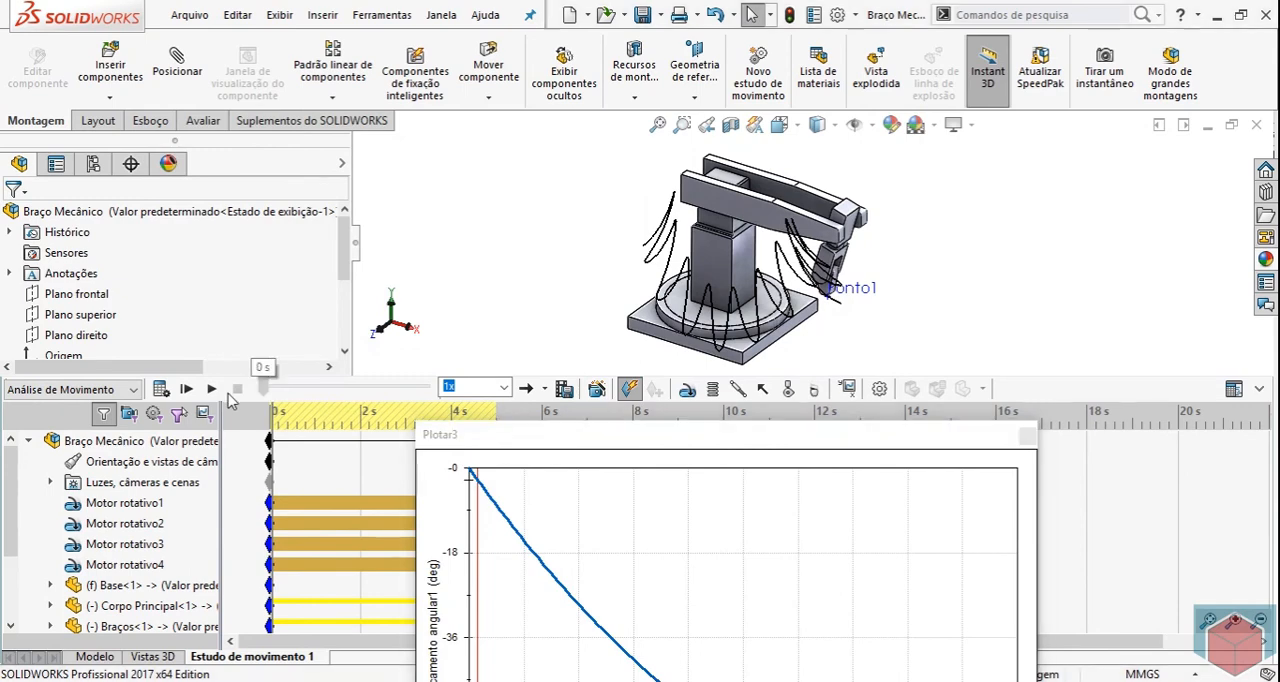
Examine the Ponteira's end face at Ponto1 and its orientation relative to Corpo Principal at the start of the motion.
scroll(818, 333, "down", 3)
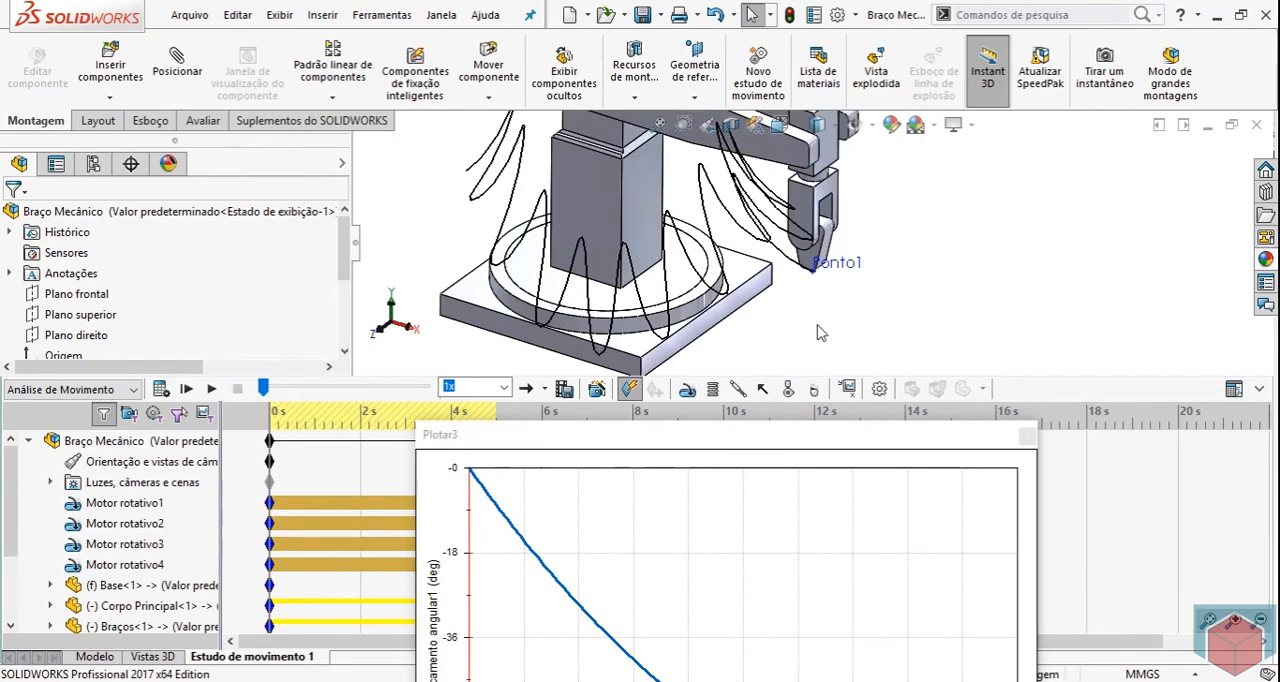
middle_click_drag(818, 325, 815, 250)
scroll(905, 207, "down", 5)
scroll(683, 343, "down", 4)
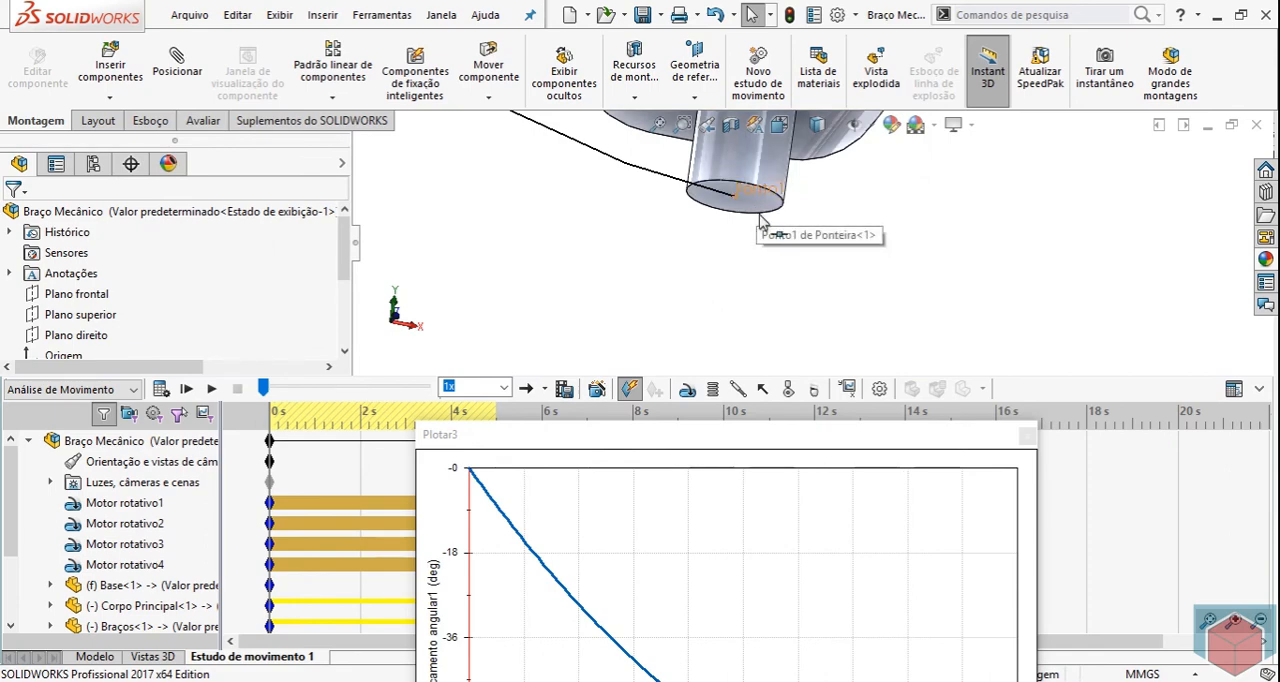
scroll(877, 326, "up", 8)
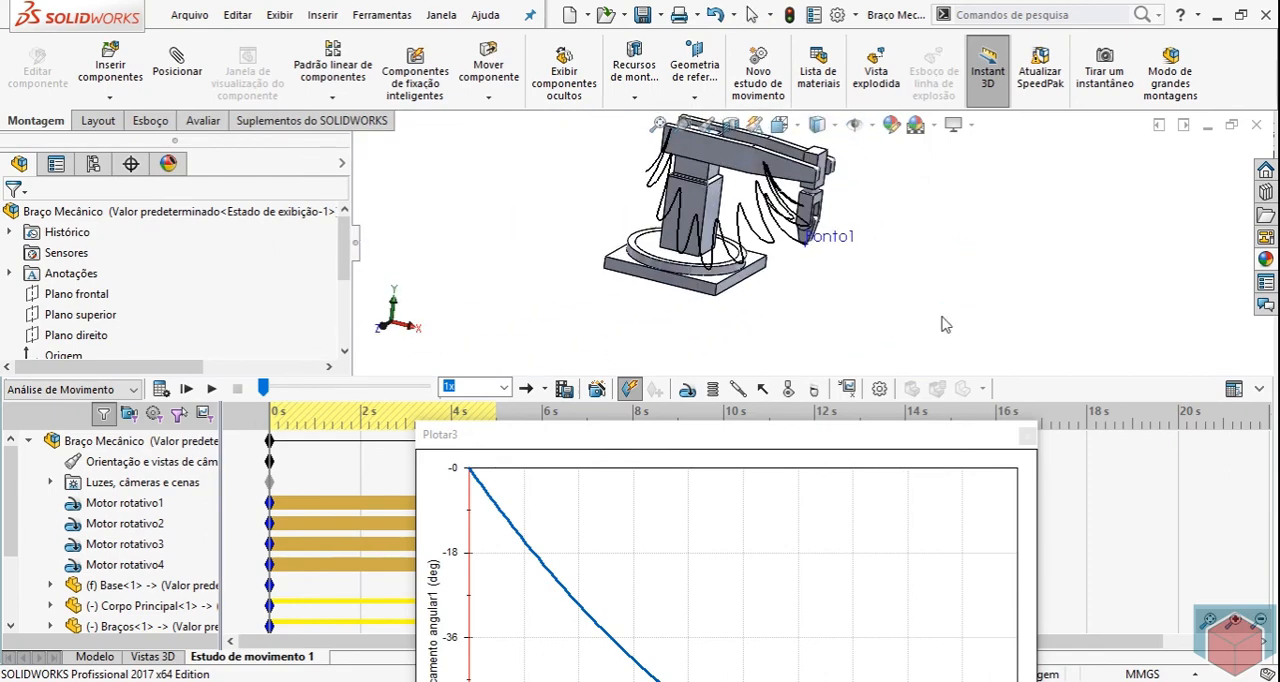
scroll(940, 318, "down", 2)
scroll(908, 300, "up", 3)
scroll(748, 150, "down", 6)
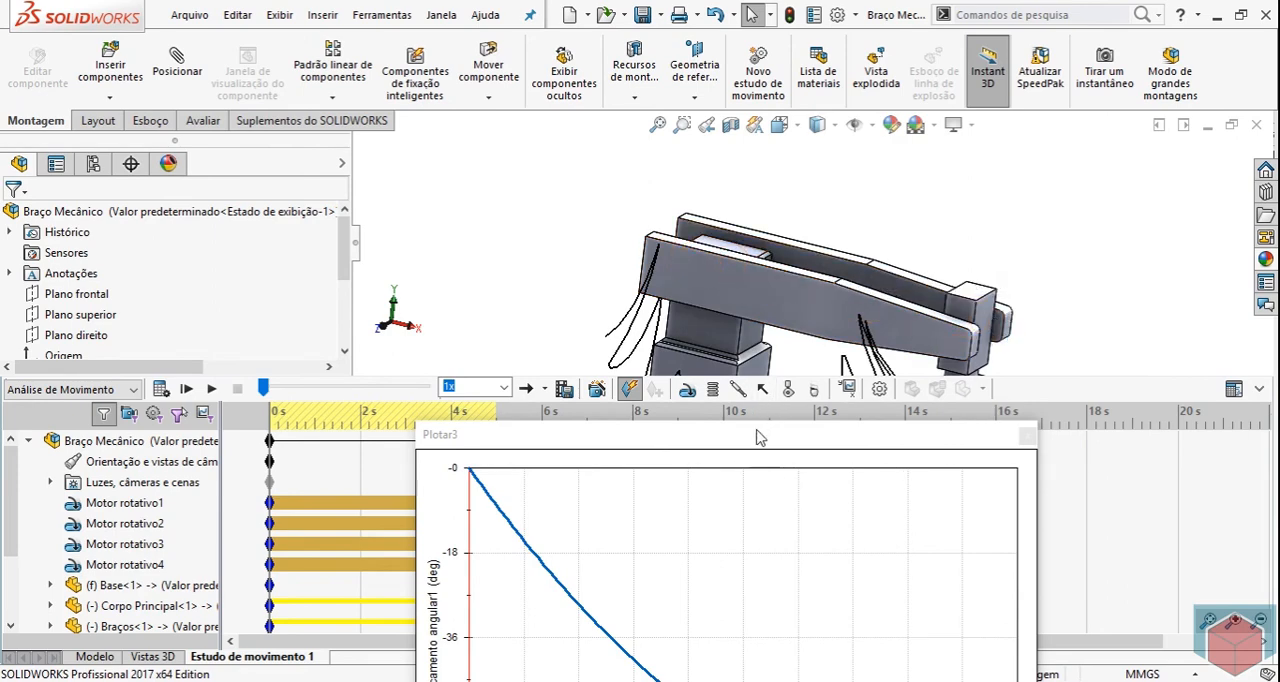
Read the angular displacement plot at 2 s, move it clear of the model, and examine the arm's pose at that instant.
left_click_drag(620, 452, 424, 97)
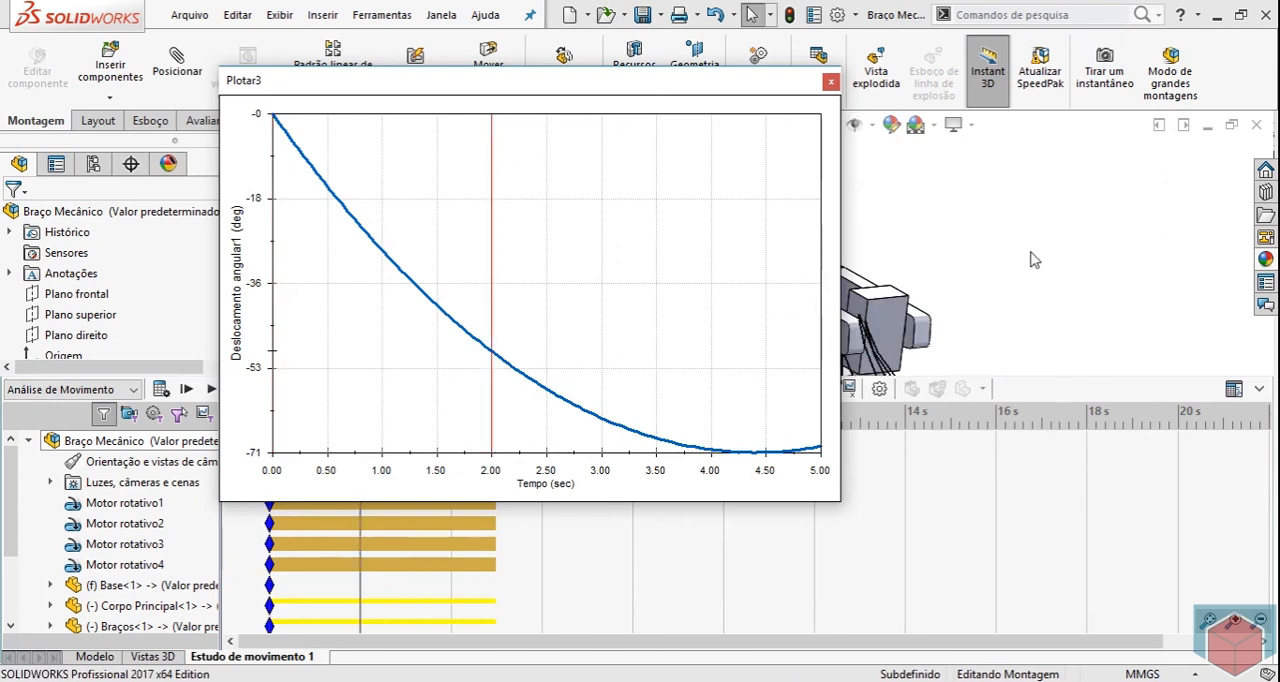
left_click_drag(732, 84, 362, 296)
scroll(997, 286, "up", 3)
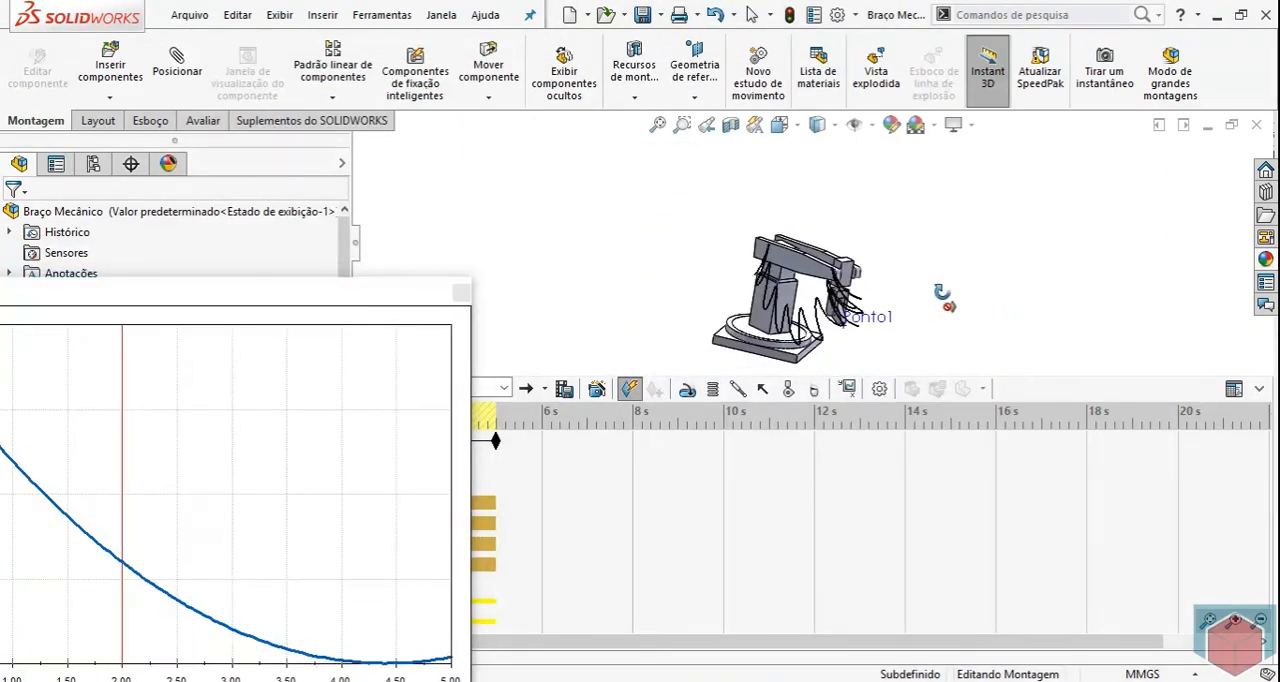
scroll(828, 276, "down", 6)
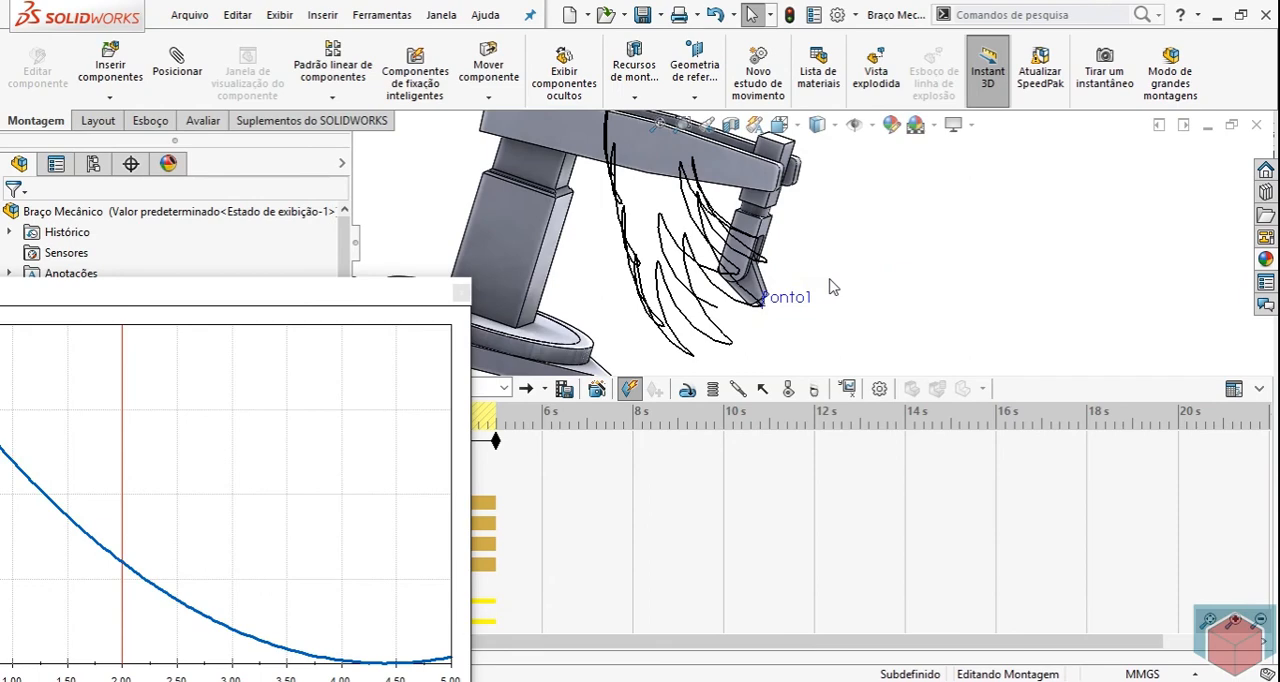
scroll(816, 284, "up", 3)
scroll(671, 171, "down", 4)
middle_click_drag(673, 172, 706, 217)
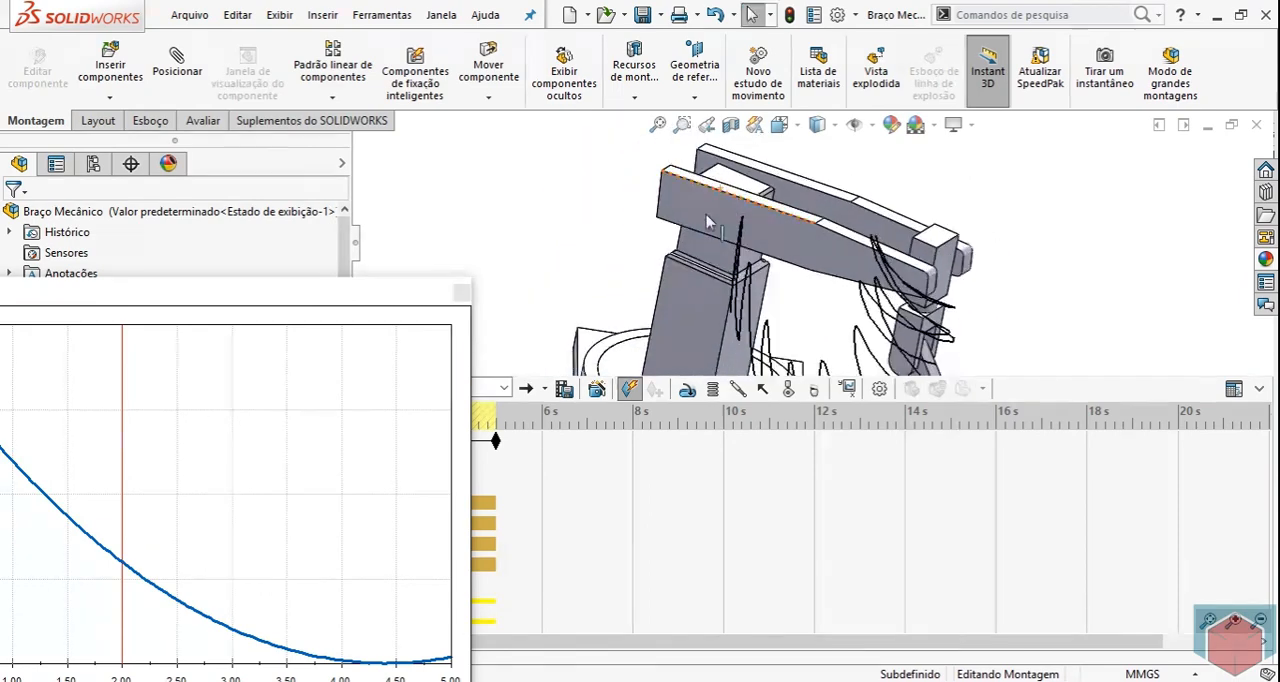
scroll(706, 222, "up", 4)
scroll(860, 310, "down", 4)
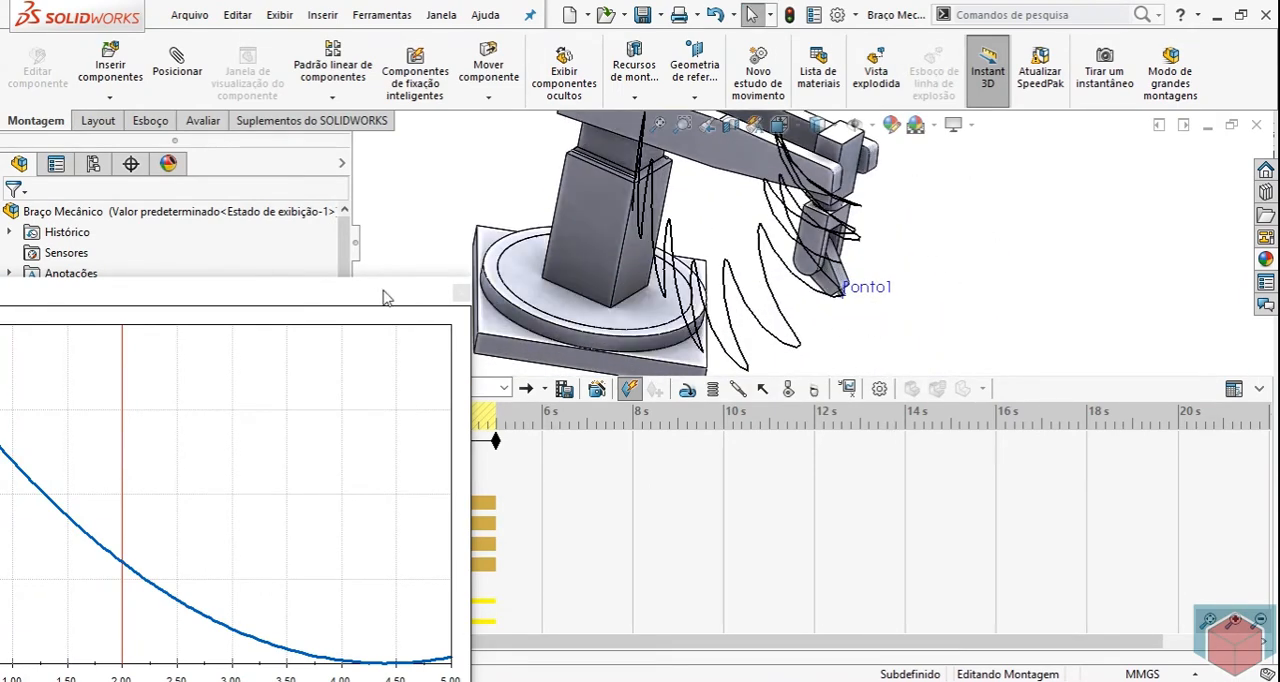
Close the angular displacement plot and bring the whole arm with its traced path into view.
left_click(461, 292)
scroll(1037, 302, "up", 3)
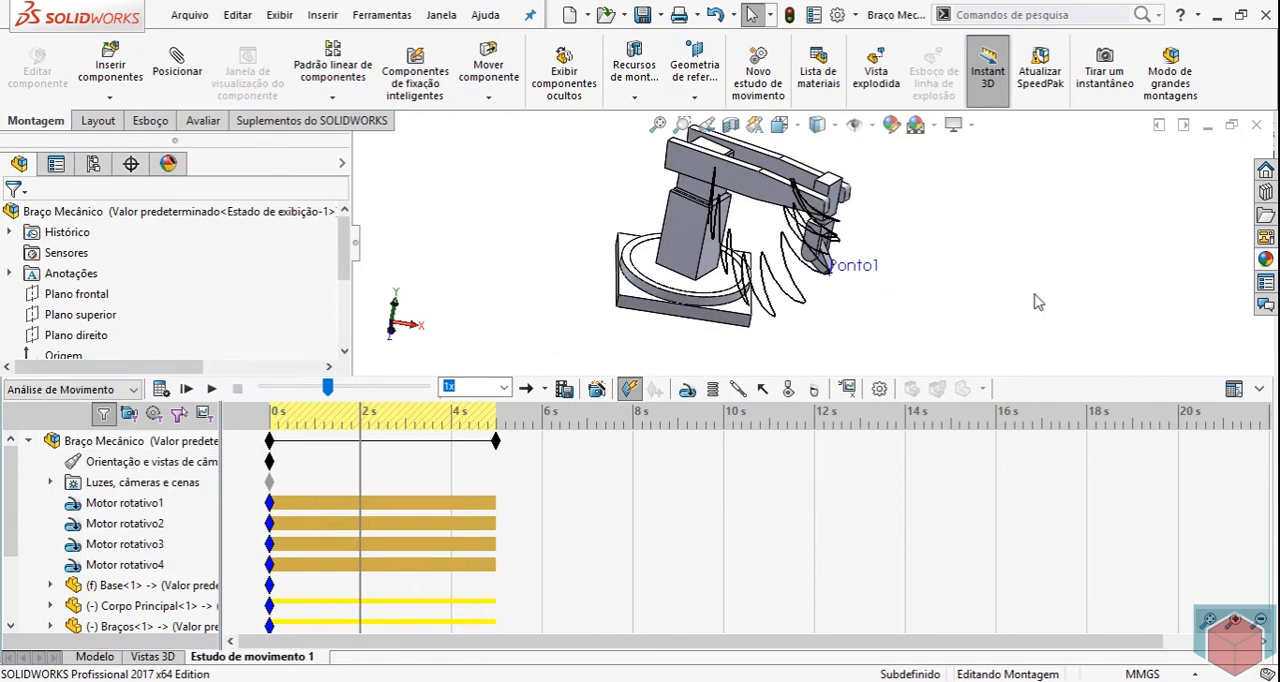
middle_click_drag(1037, 302, 954, 217)
scroll(952, 214, "up", 1)
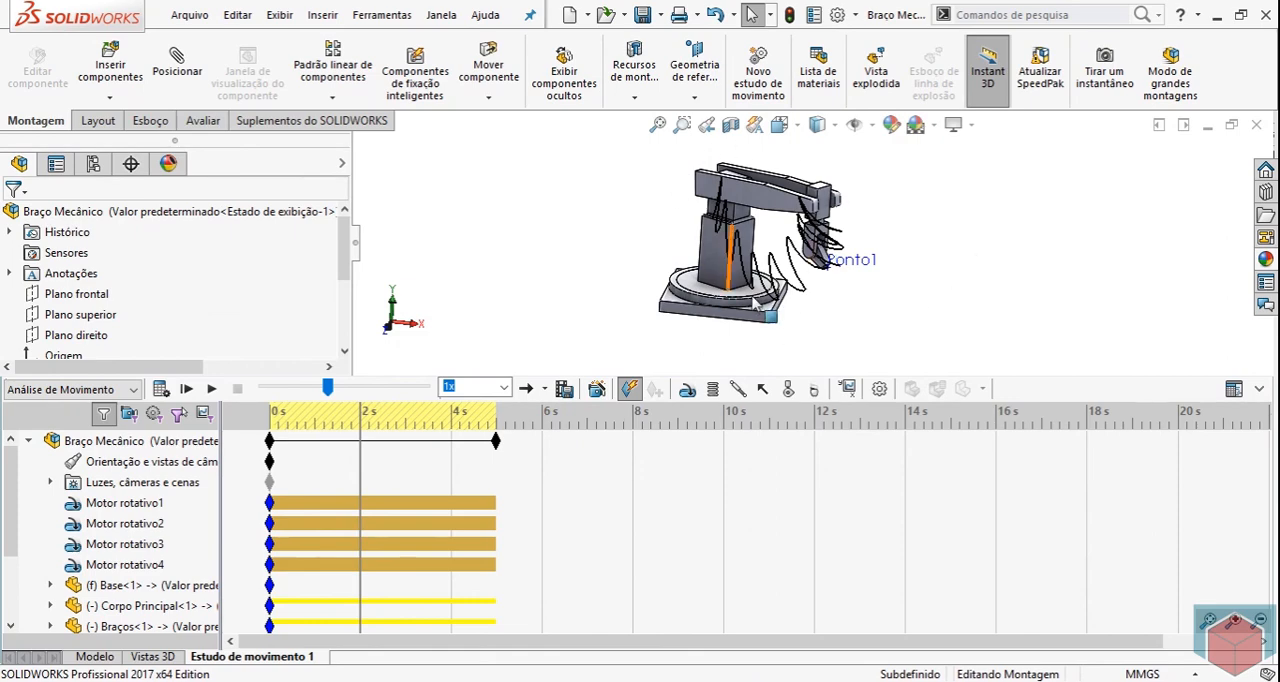
Review the SOLIDWORKS Motion entry in the add-ins list and the motion study properties without changing any settings.
left_click(855, 14)
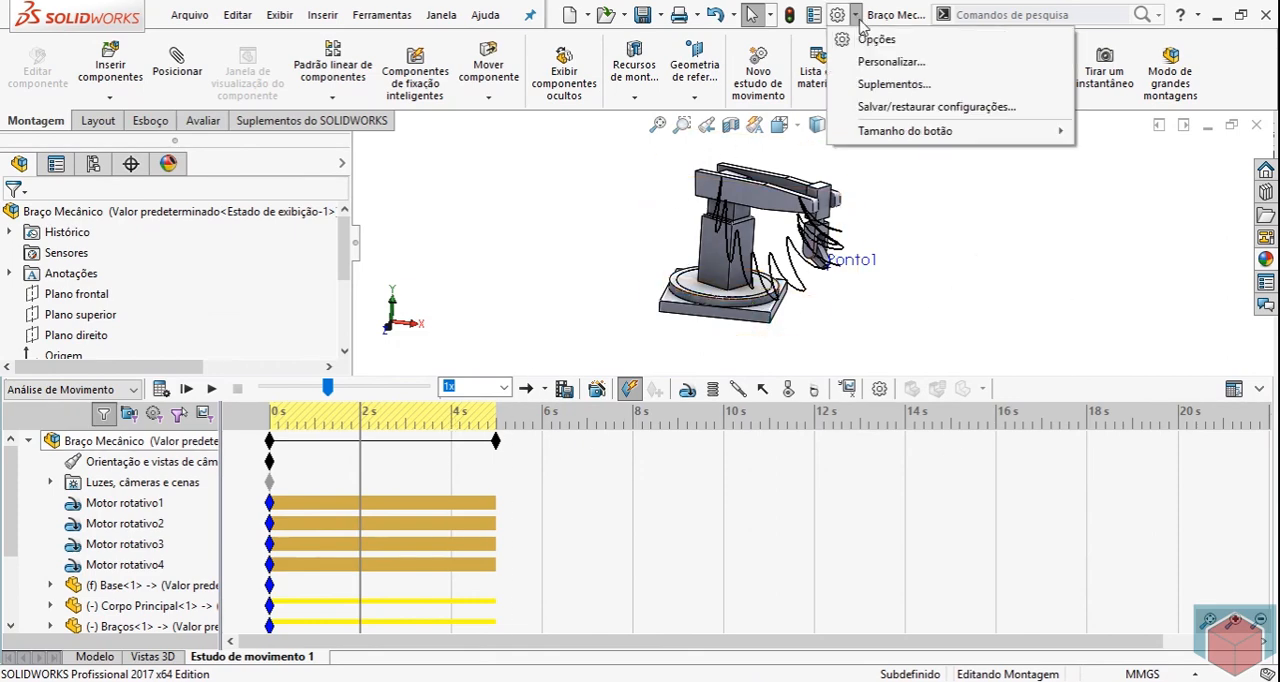
left_click(890, 85)
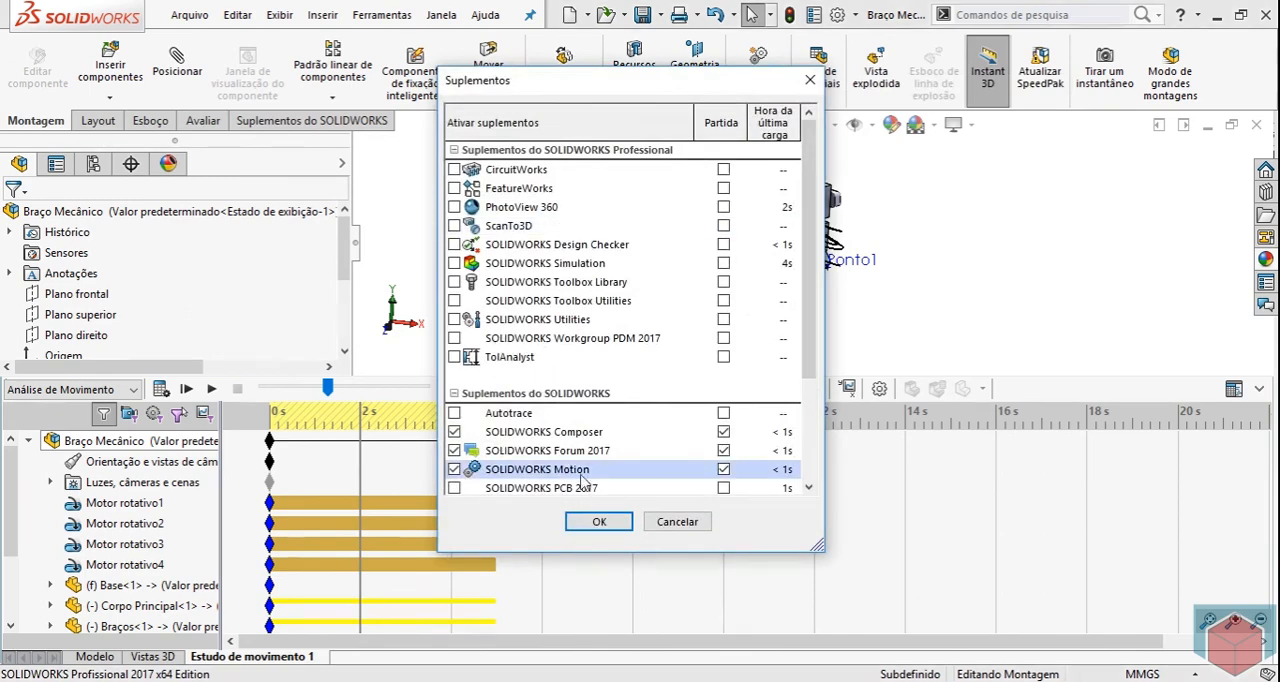
left_click(700, 522)
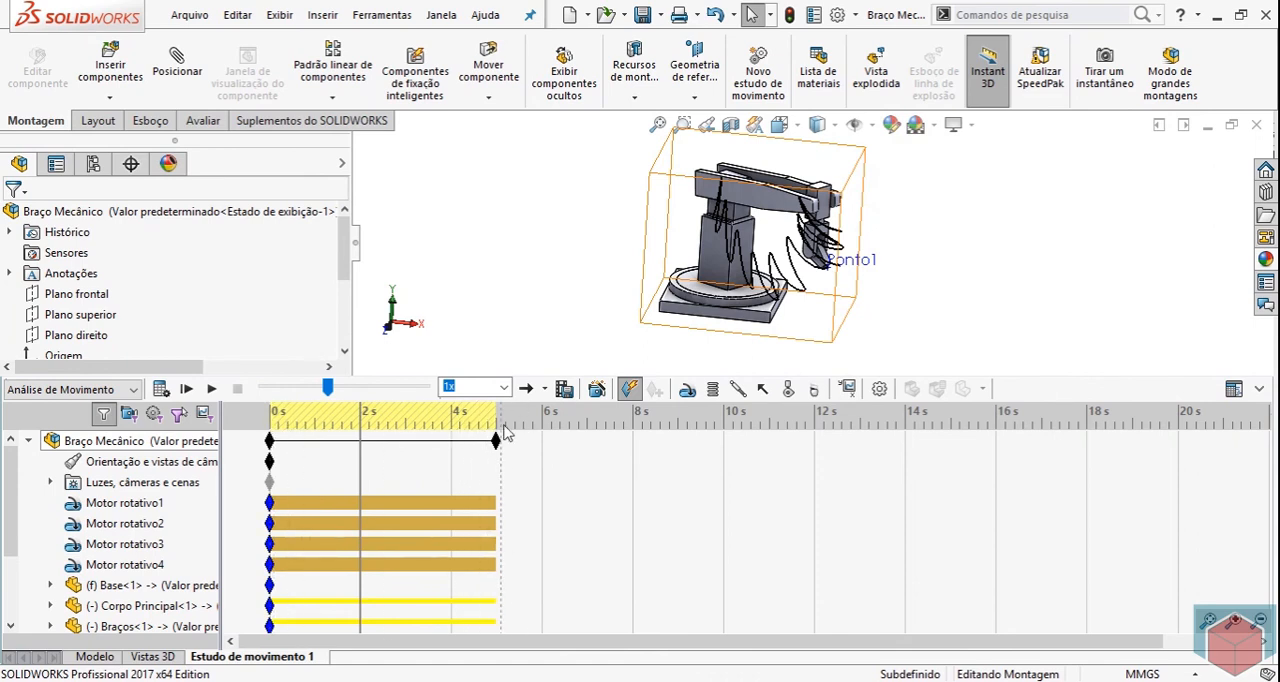
left_click(882, 392)
left_click(37, 218)
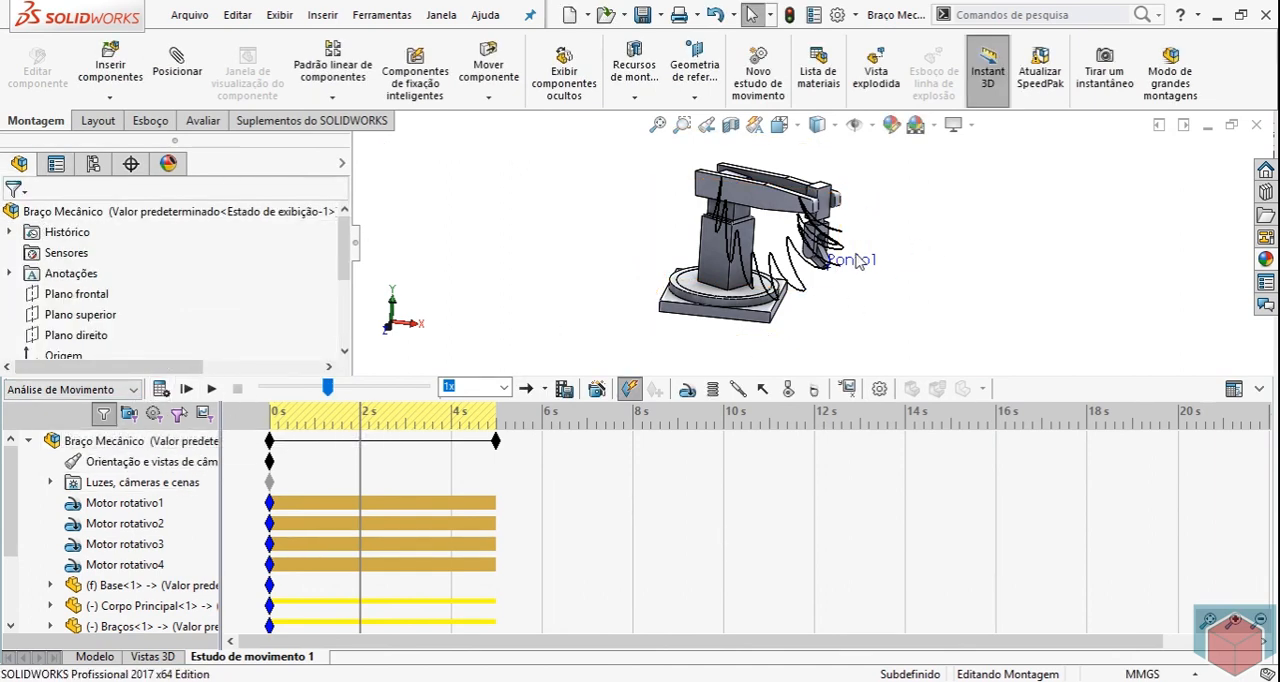
scroll(855, 262, "down", 5)
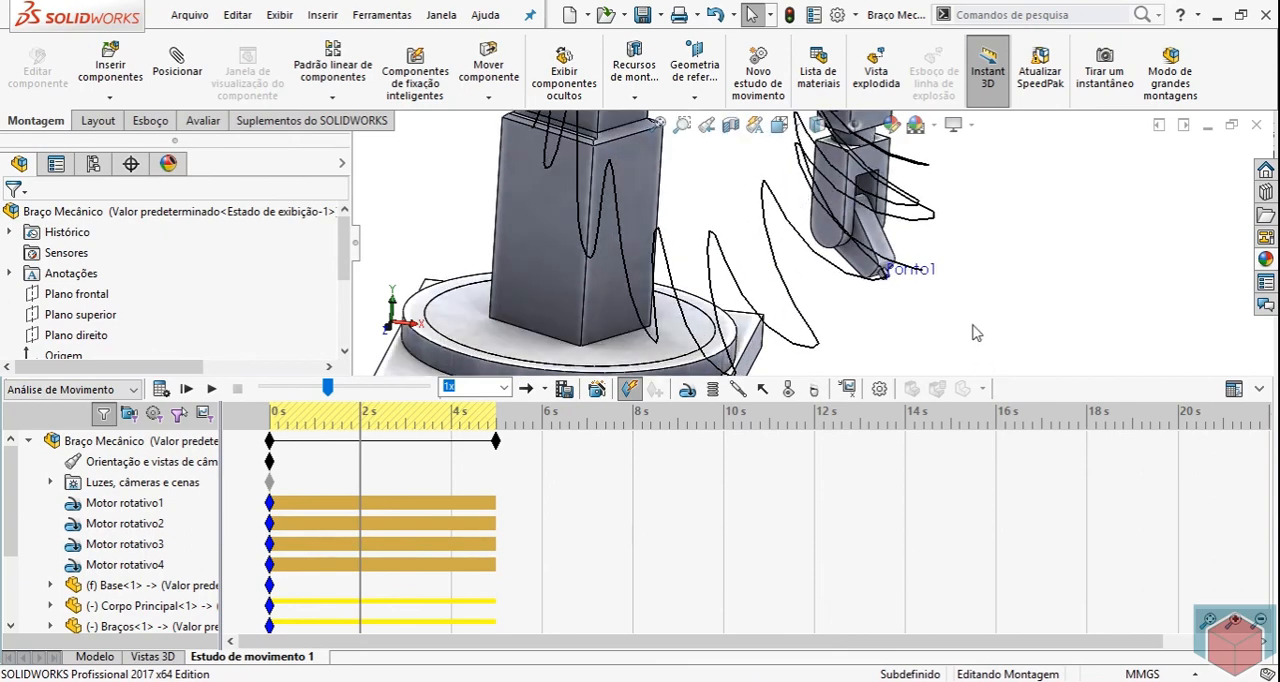
middle_click_drag(972, 333, 958, 328)
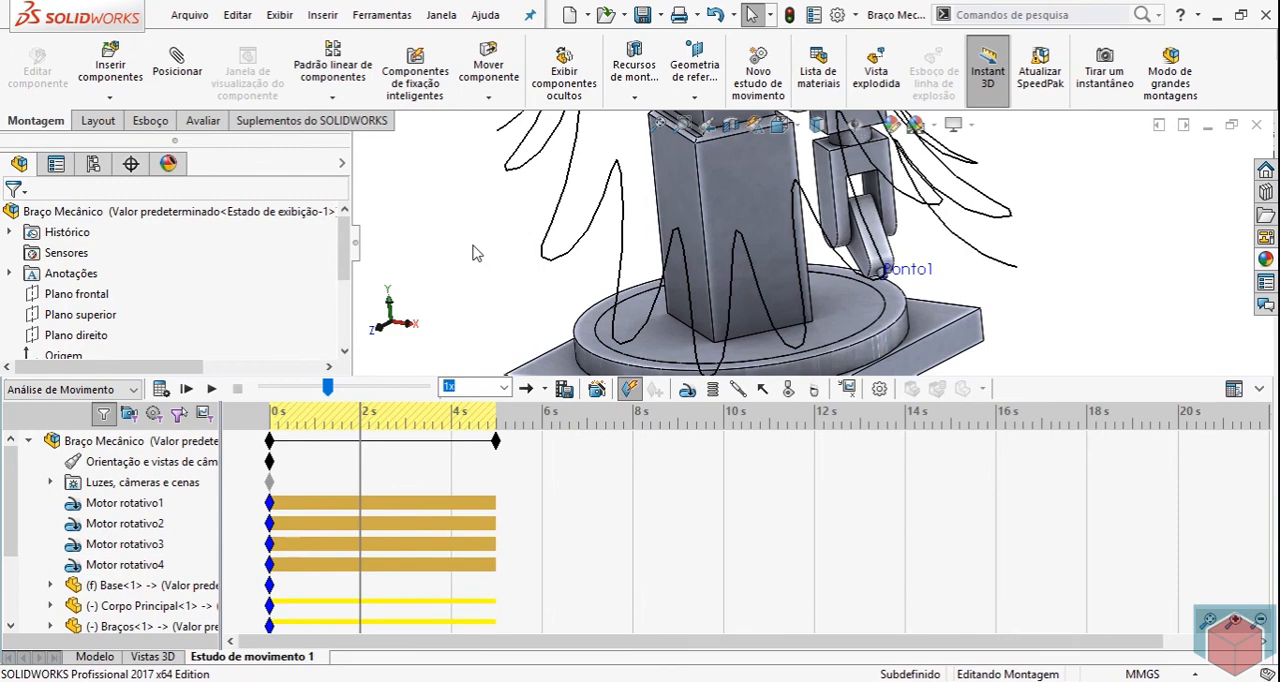
key("f")
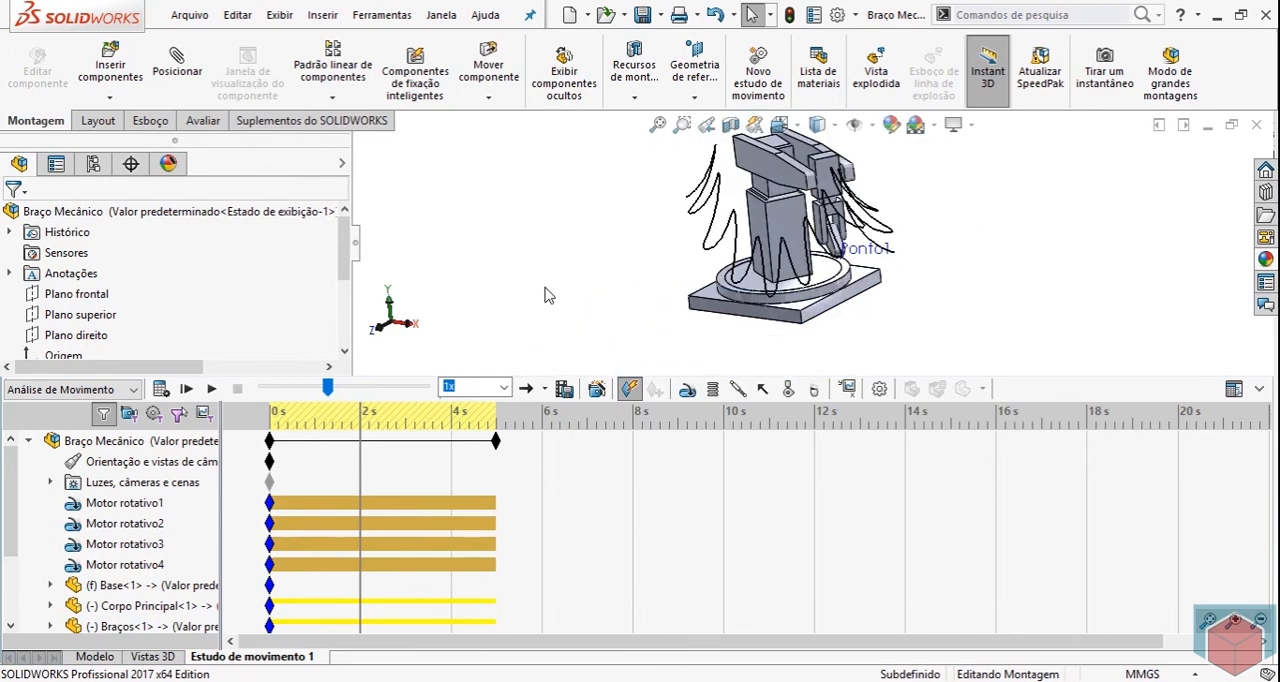
left_click(656, 133)
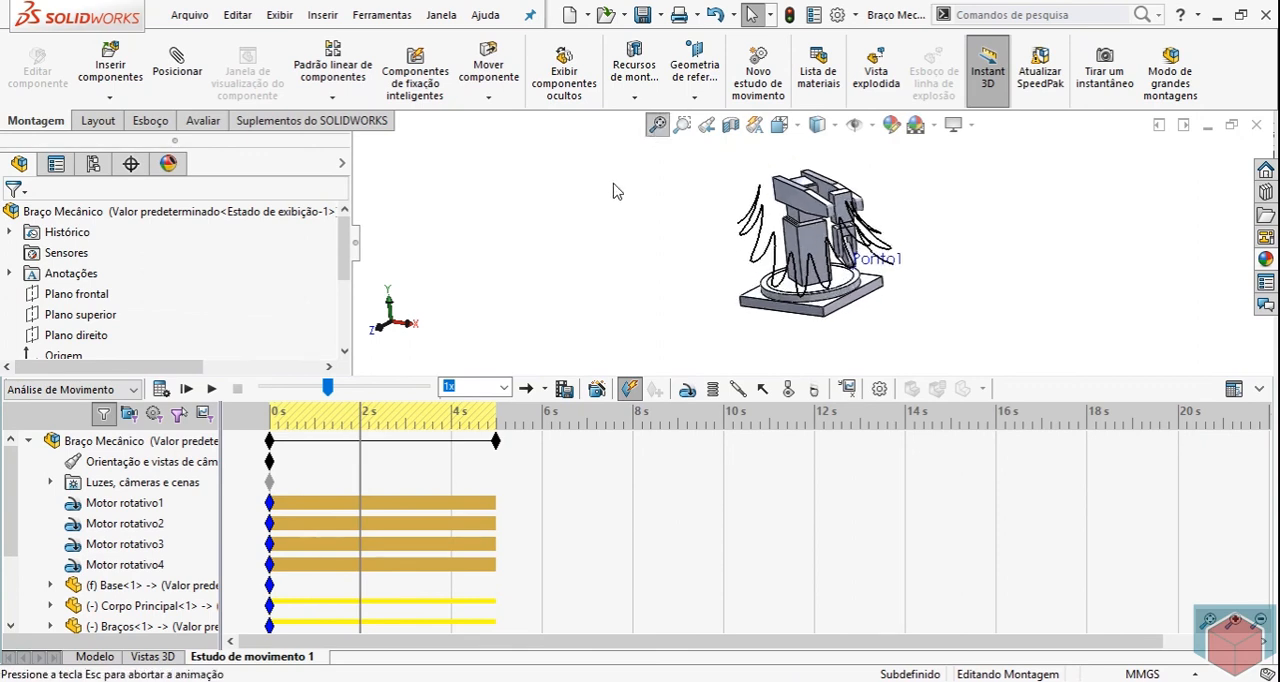
middle_click_drag(616, 200, 652, 206)
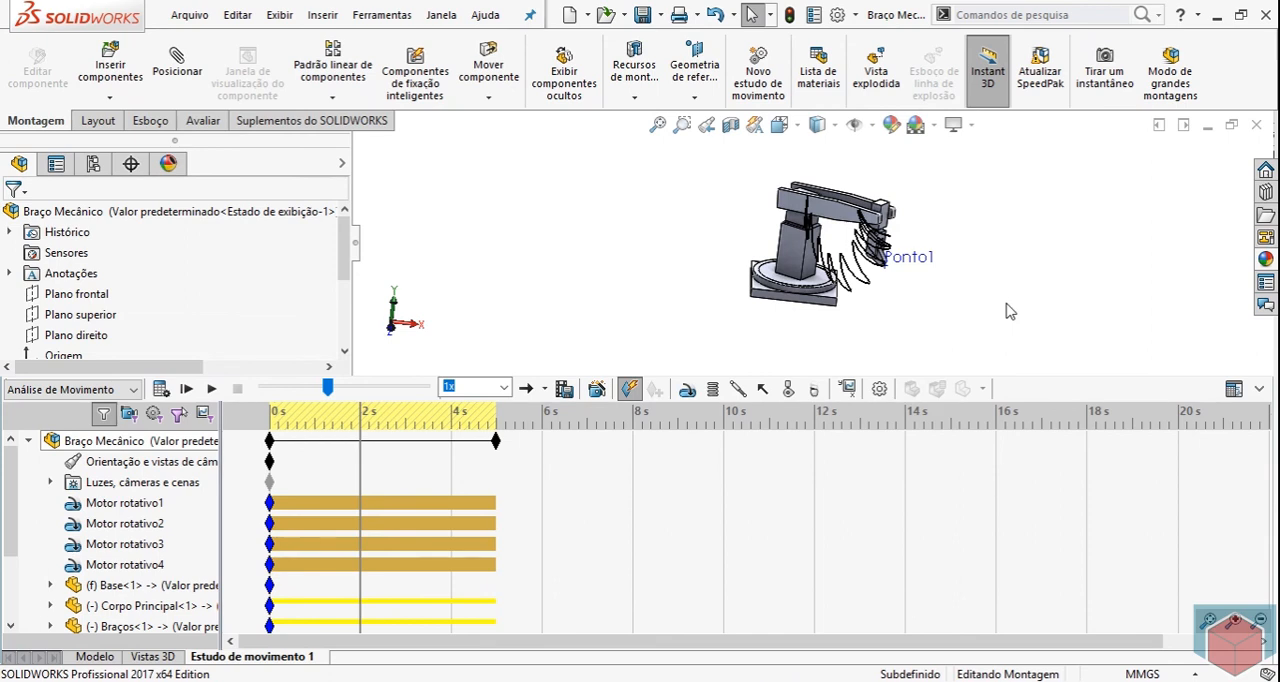
middle_click_drag(1006, 298, 987, 261)
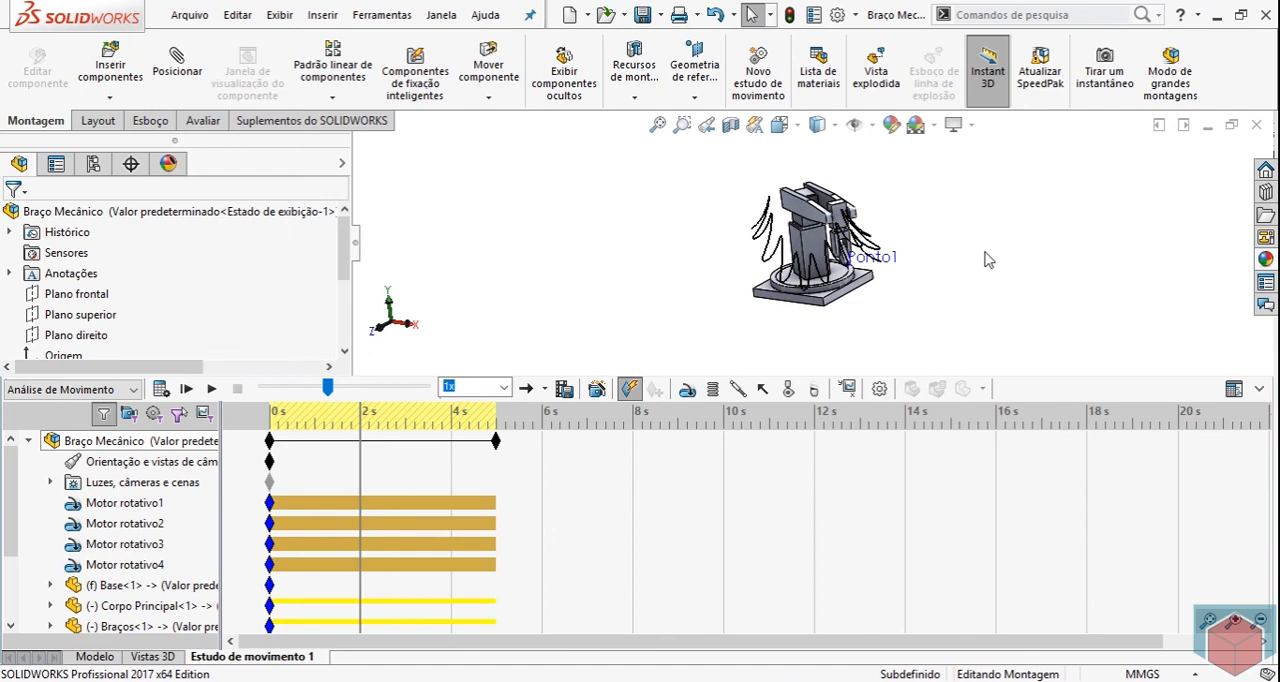